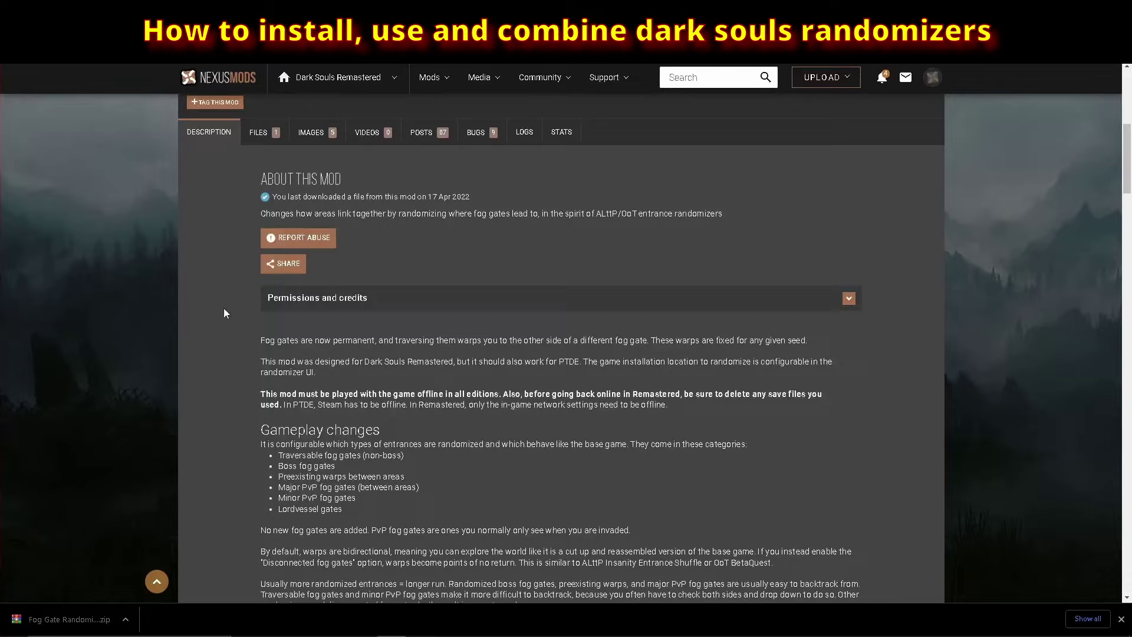
Download the main Fog Gate Randomizer v0.3 file from the mod's Files tab on Nexus Mods
left_click(261, 133)
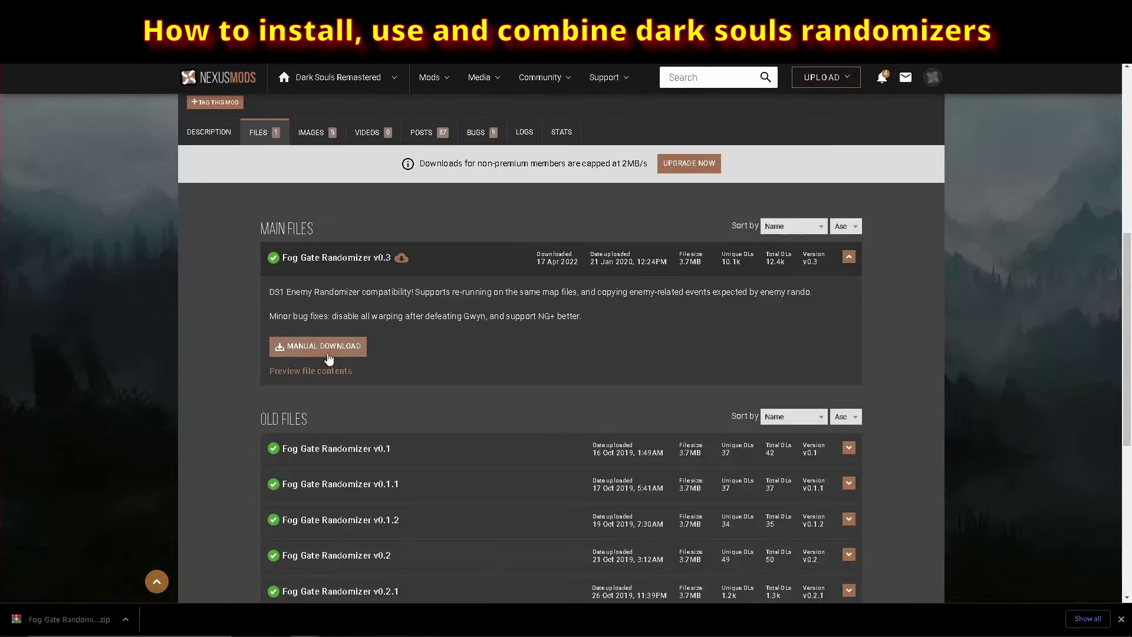
left_click(327, 349)
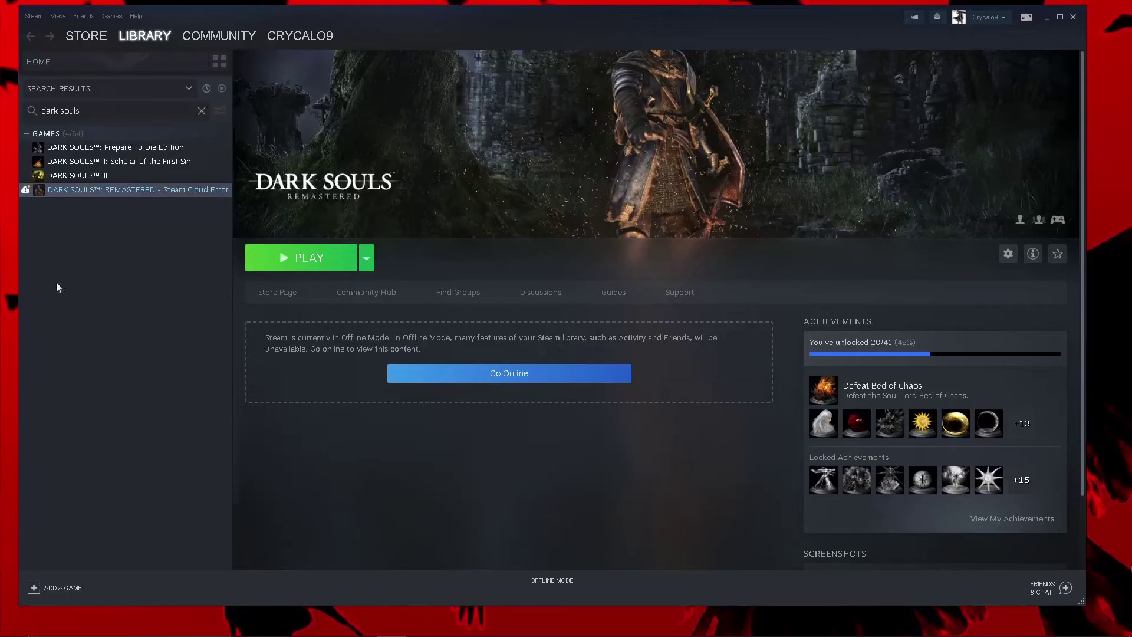
Open the Dark Souls Remastered install folder through its Steam Properties > Local Files > Browse
right_click(60, 192)
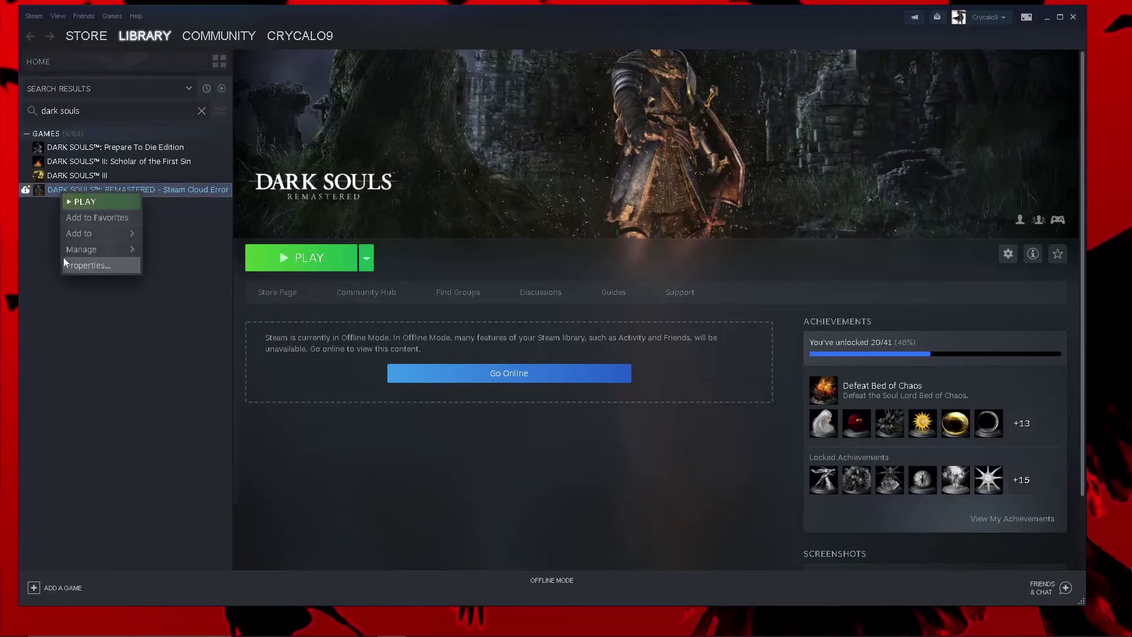
left_click(77, 264)
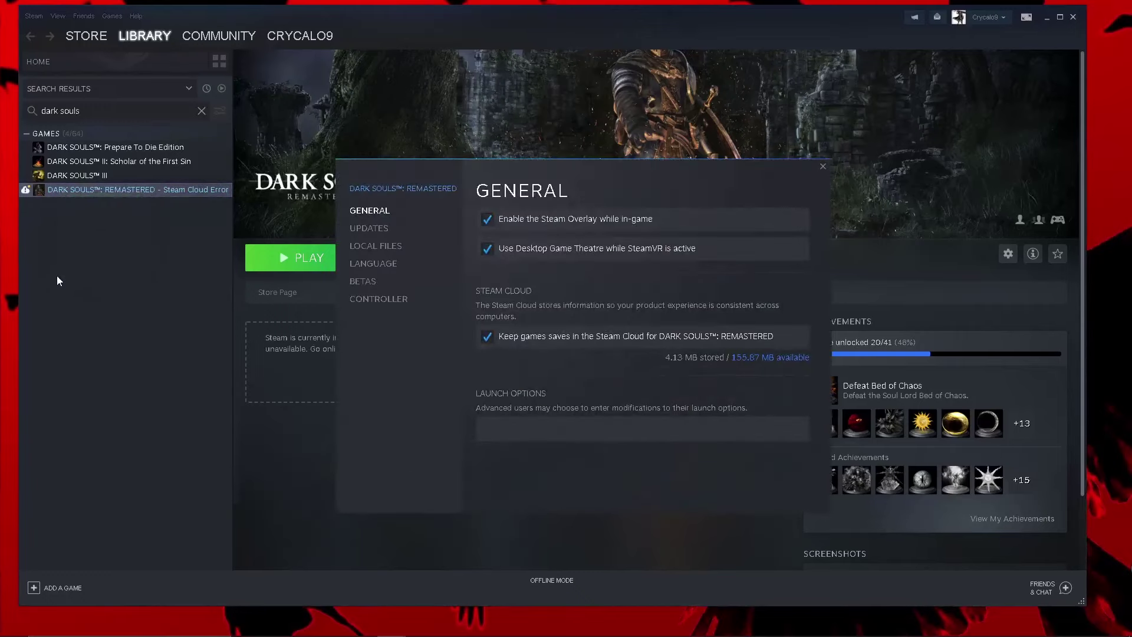
left_click(363, 246)
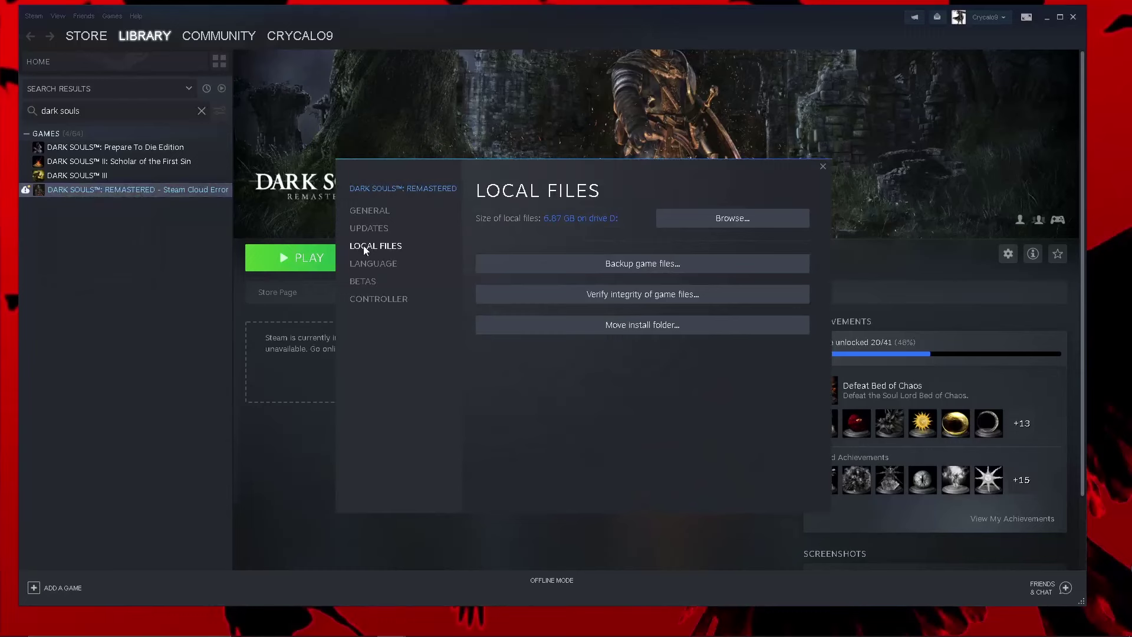
left_click(733, 229)
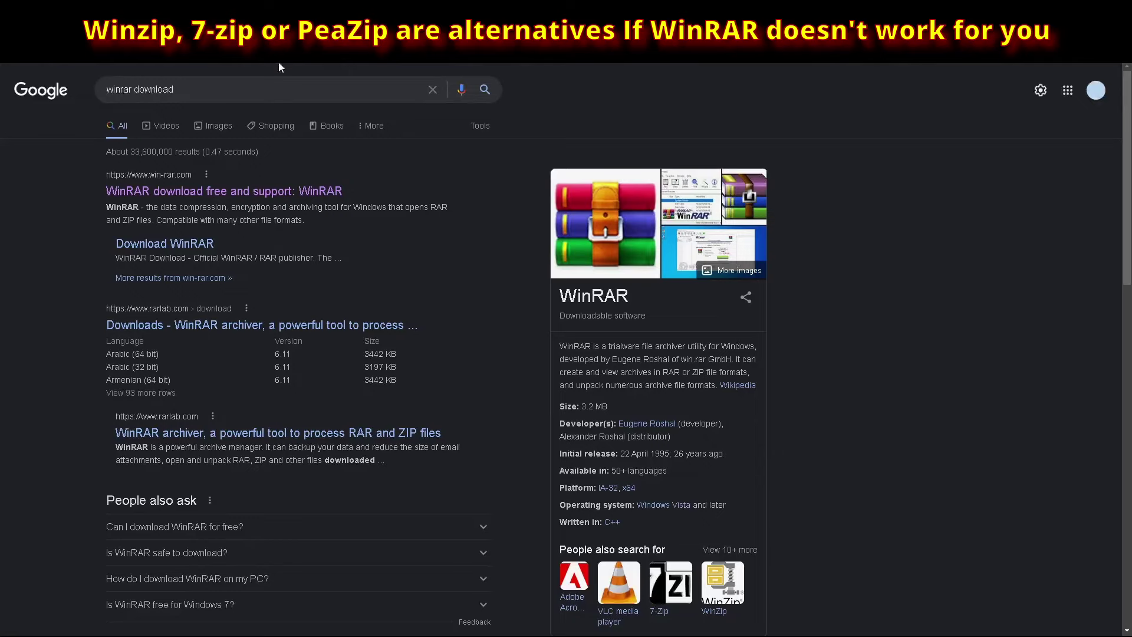
Download the WinRAR installer from the official win-rar.com site
left_click(283, 193)
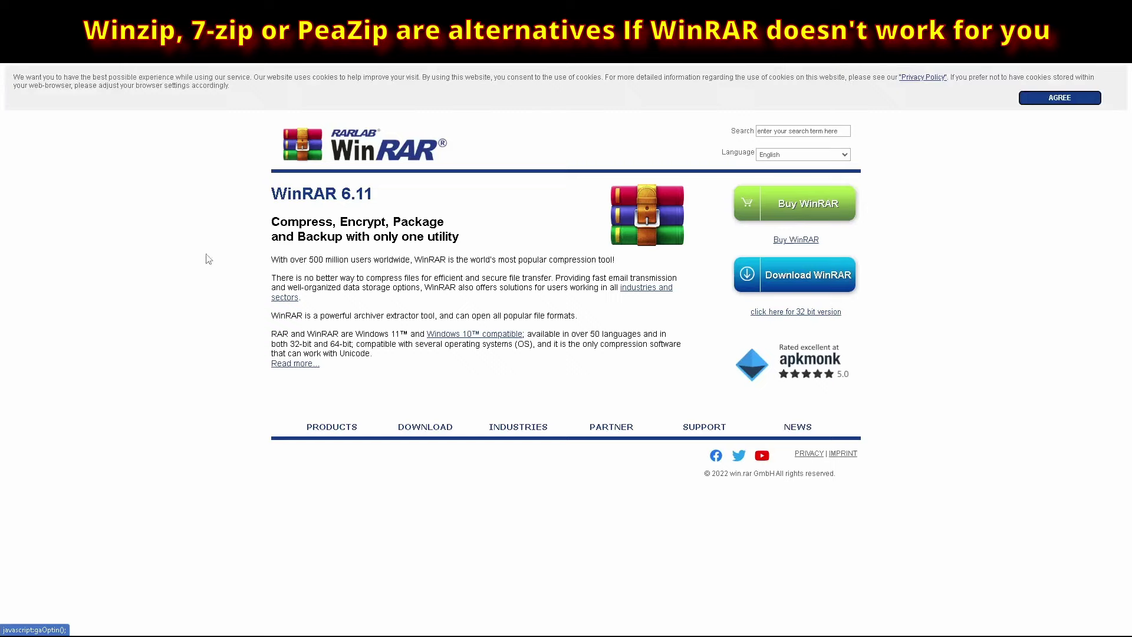
left_click(814, 276)
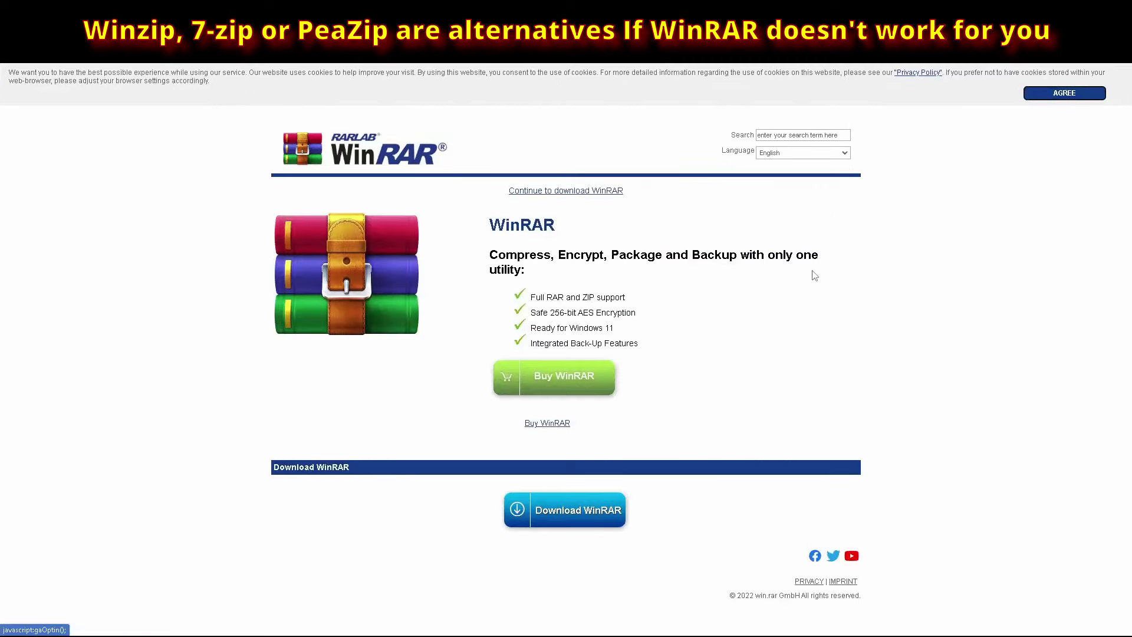
left_click(566, 192)
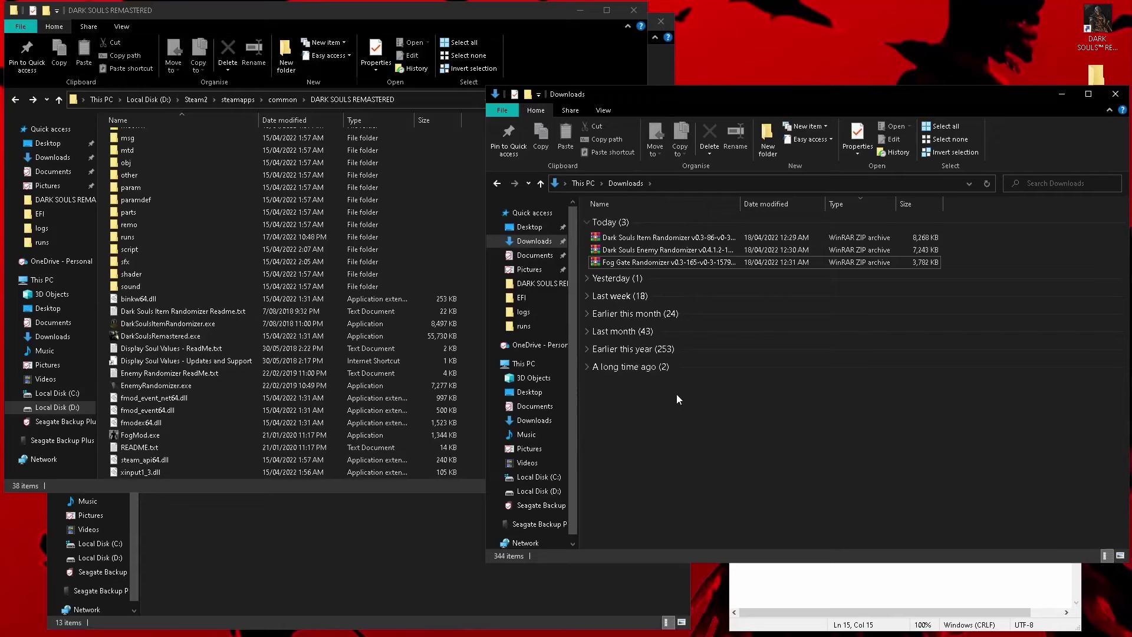
Bring up the context menu for the Dark Souls Enemy Randomizer v0.4.1.2 zip in Downloads
right_click(623, 256)
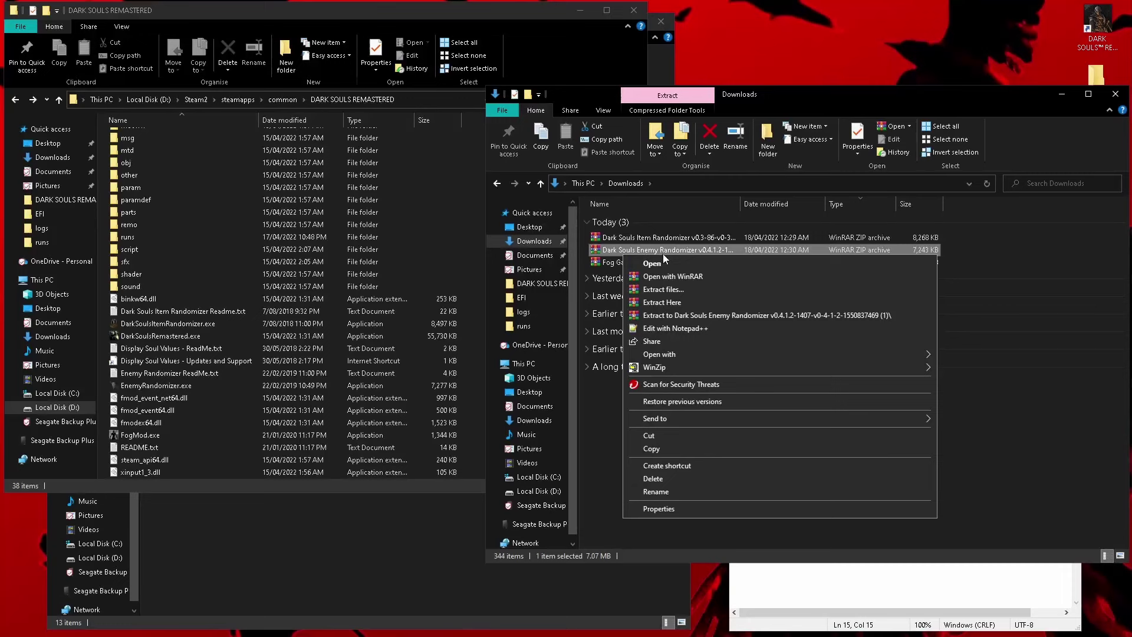
Extract the Enemy Randomizer archive into D:\Steam2\steamapps\common\DARK SOULS REMASTERED
left_click(679, 289)
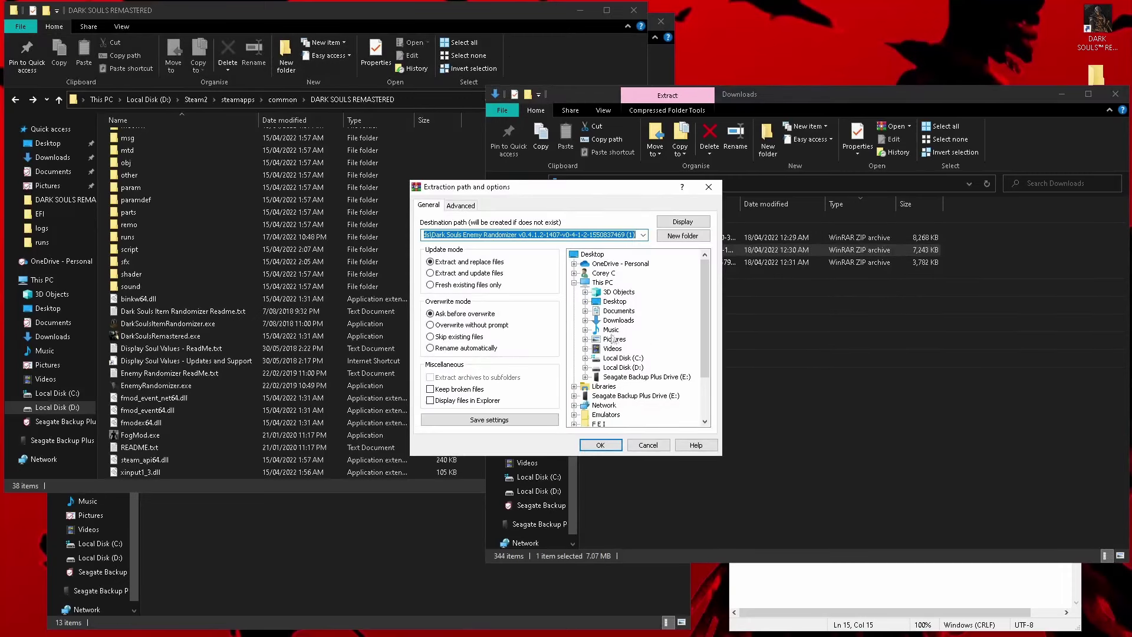
left_click_drag(704, 310, 705, 343)
left_click(587, 325)
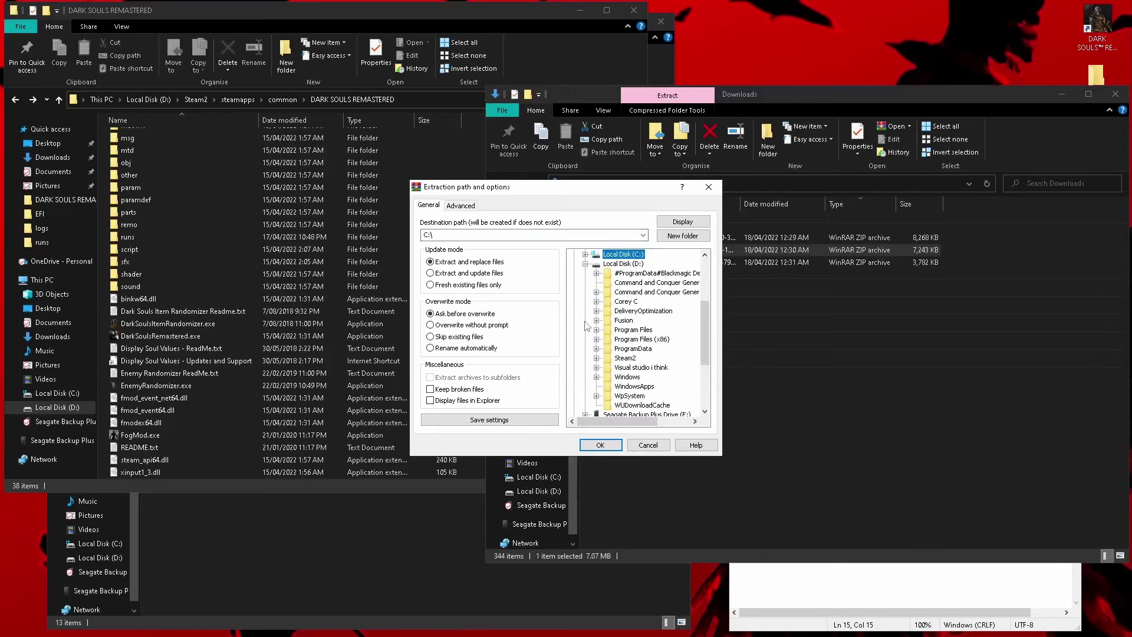
left_click(596, 301)
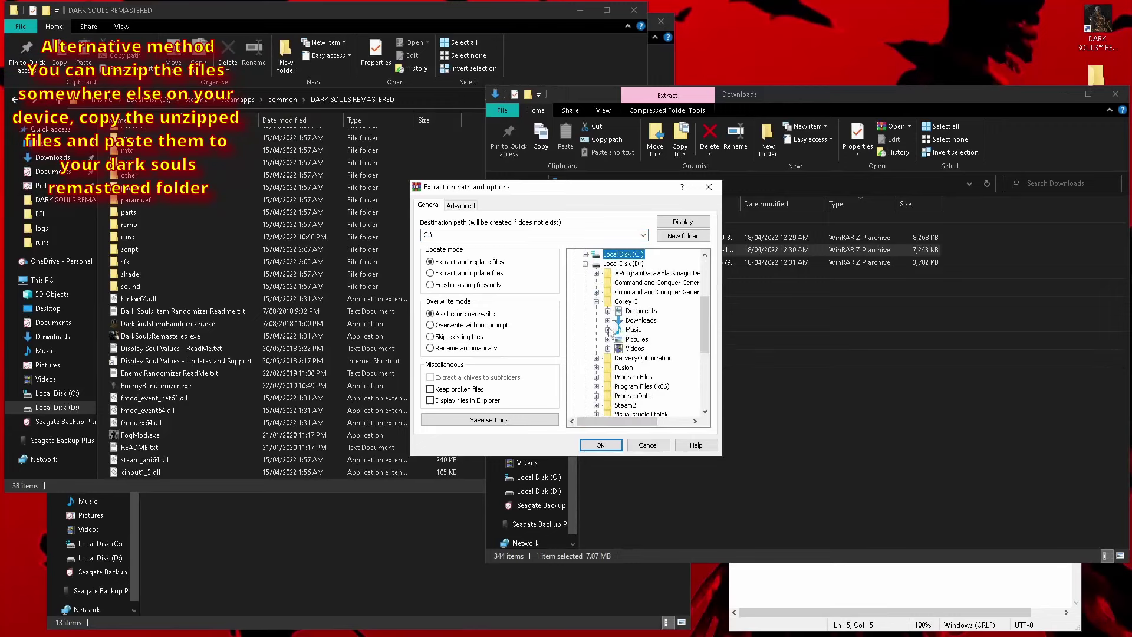
left_click(596, 301)
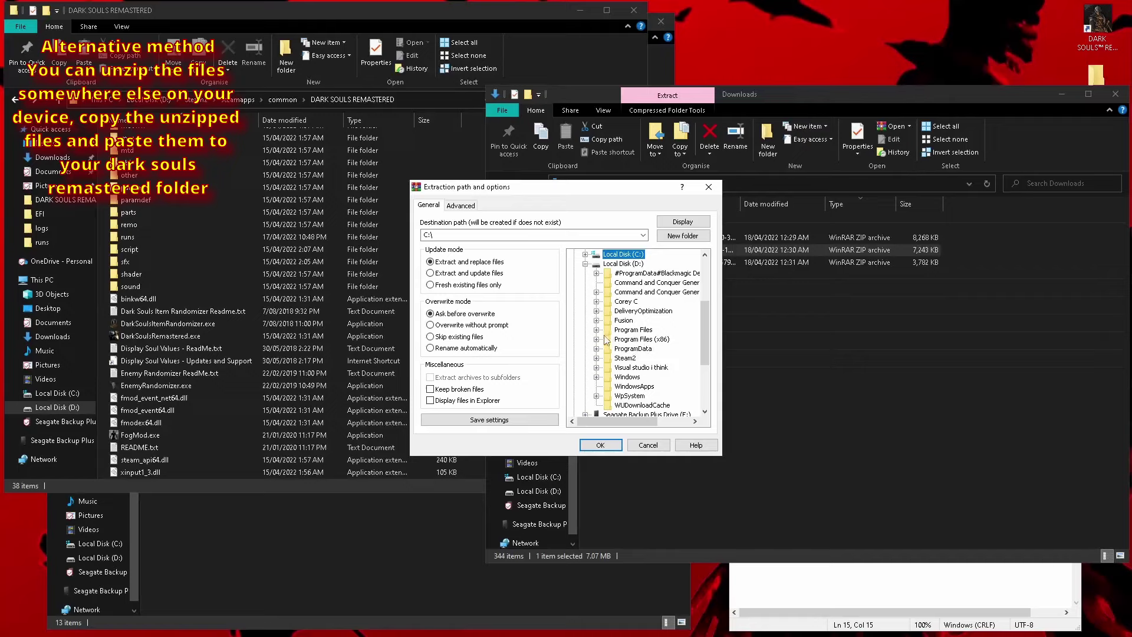
left_click(596, 358)
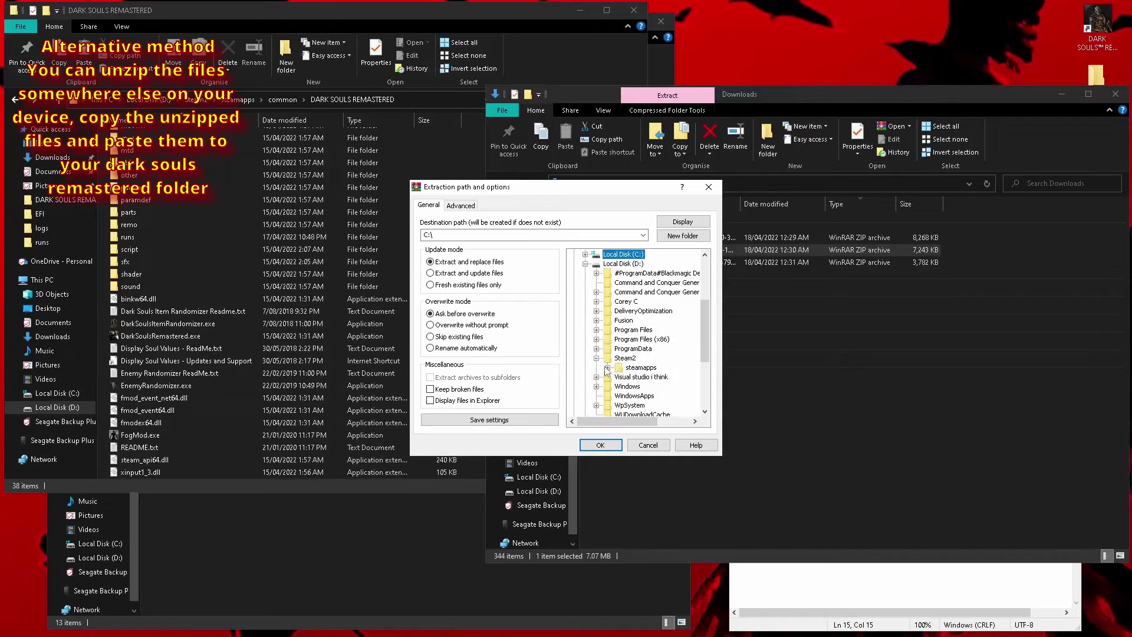
left_click(606, 367)
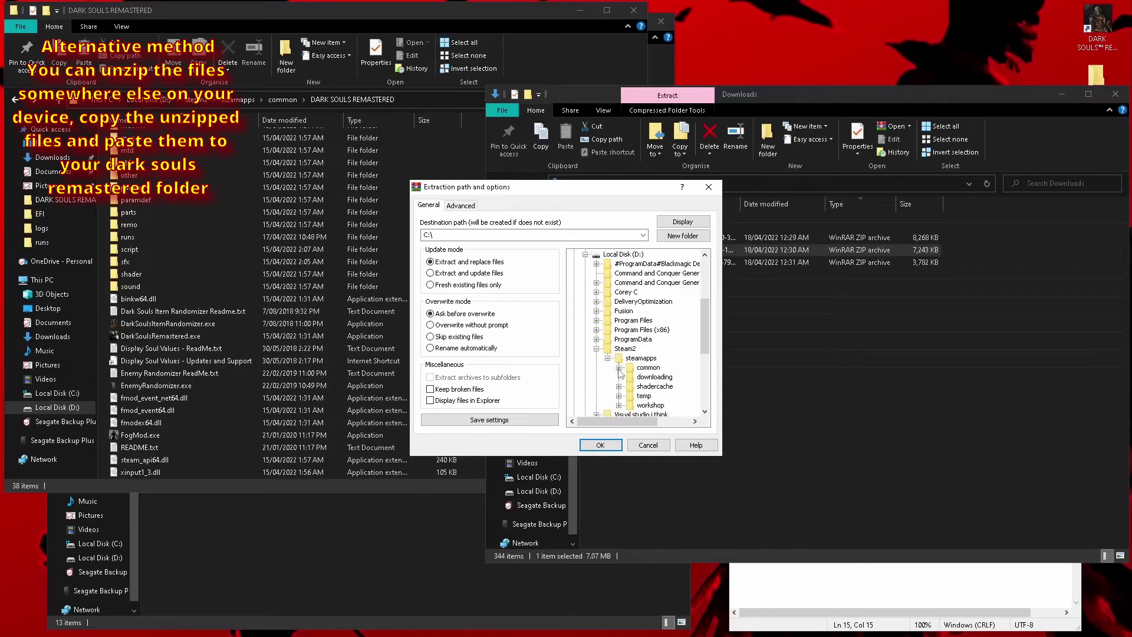
left_click(618, 368)
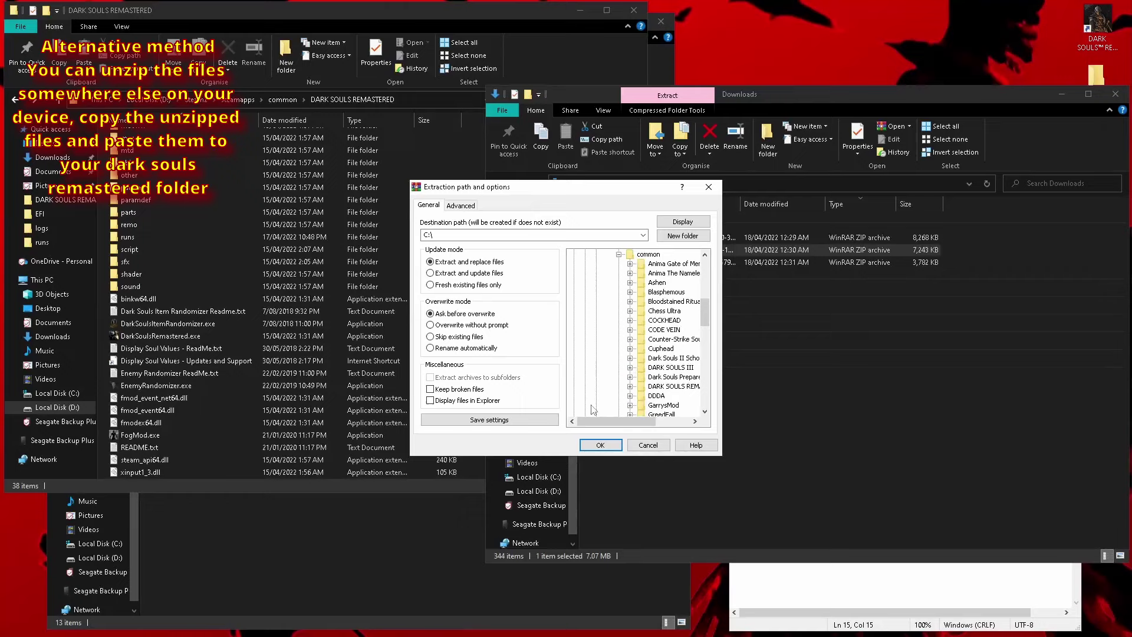
left_click(672, 388)
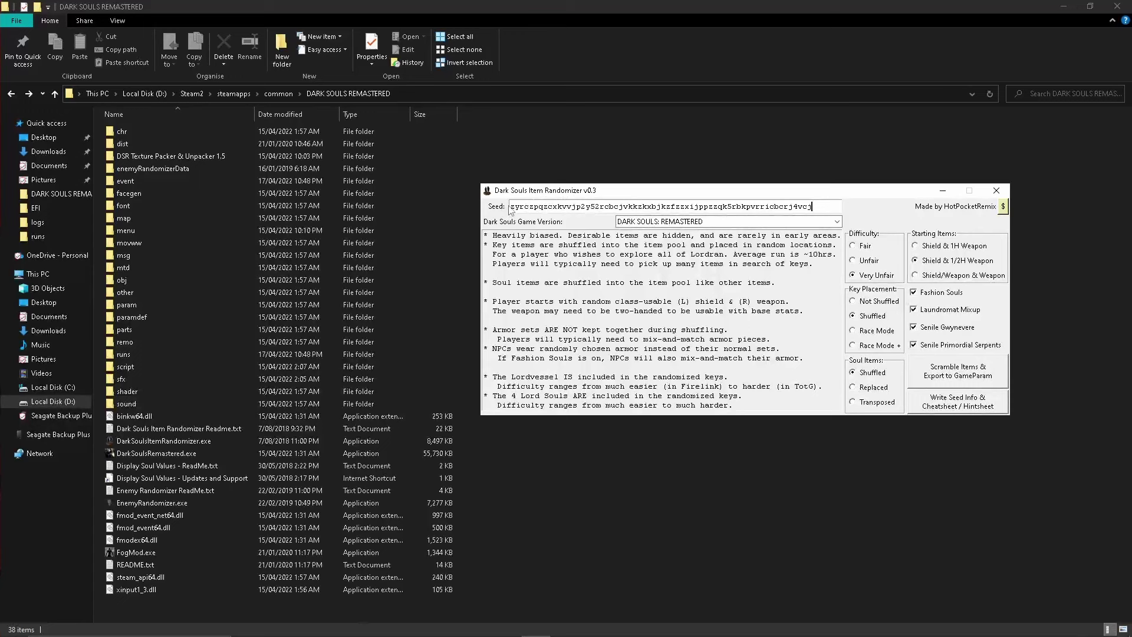
Run Scramble Items & Export to GameParam with the current difficulty and placement settings
left_click(935, 379)
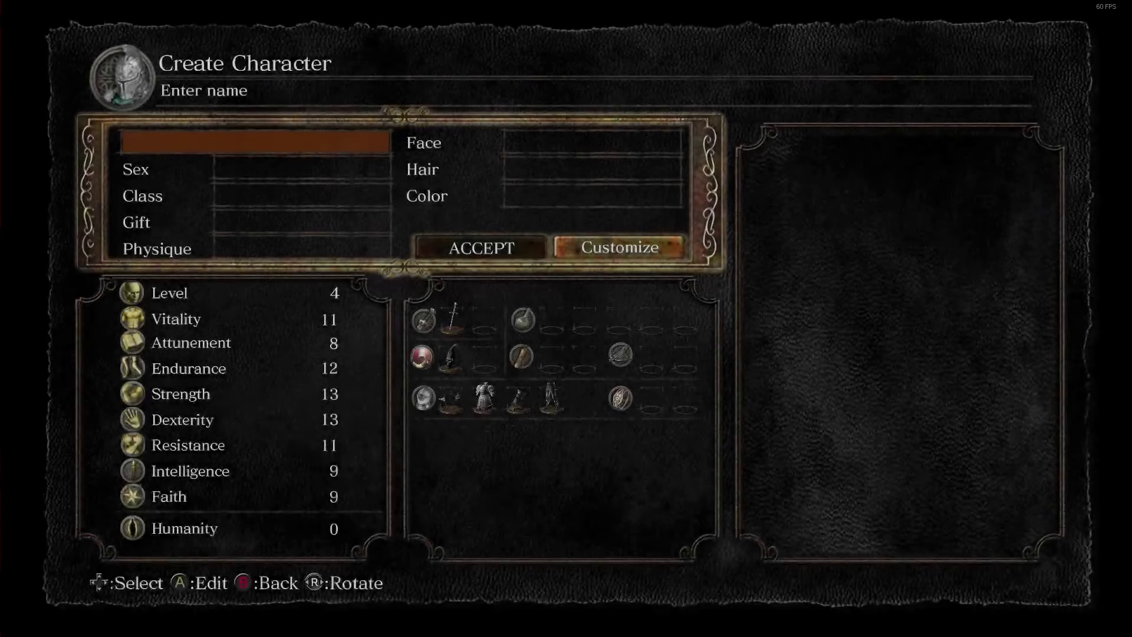
Name the new character 'ggh' and confirm the name
key("Return")
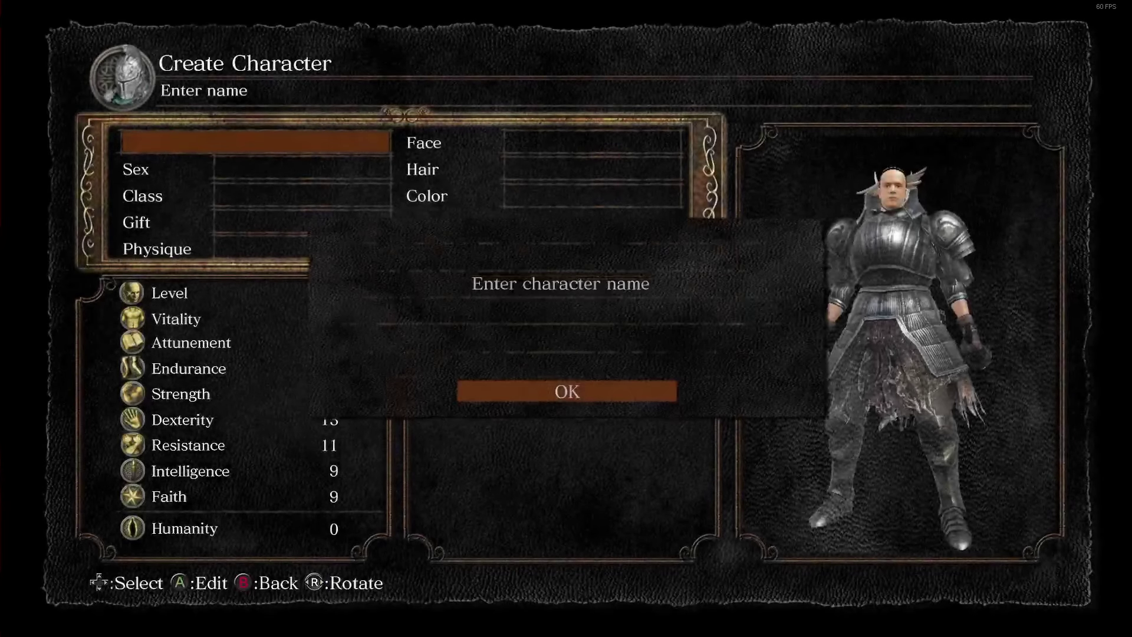
key("Return")
type("ggh")
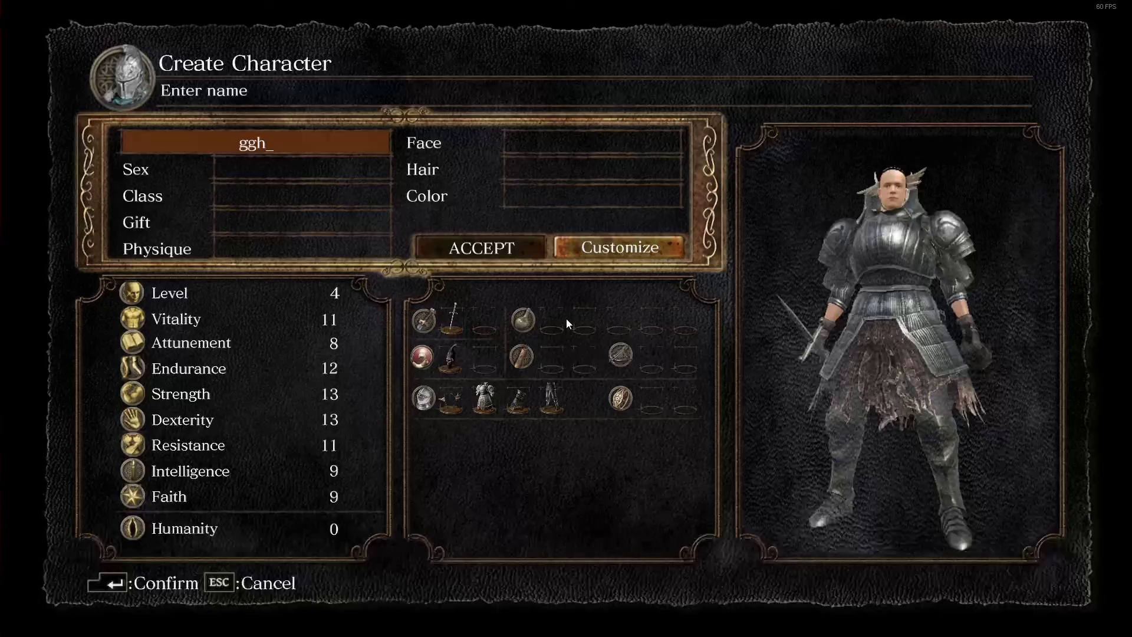
key("Return")
key("Return")
key("Return")
key("Return")
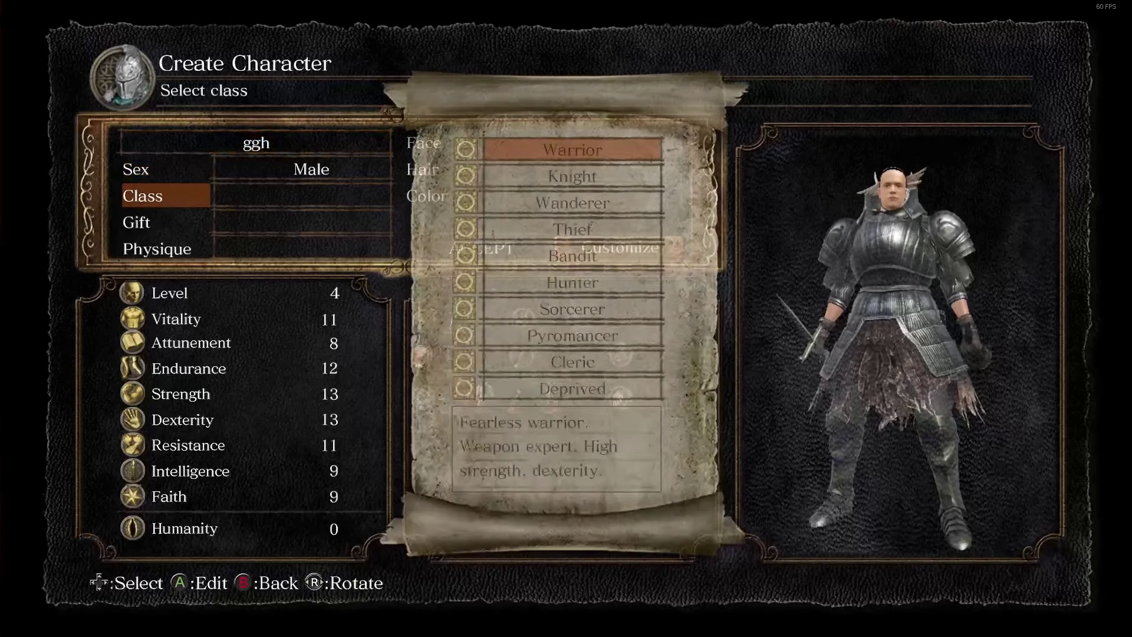
Keep the character Male and browse the class list, comparing Bandit and Hunter
key("Down")
key("Down")
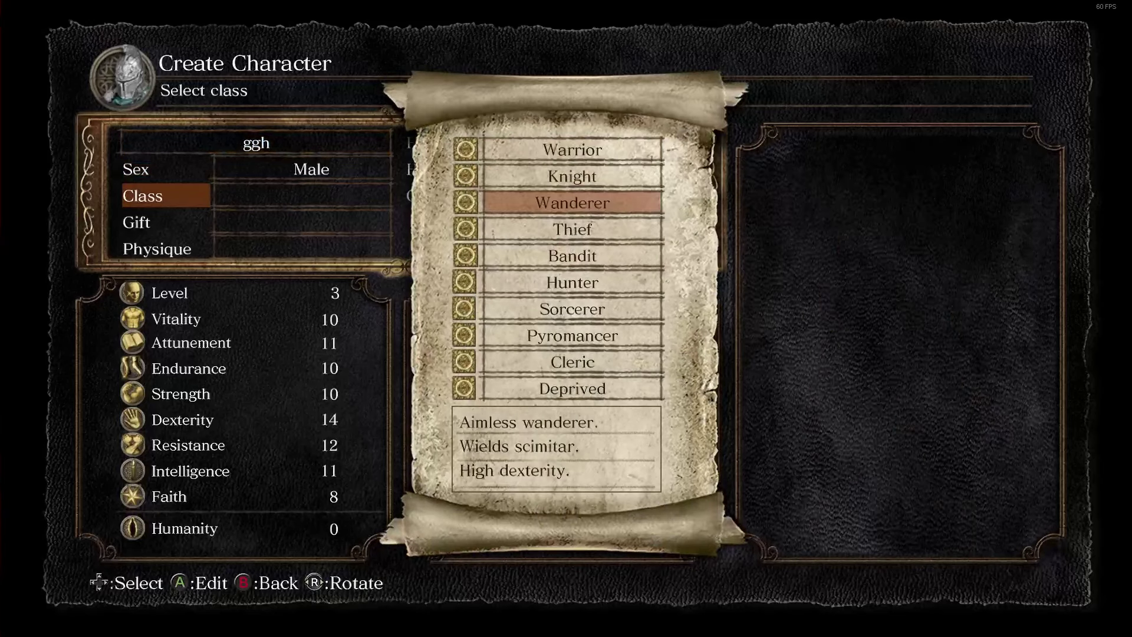
key("Down")
key("Down")
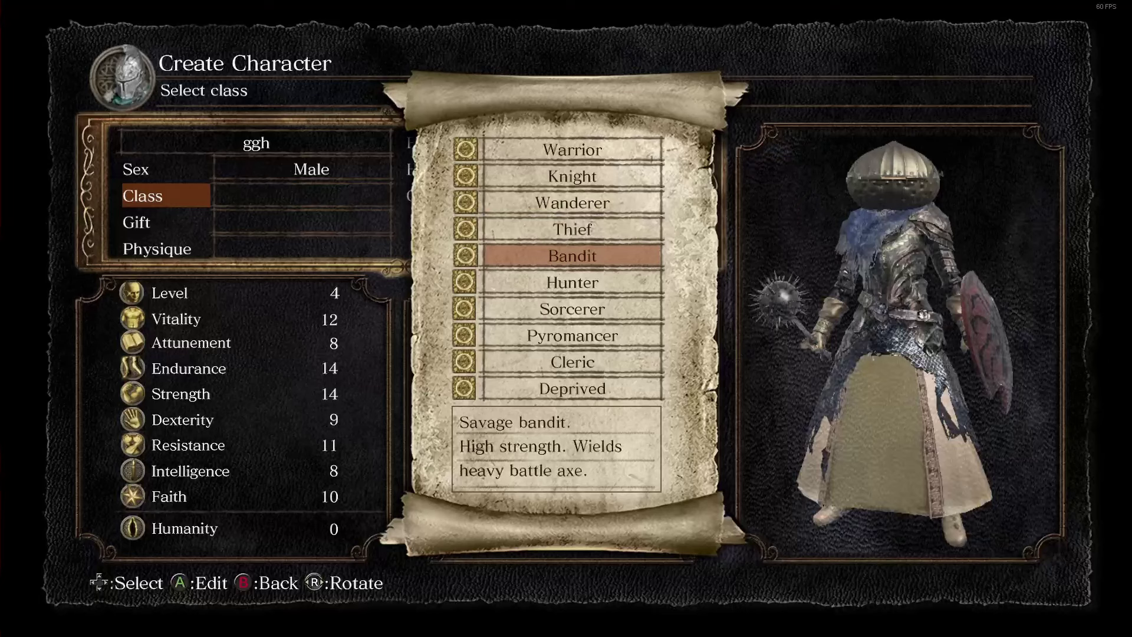
key("Down")
key("Up")
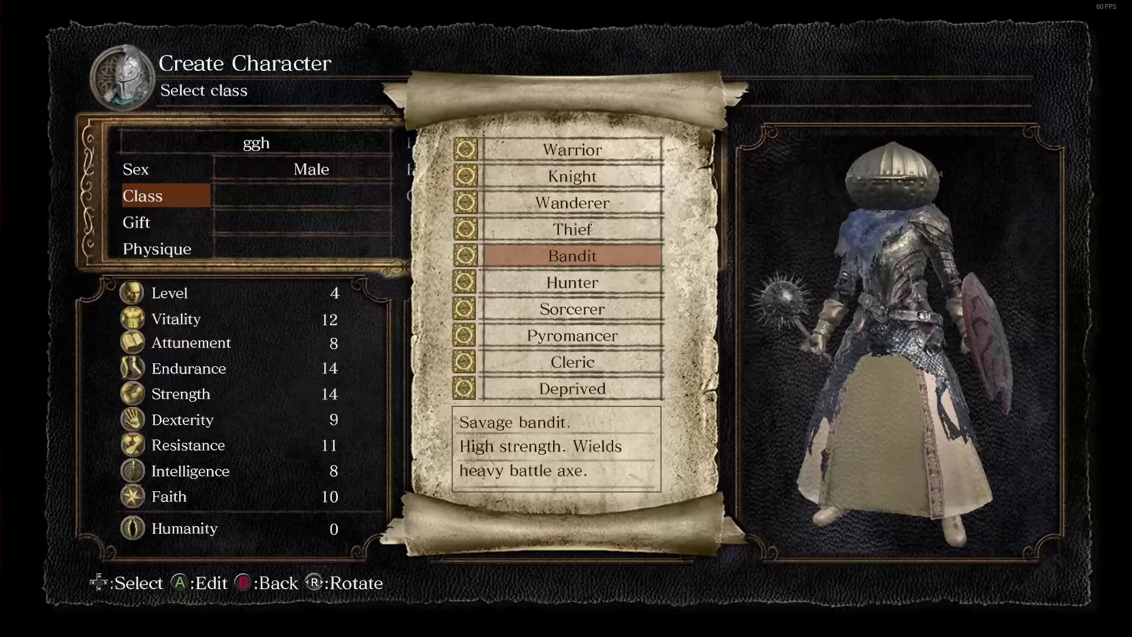
key("Down")
key("Down")
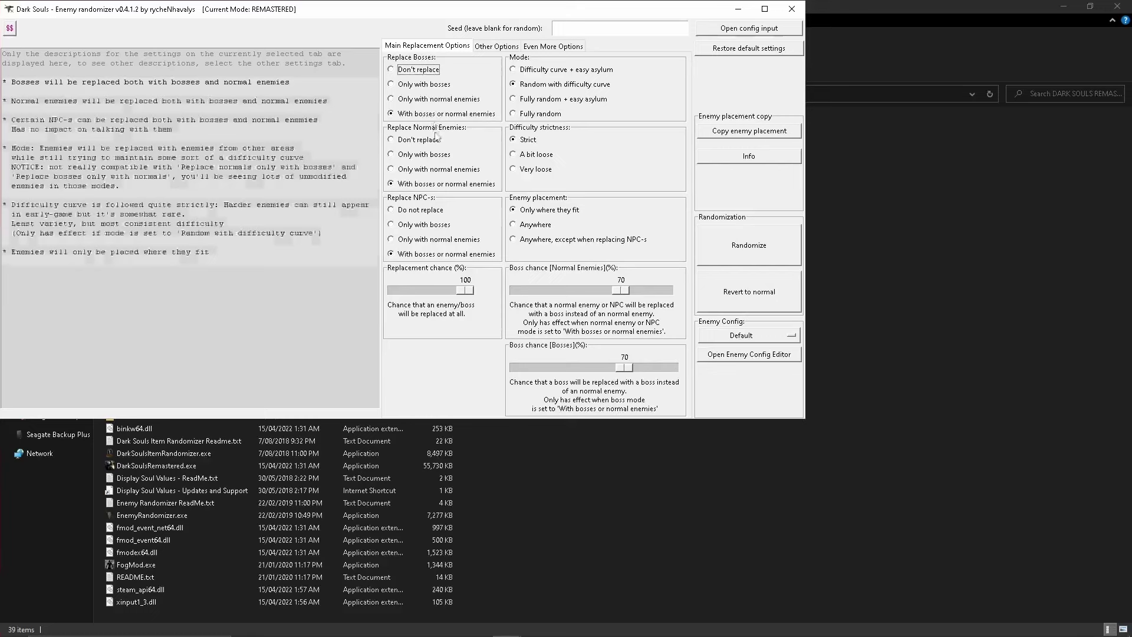
Review Other and Even More Options, randomize enemies with a blank seed, and dismiss the completion notice
left_click(498, 47)
left_click(541, 46)
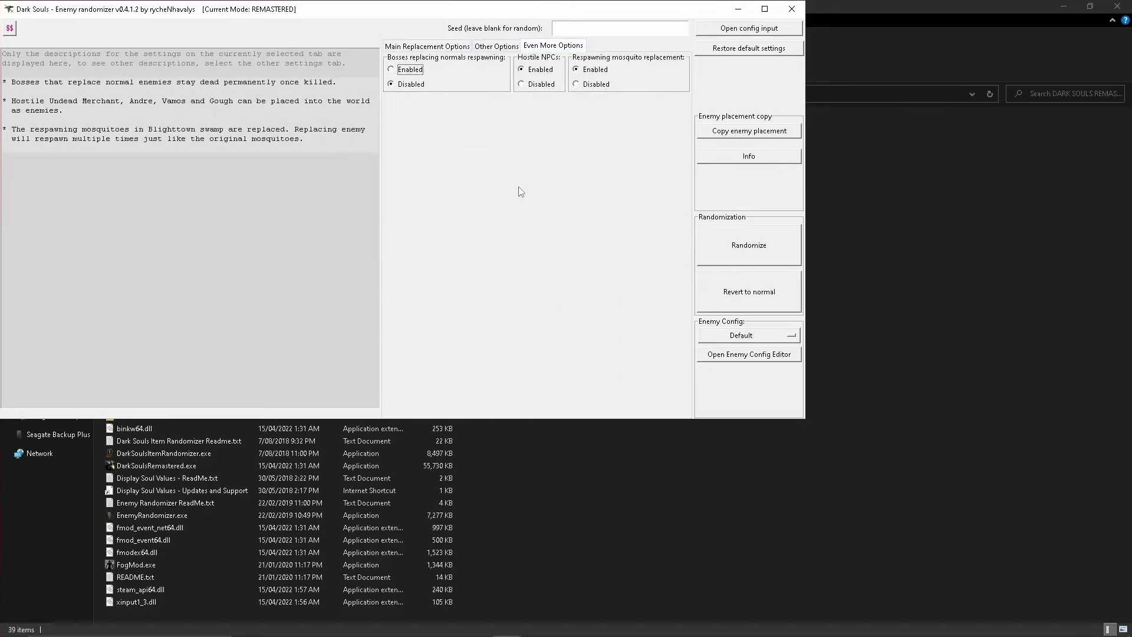
left_click(623, 30)
left_click(742, 263)
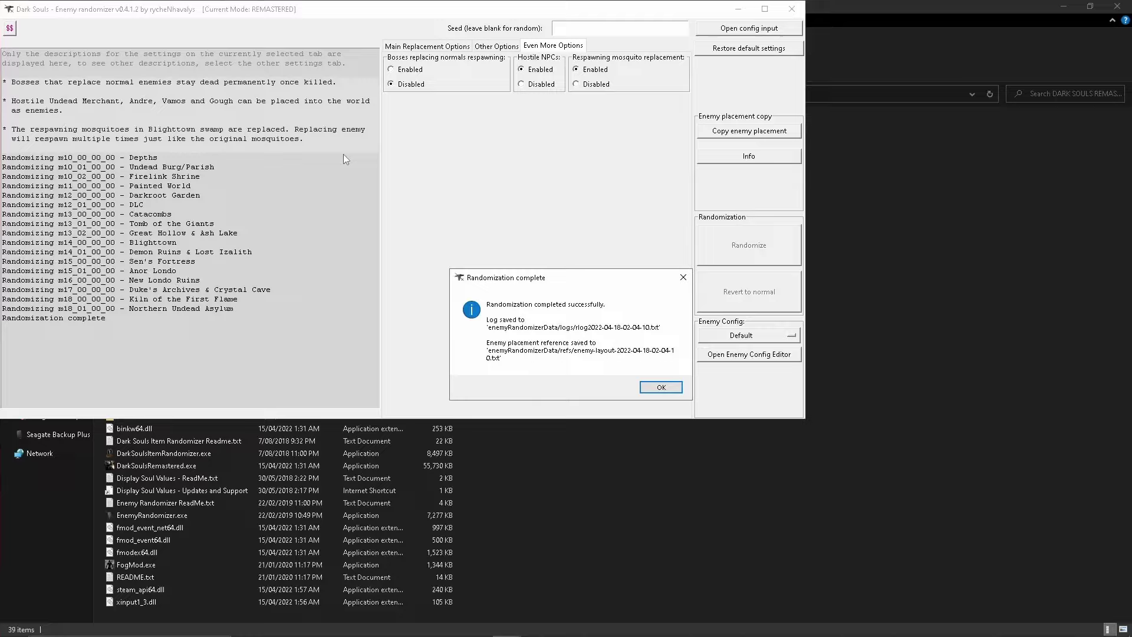
left_click(647, 386)
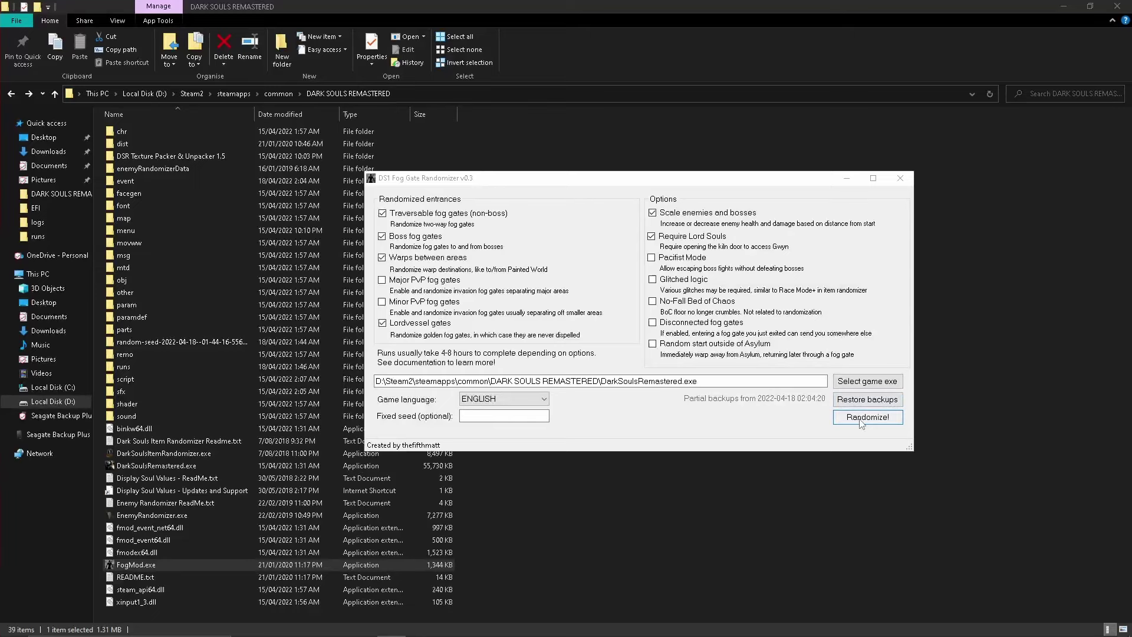
Randomize fog gates for DarkSoulsRemastered.exe with boss, warp and Lordvessel gates included
left_click(861, 422)
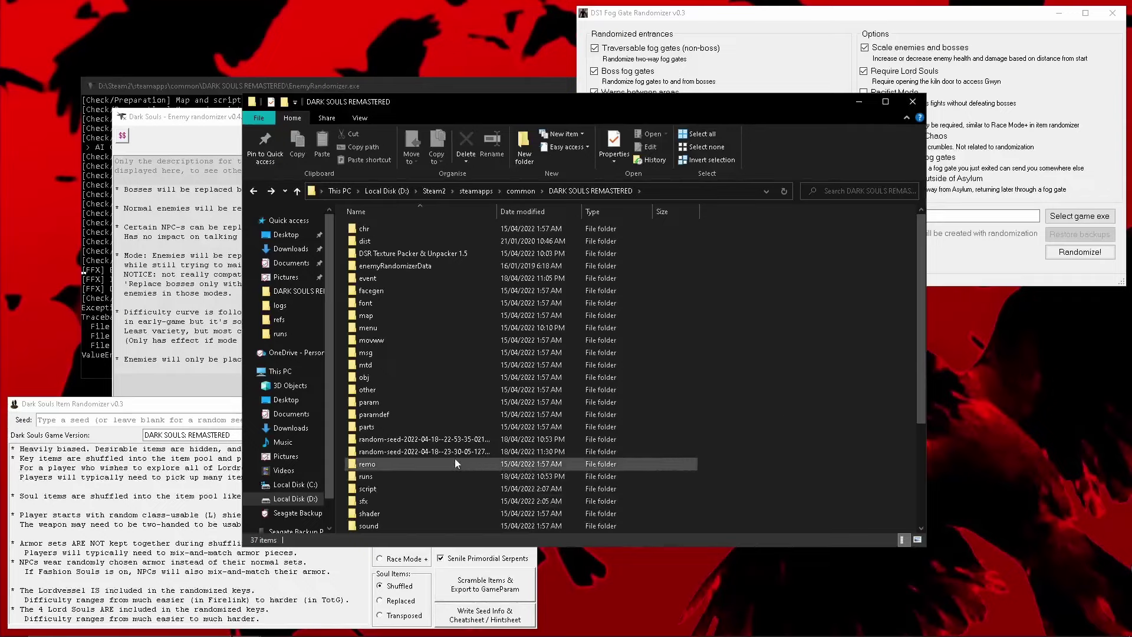
left_click(409, 451)
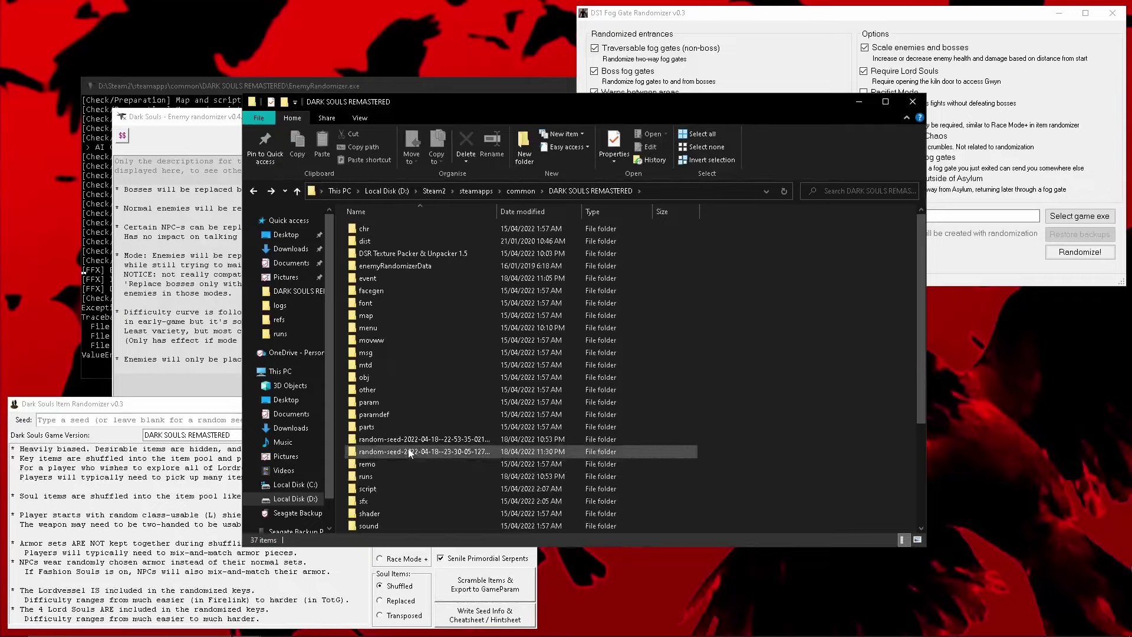
double_click(409, 451)
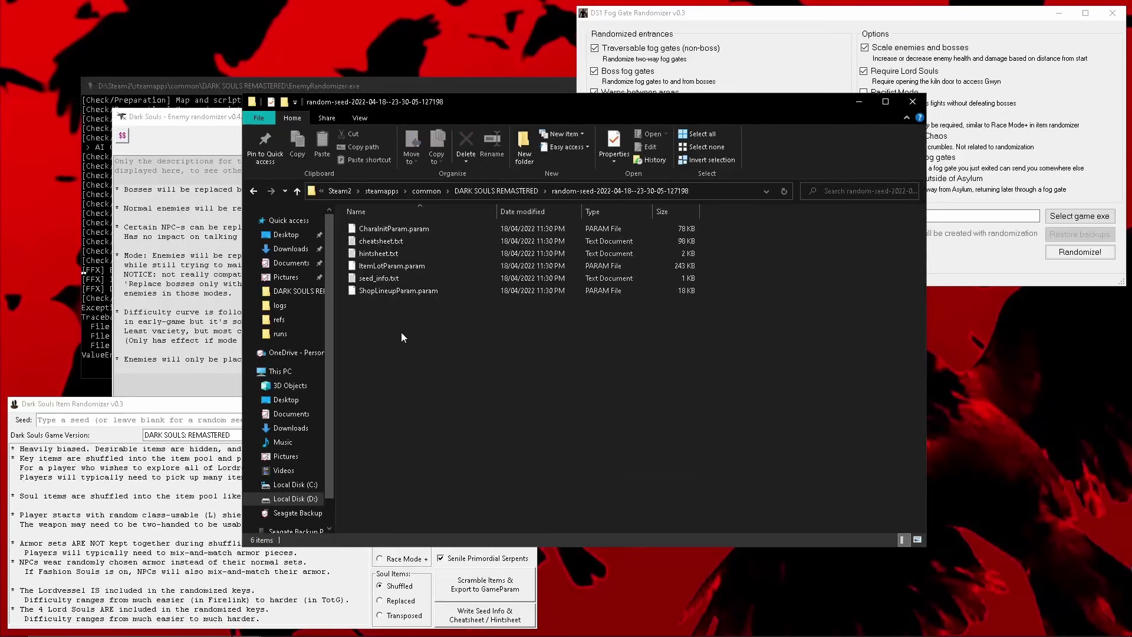
double_click(391, 281)
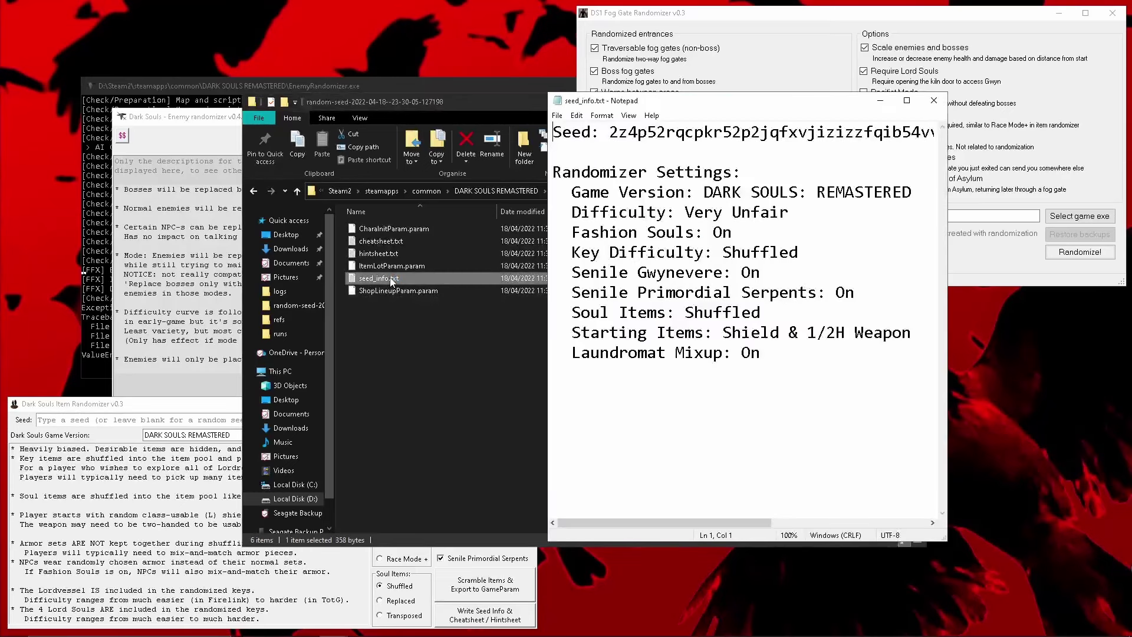
Copy the seed value after 'Seed:' in seed_info.txt, then close Notepad
left_click(907, 100)
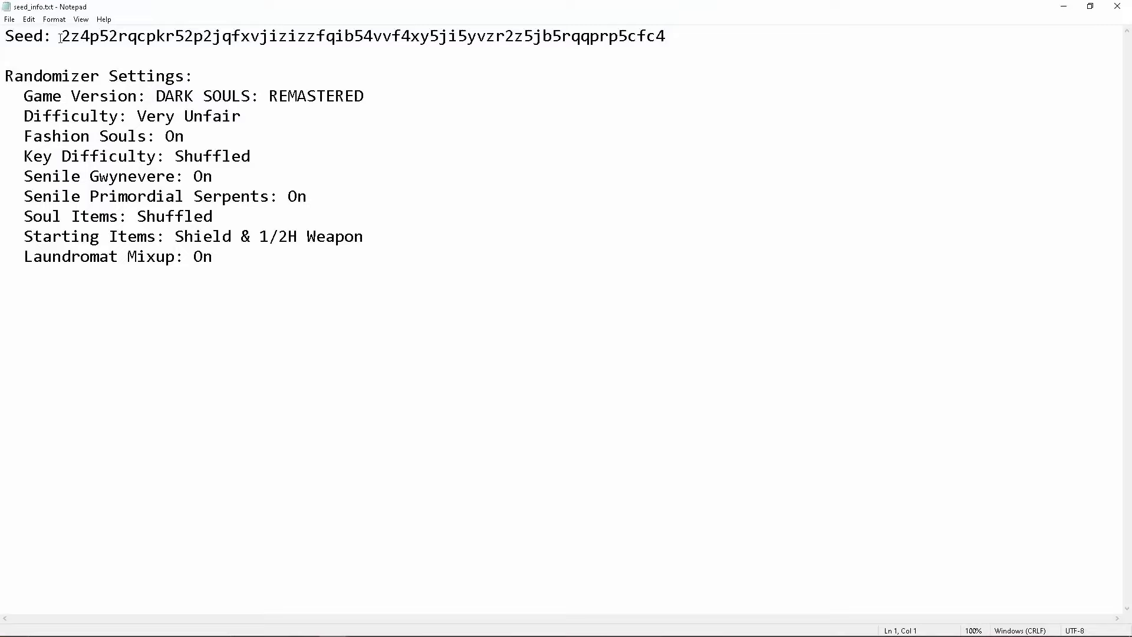
left_click_drag(61, 36, 666, 37)
key("ctrl+c")
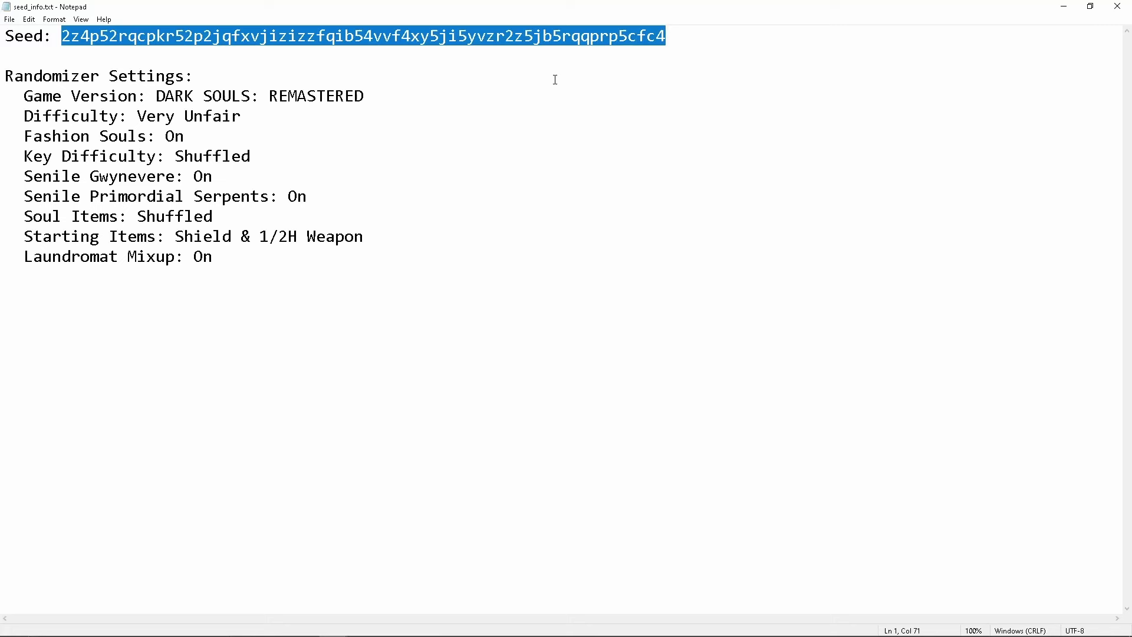
right_click(558, 46)
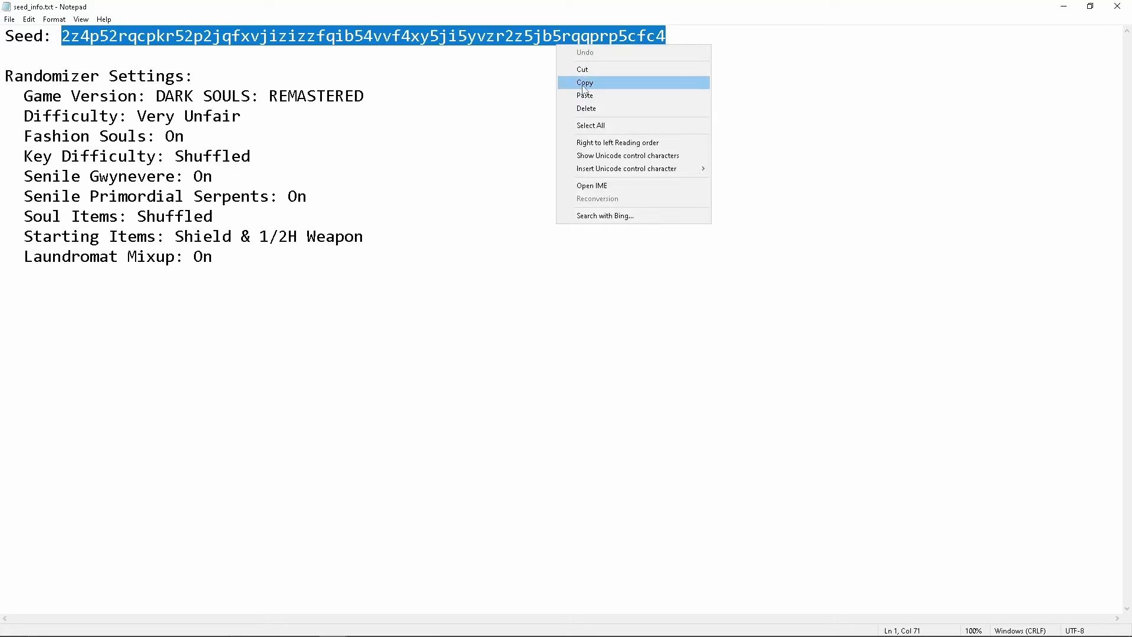
left_click(851, 117)
left_click(1063, 6)
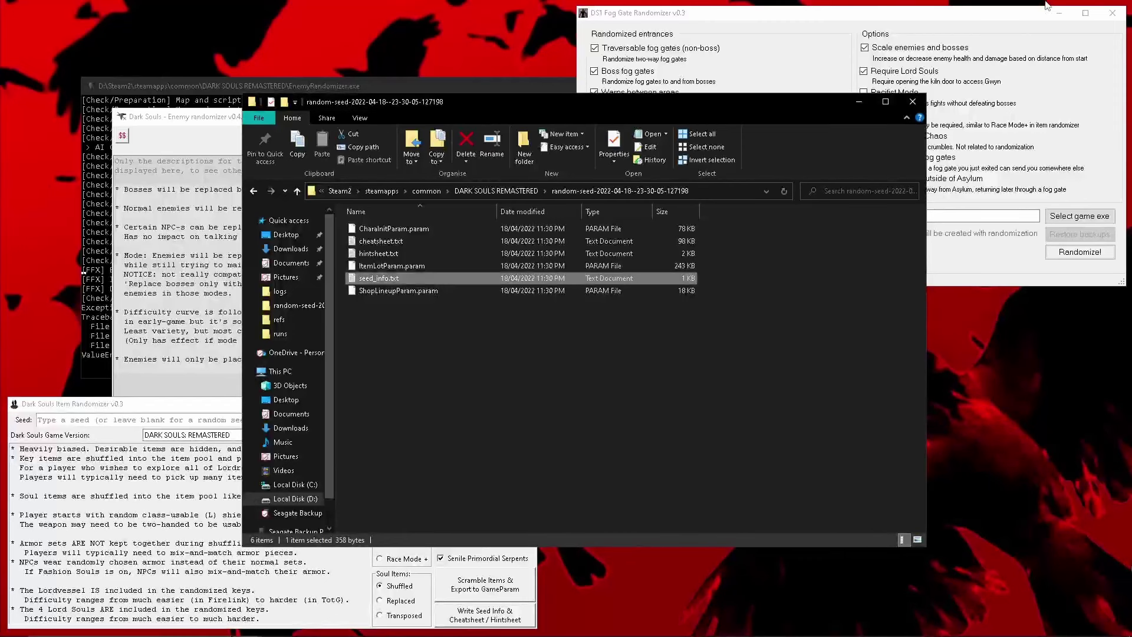
left_click(106, 416)
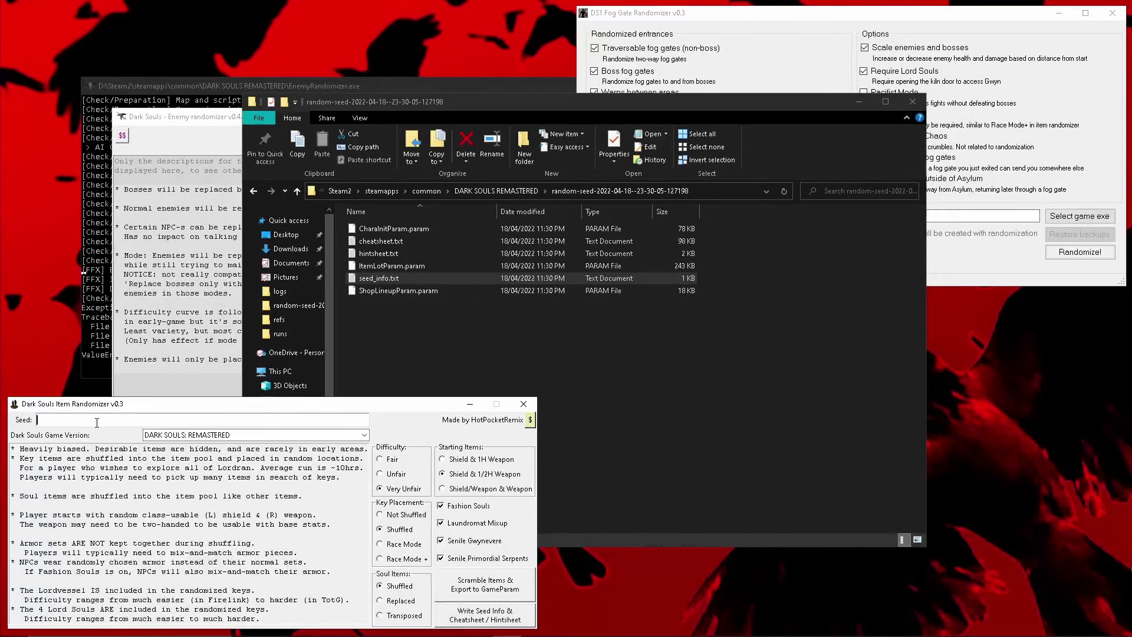
Paste the copied seed, scramble items and export to GameParam.parambnd.dcx, then quit the item randomizer
key("ctrl+v")
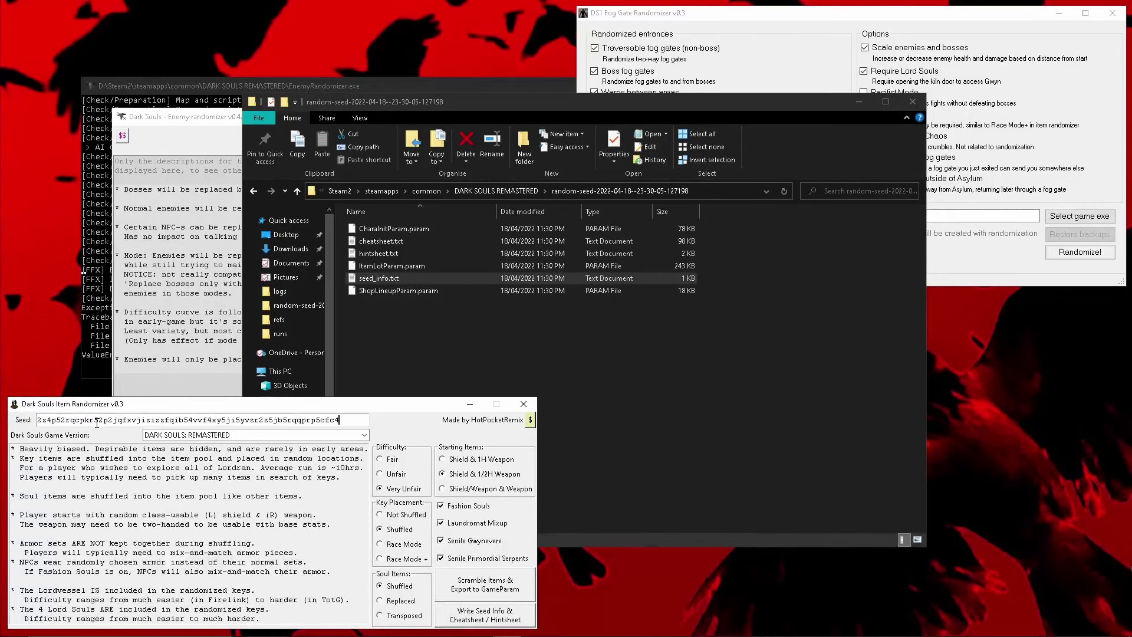
left_click(482, 582)
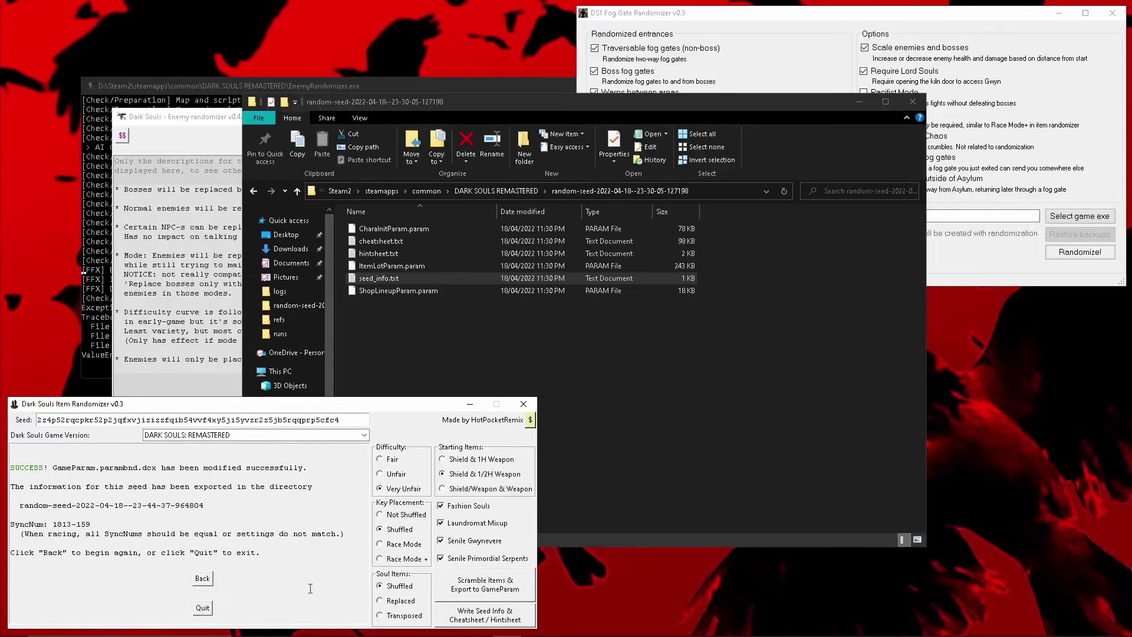
left_click(200, 606)
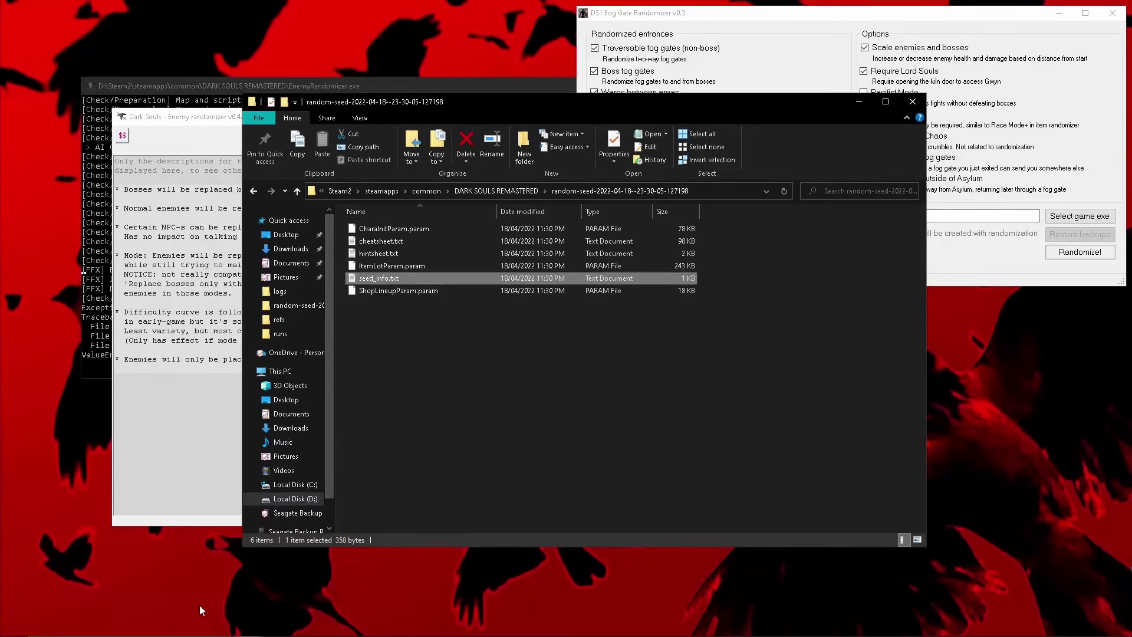
left_click(510, 410)
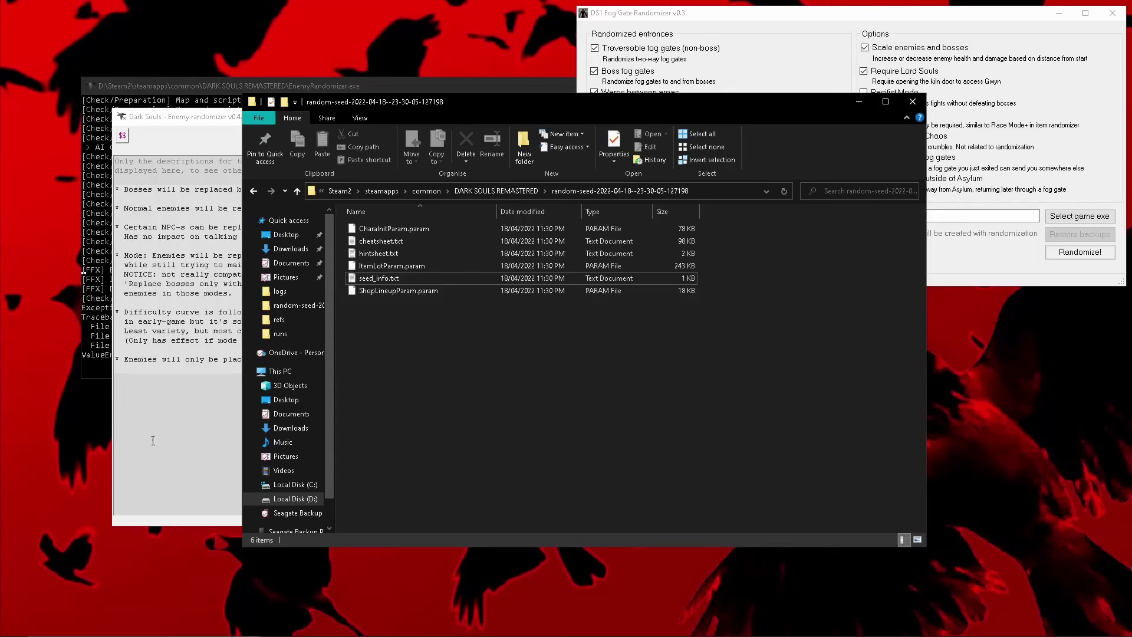
left_click(179, 445)
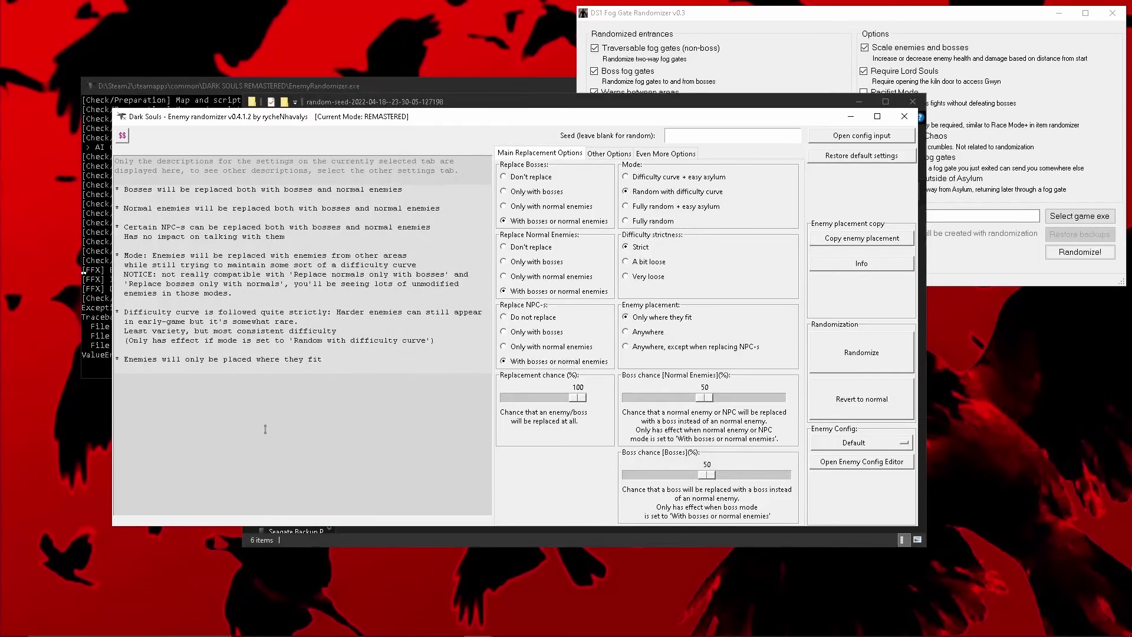
left_click(841, 241)
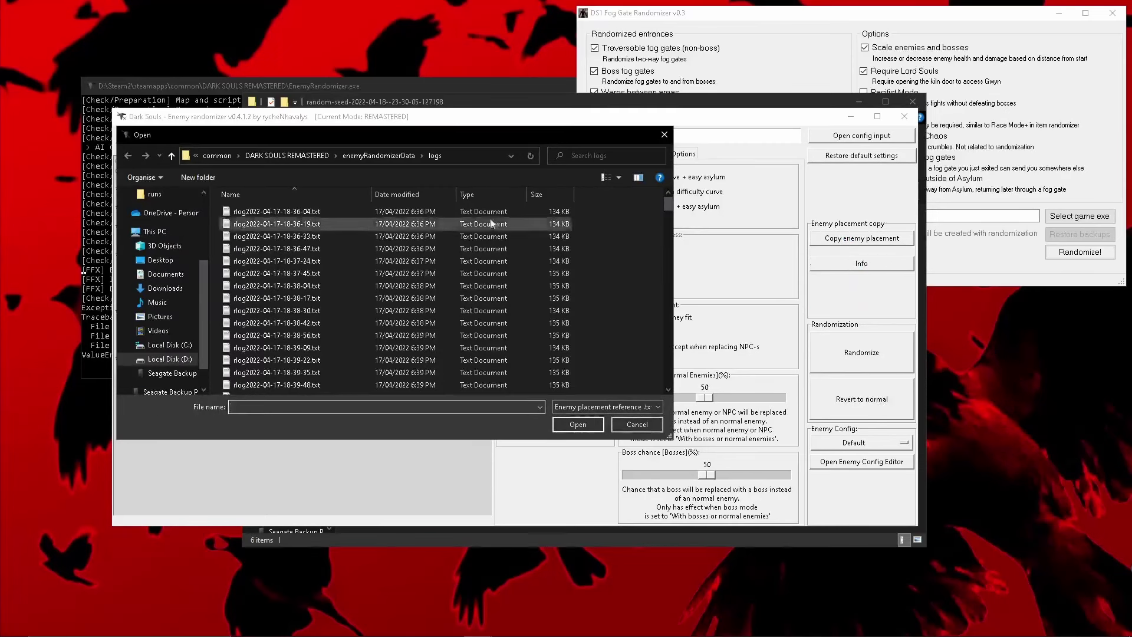
left_click(299, 156)
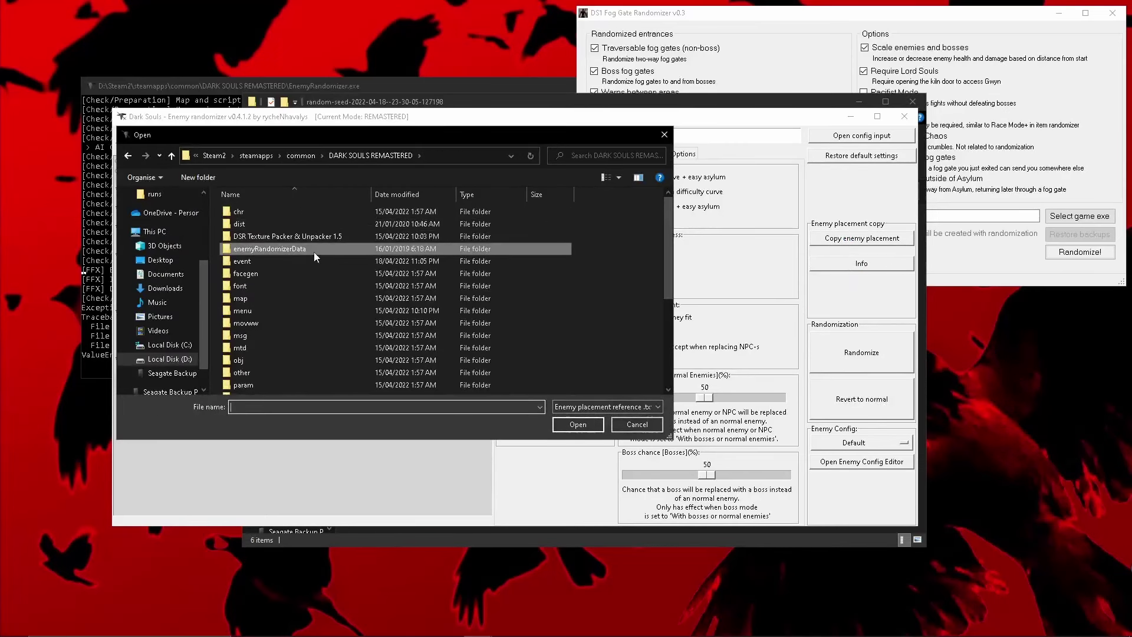
double_click(294, 253)
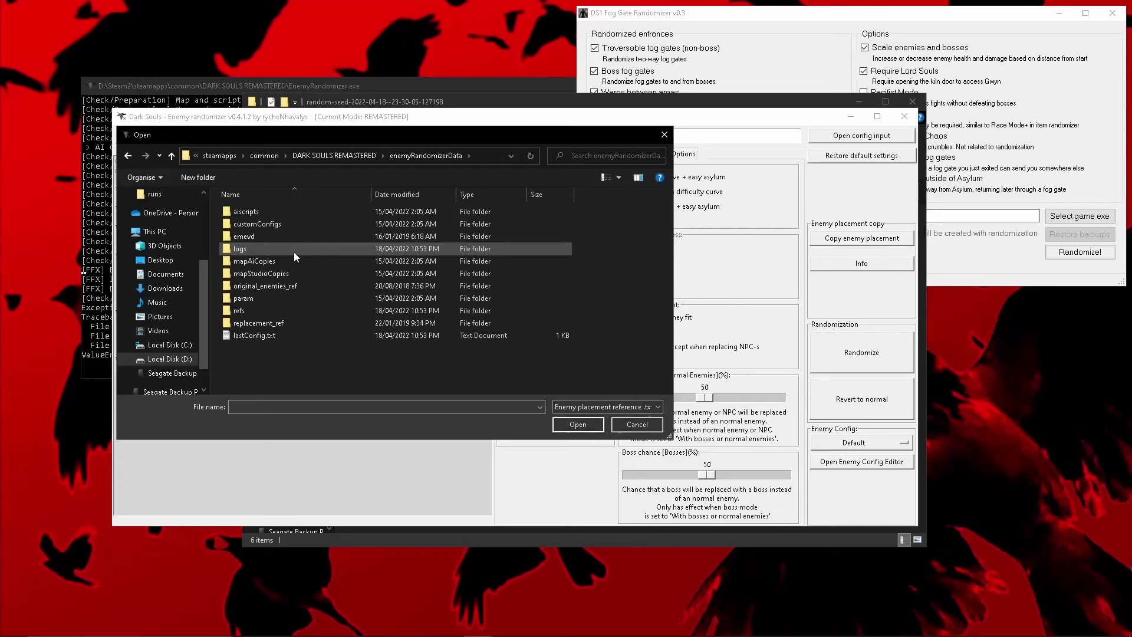
double_click(263, 310)
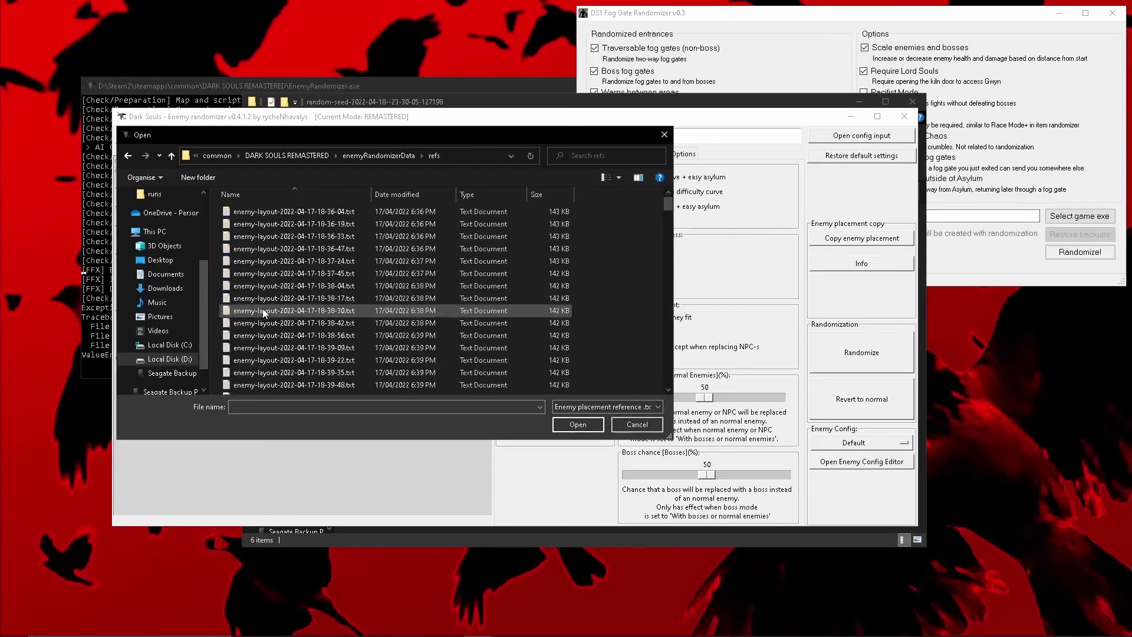
left_click(319, 306)
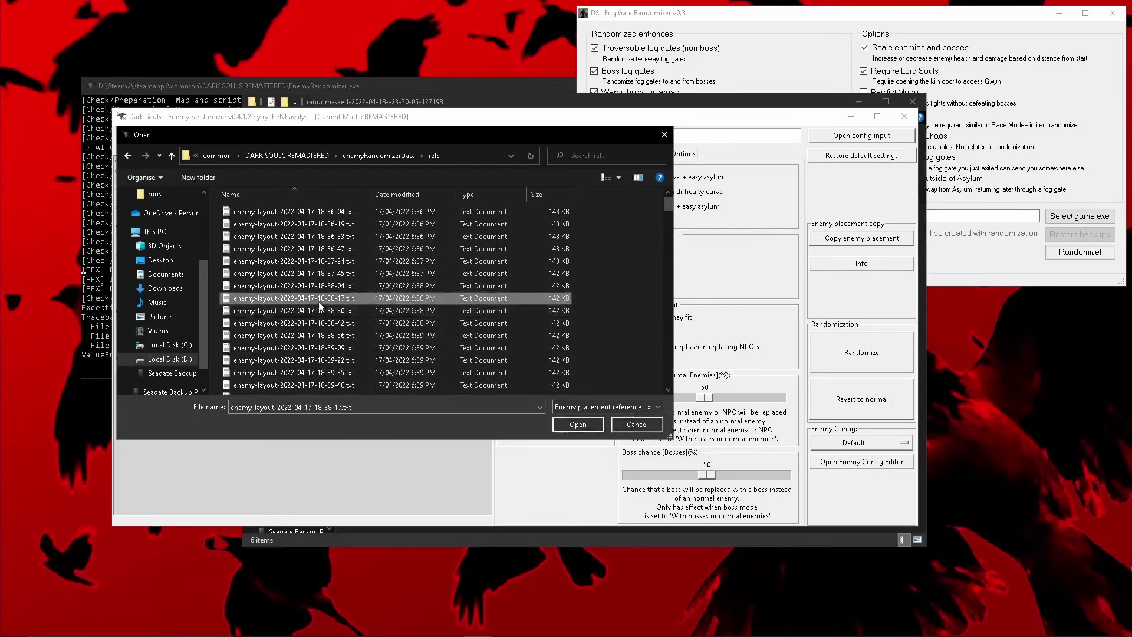
left_click(579, 425)
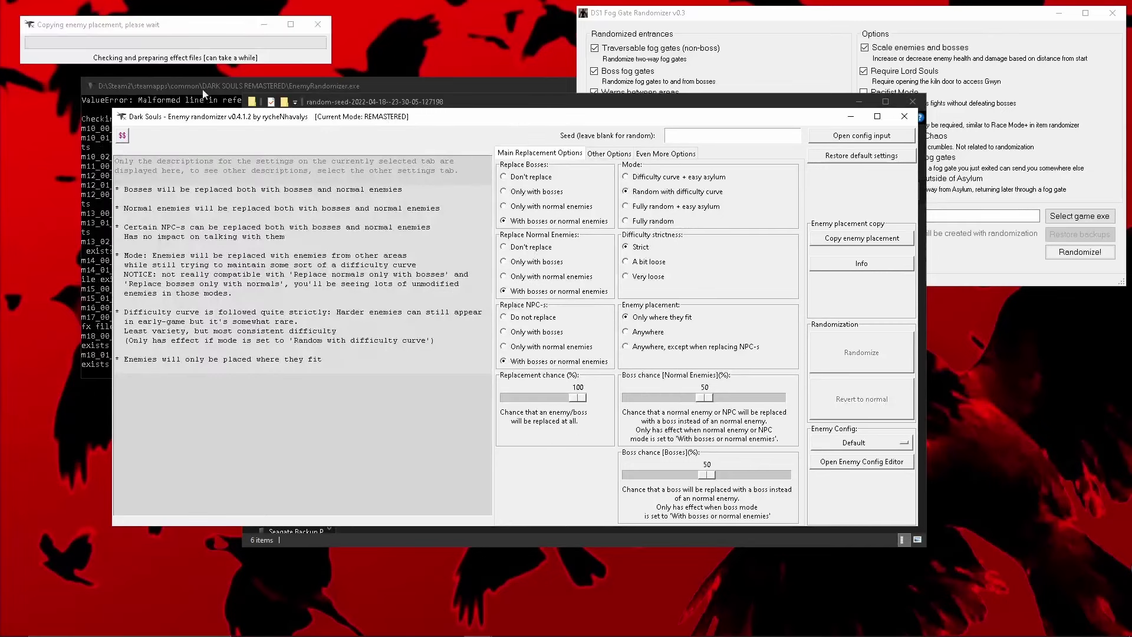
left_click_drag(208, 36, 588, 297)
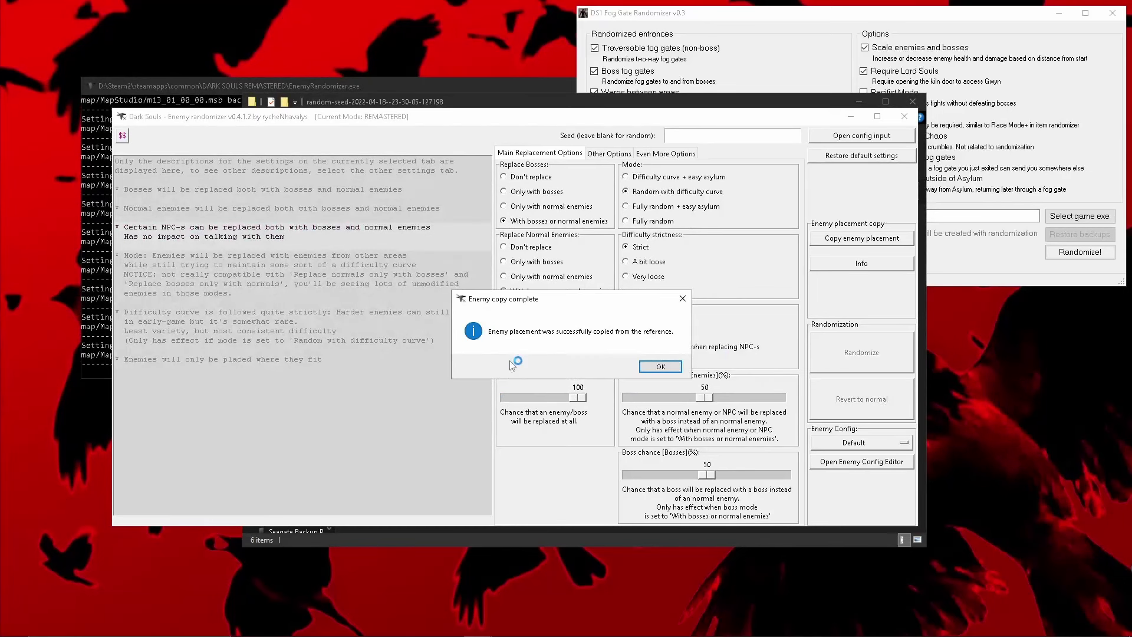
left_click(660, 367)
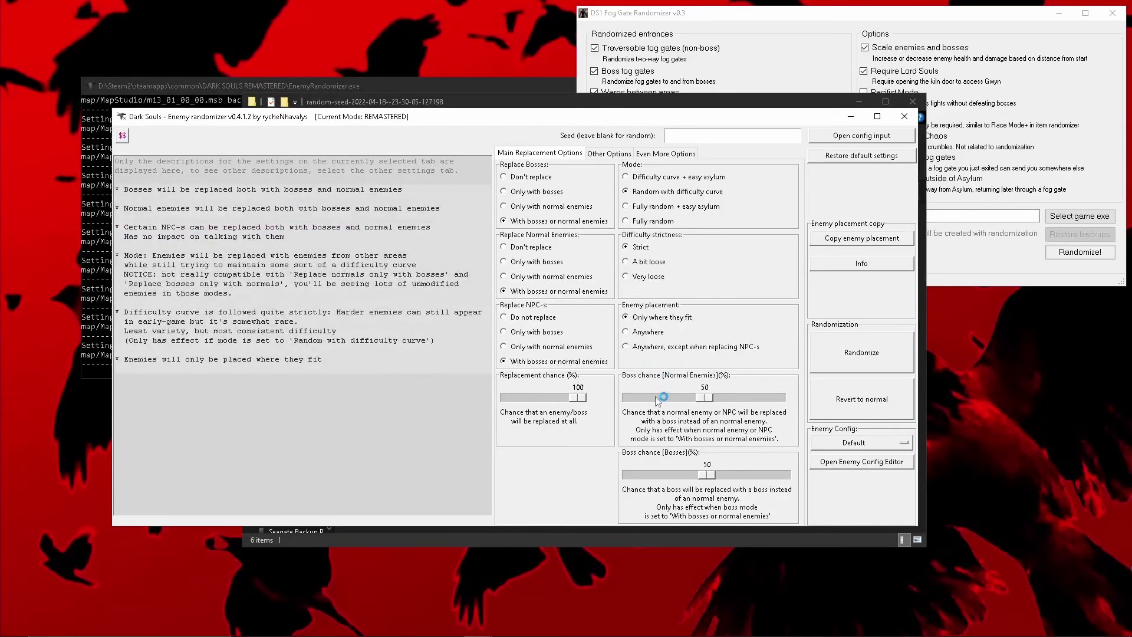
left_click(968, 254)
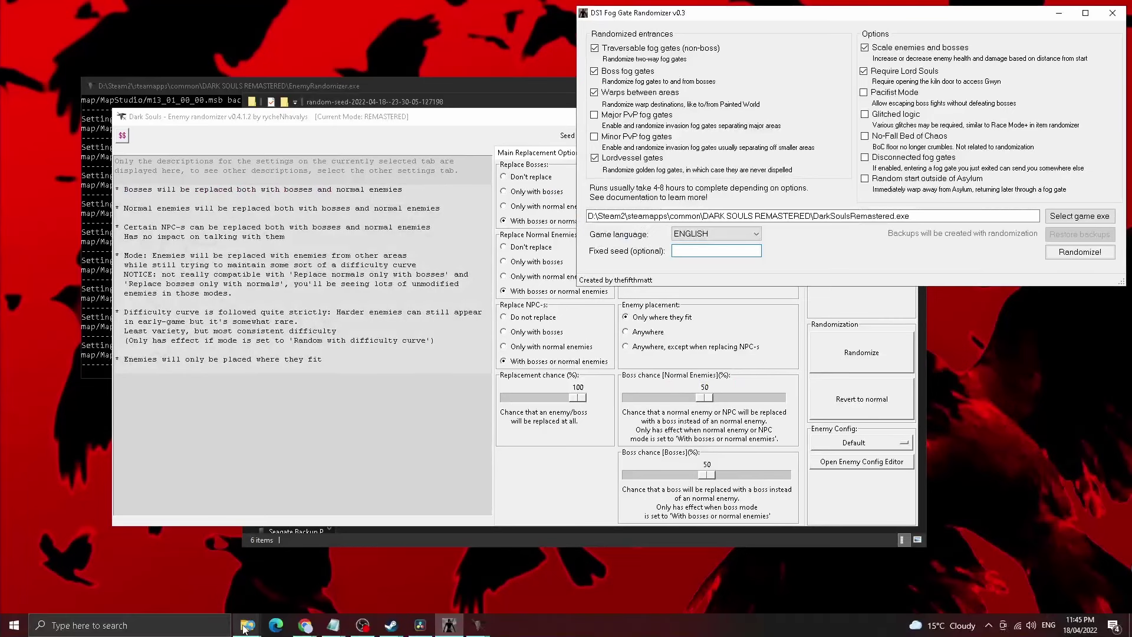
Copy seed 623841470 from a fog gate log in the runs folder
mouse_move(245, 630)
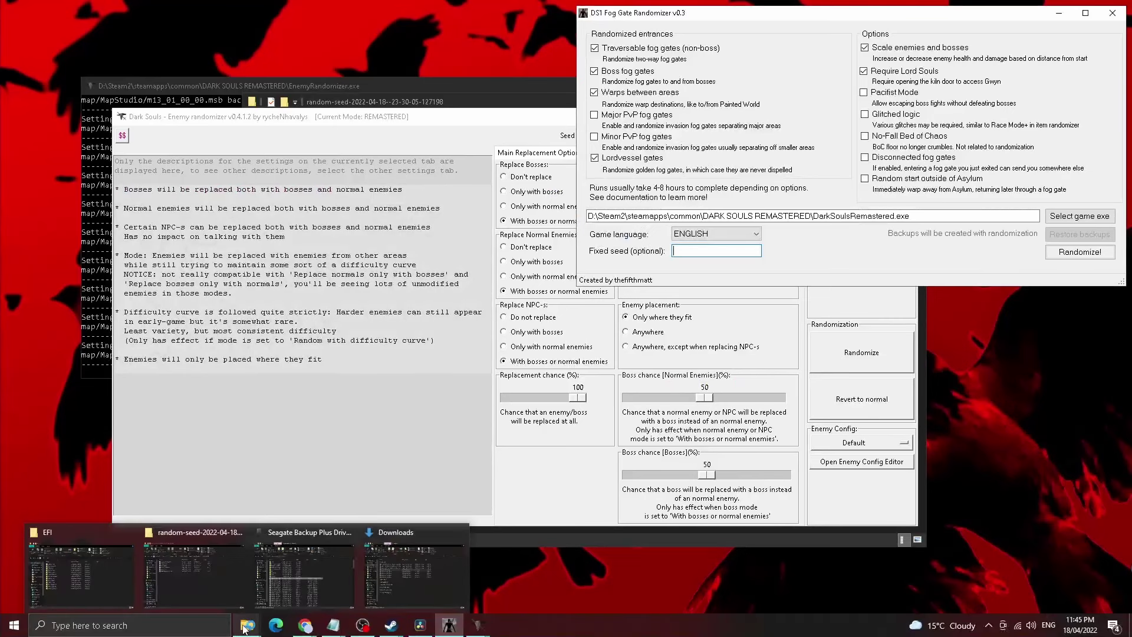
left_click(171, 551)
left_click(495, 191)
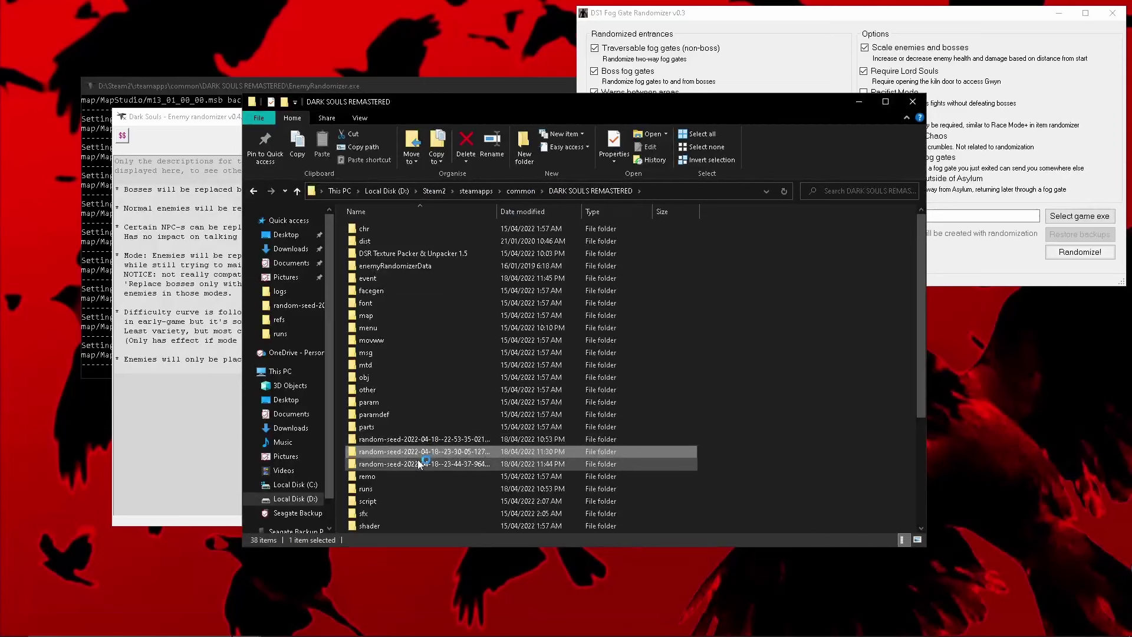
double_click(402, 378)
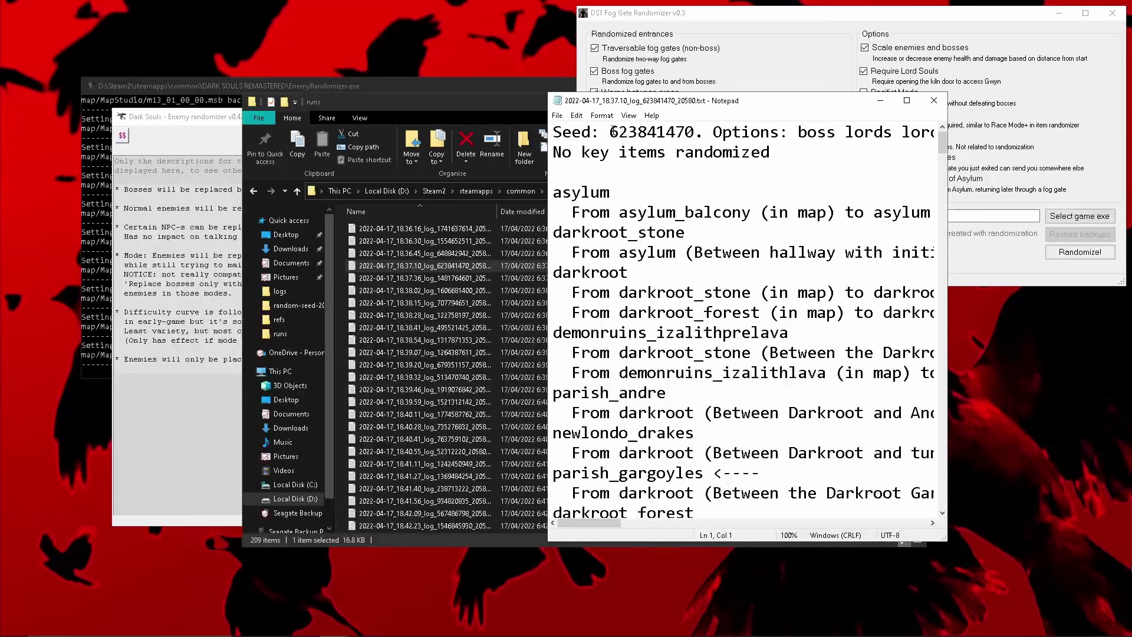
left_click_drag(611, 132, 693, 136)
right_click(693, 139)
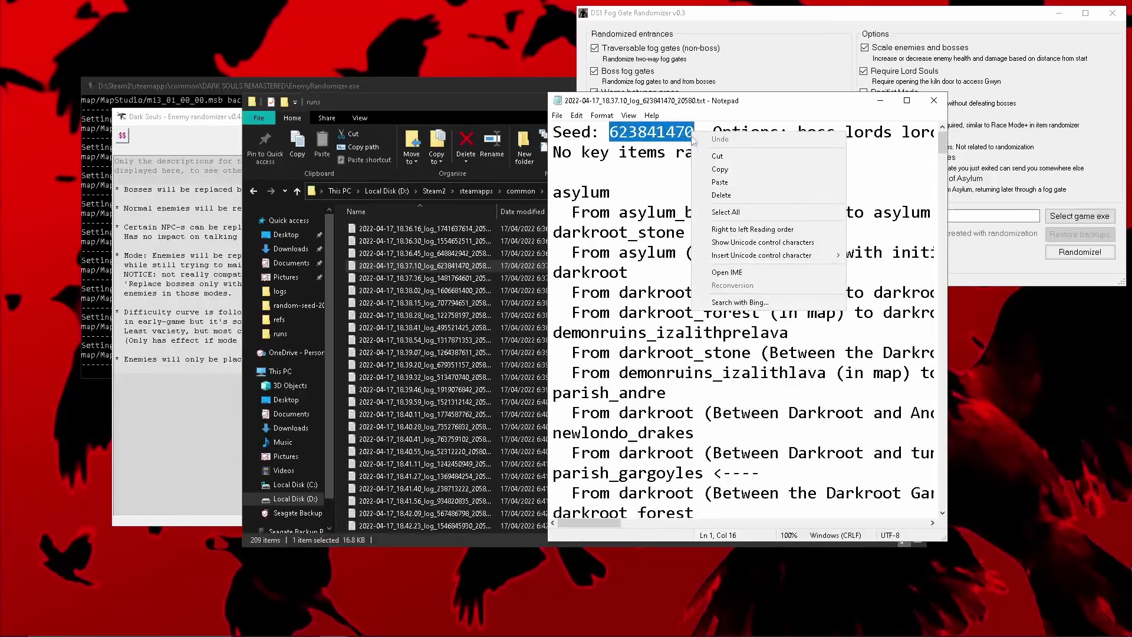
left_click(720, 170)
Paste 623841470 as the fog gate Fixed seed and run Randomize!
left_click(971, 259)
left_click(751, 249)
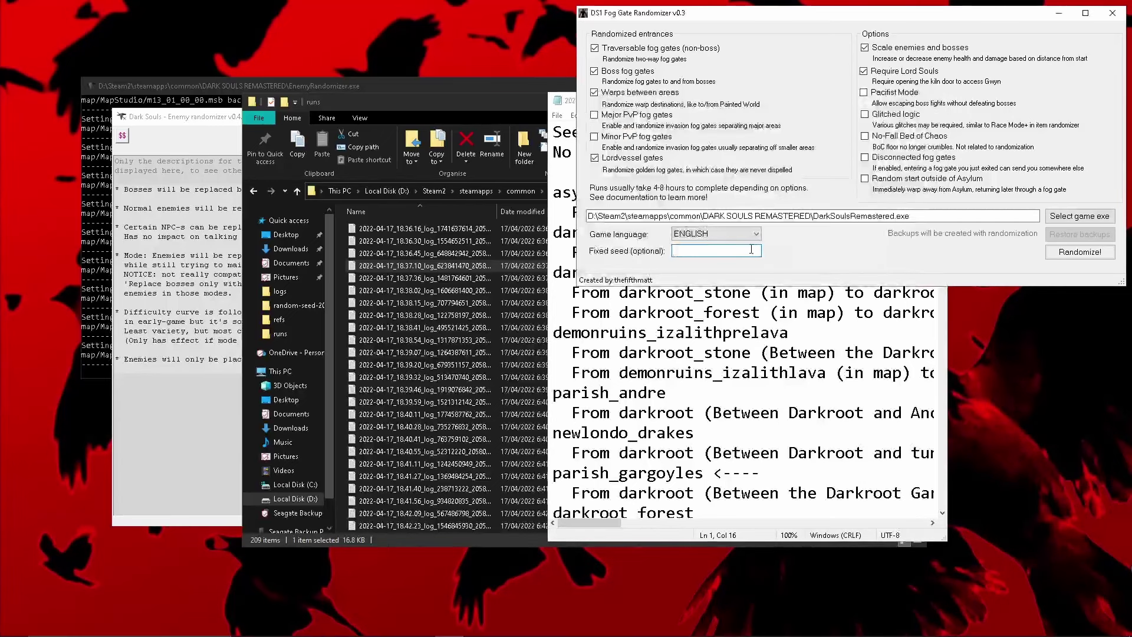
right_click(752, 249)
left_click(766, 301)
left_click(1044, 253)
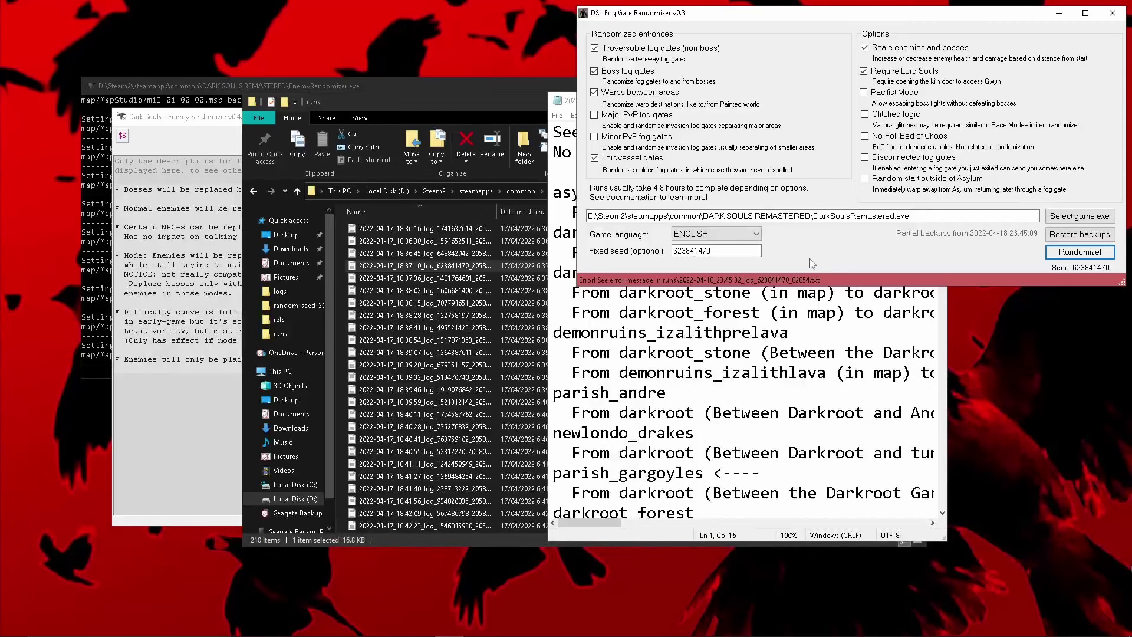
Restore the backed-up game files, confirming the 'Restore these files?' prompt
left_click(1079, 234)
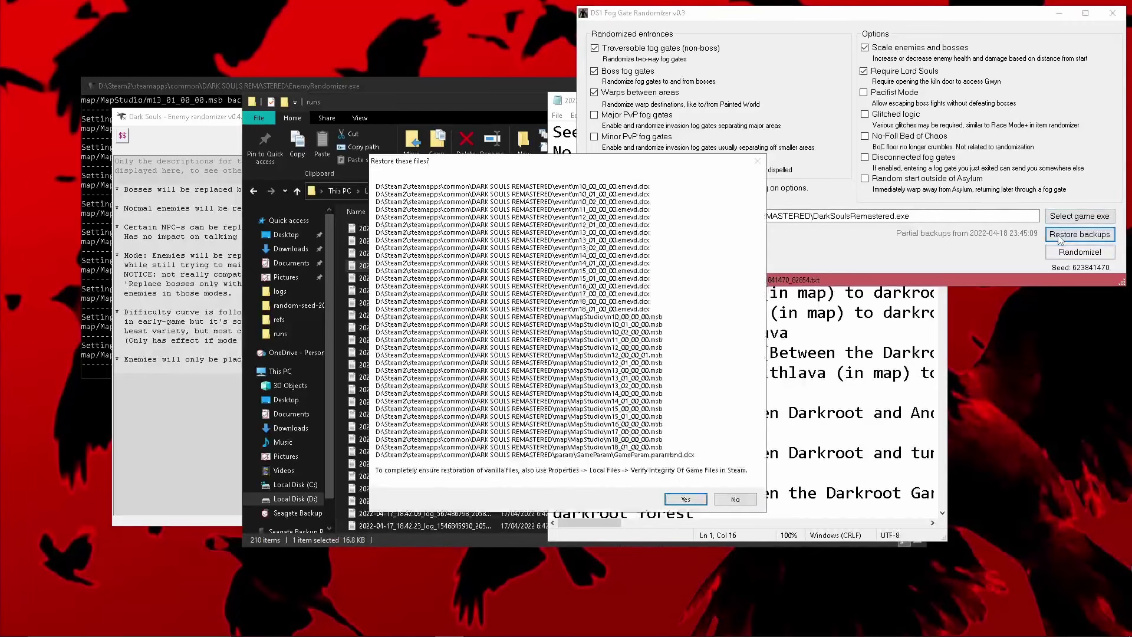
left_click(686, 499)
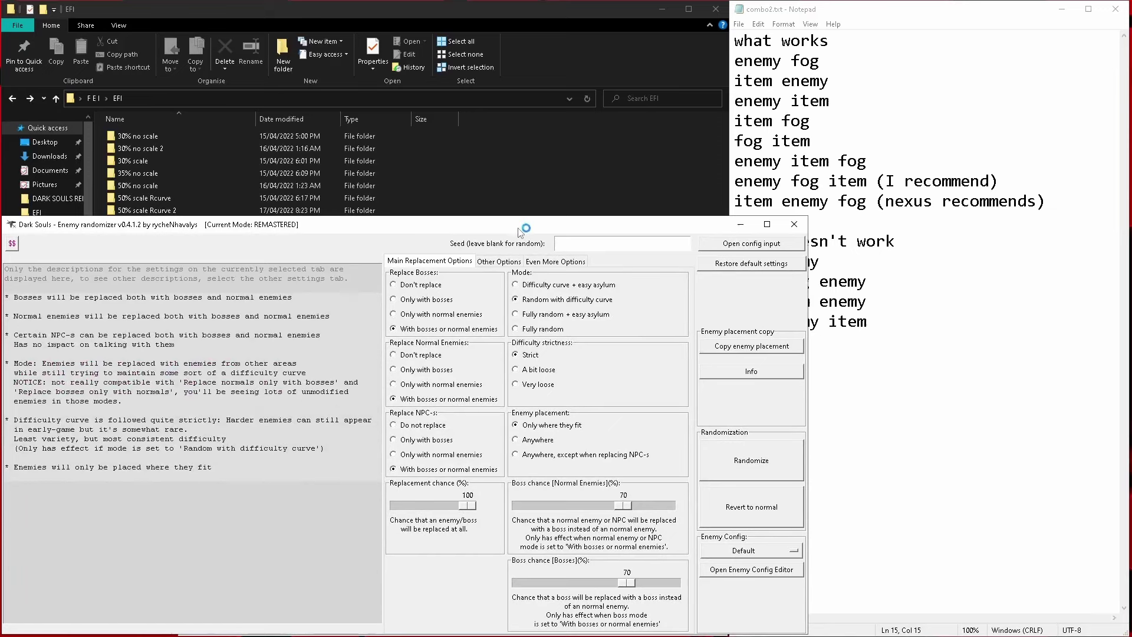
Set the enemy randomizer's boss chance for normal enemies and bosses to 100
left_click_drag(519, 227, 558, 122)
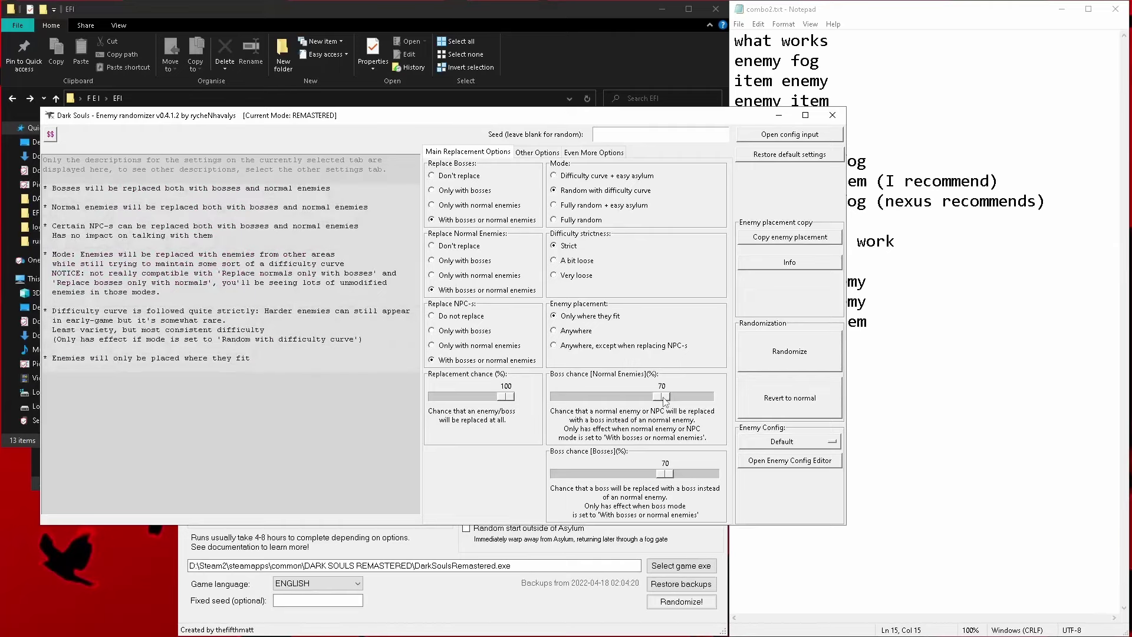
left_click_drag(663, 396, 710, 396)
left_click_drag(664, 473, 727, 483)
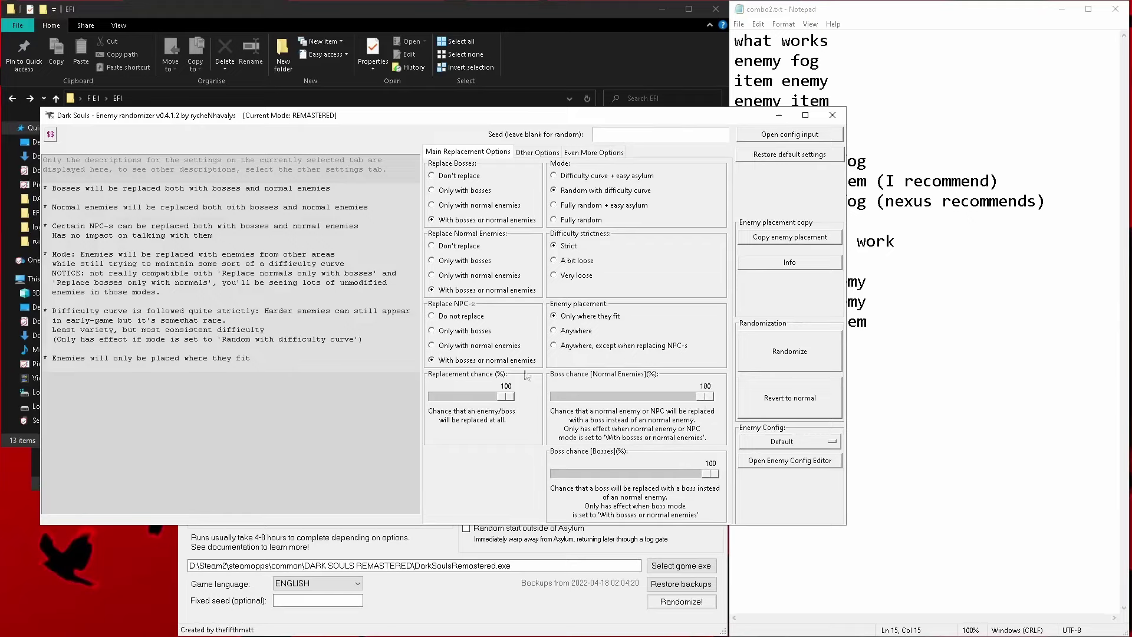
Bring the EFI folder with its 13 seed-set folders to the front
left_click(345, 16)
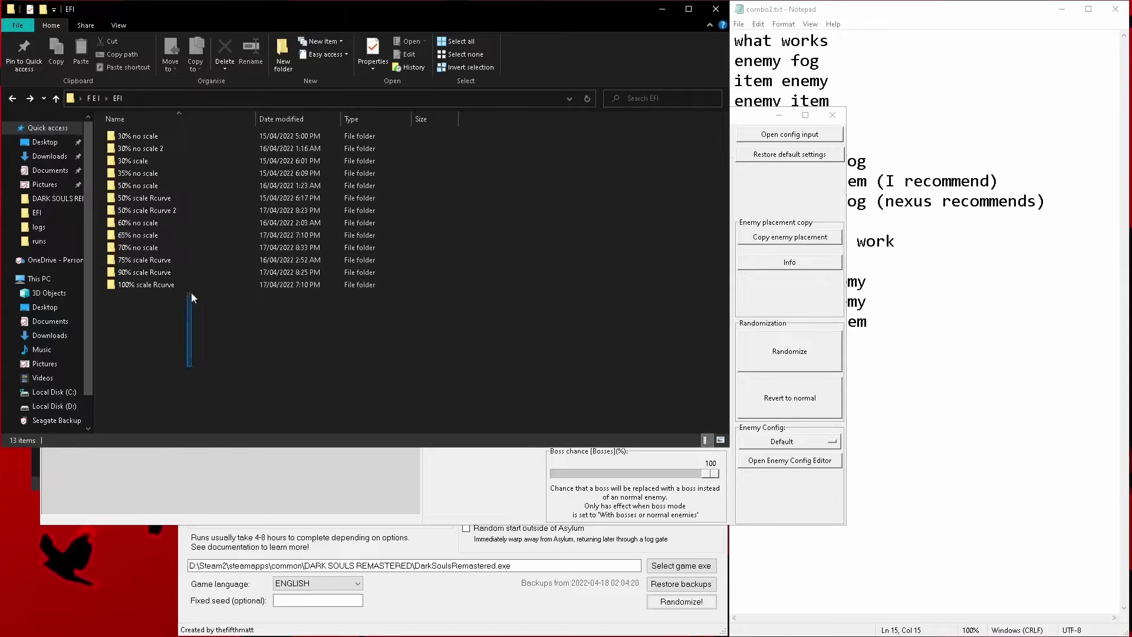
left_click_drag(191, 292, 189, 295)
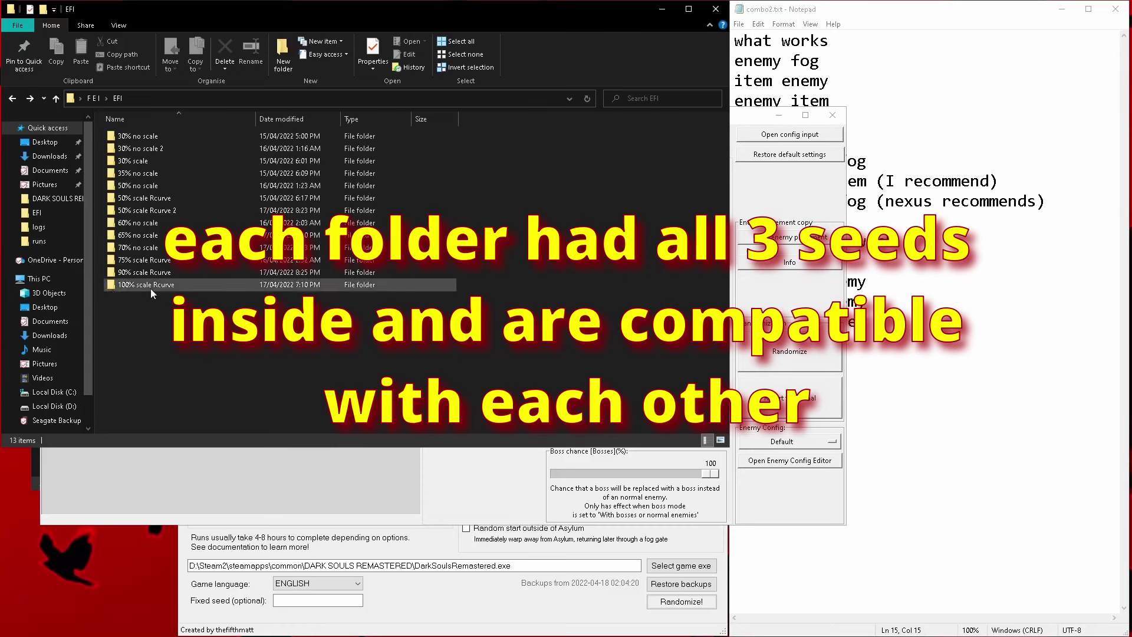
mouse_move(150, 289)
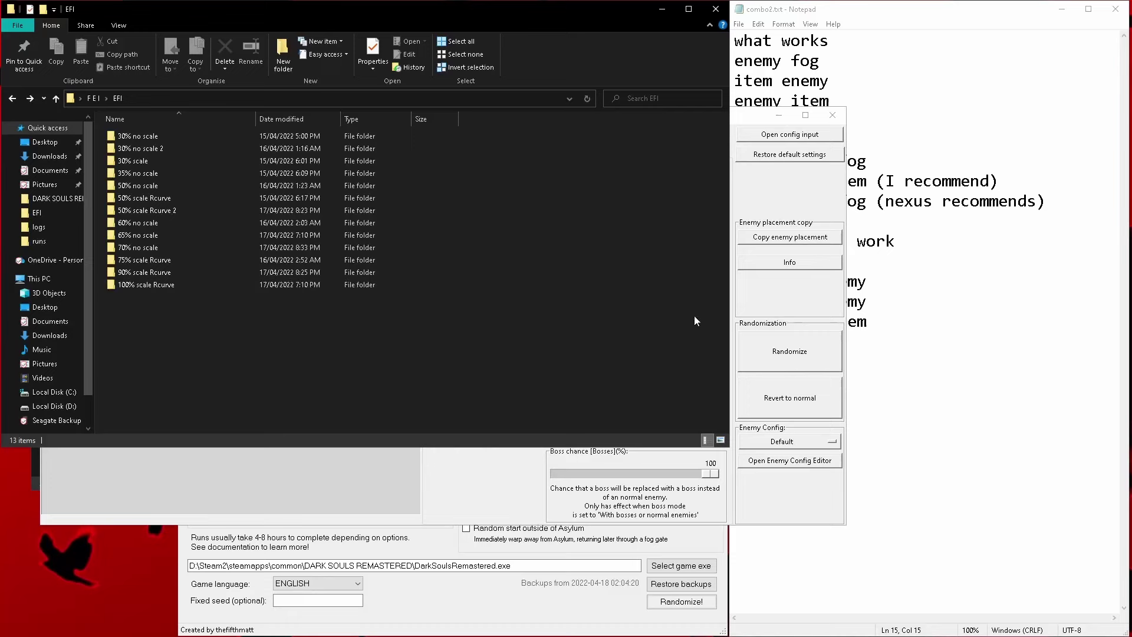
Randomize enemies in Fully random mode, then raise the fog gate randomizer window higher
left_click(743, 302)
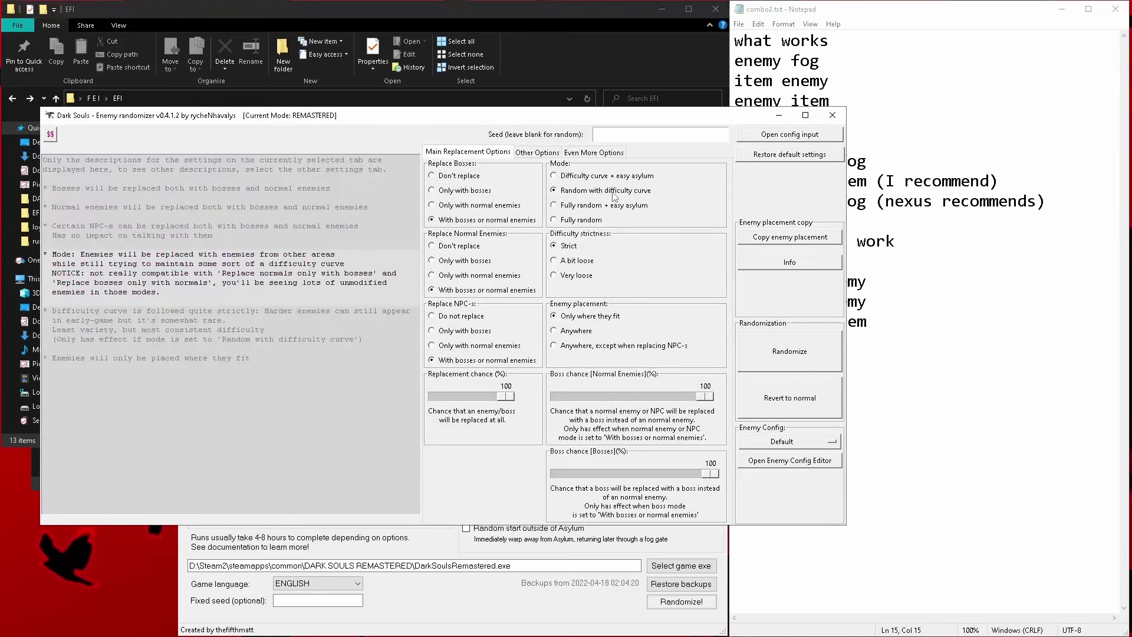
left_click(517, 534)
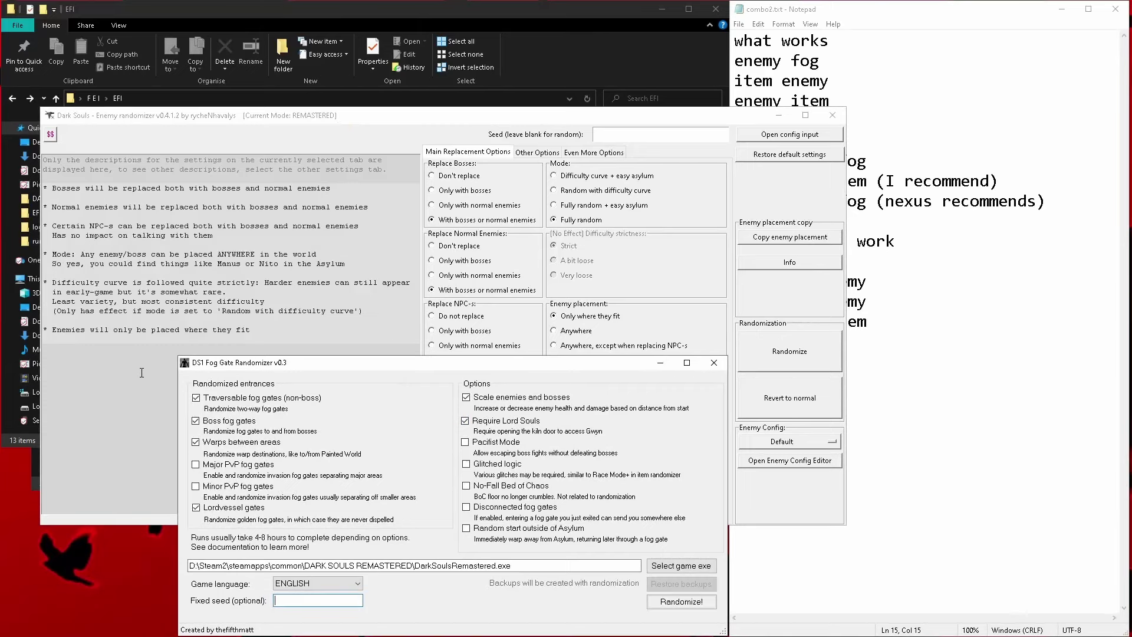
left_click(663, 270)
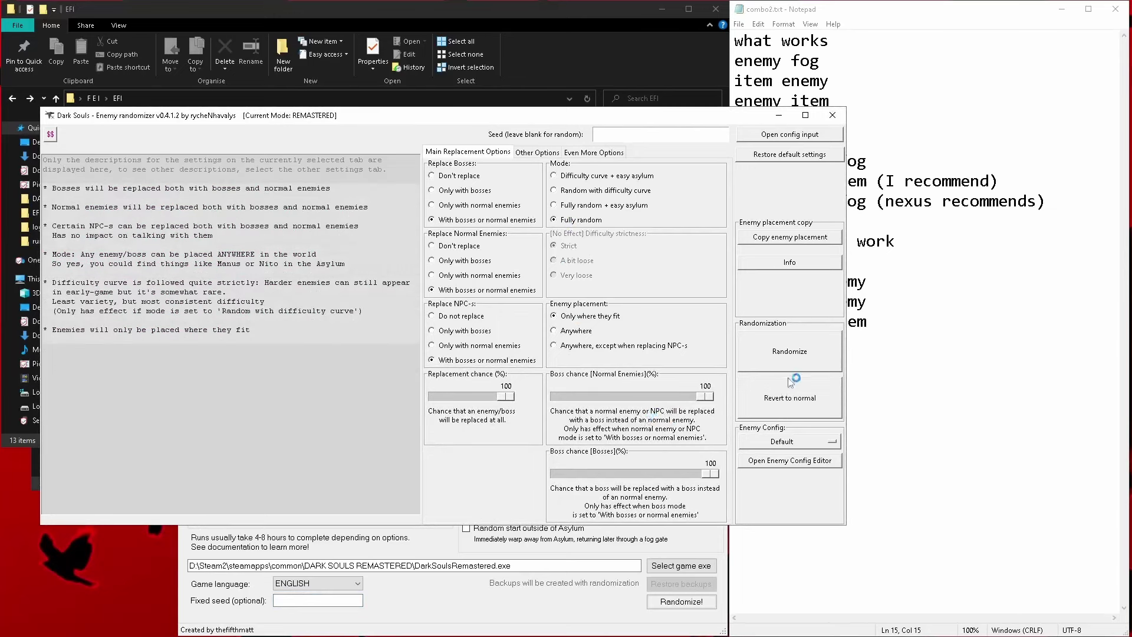
left_click(795, 359)
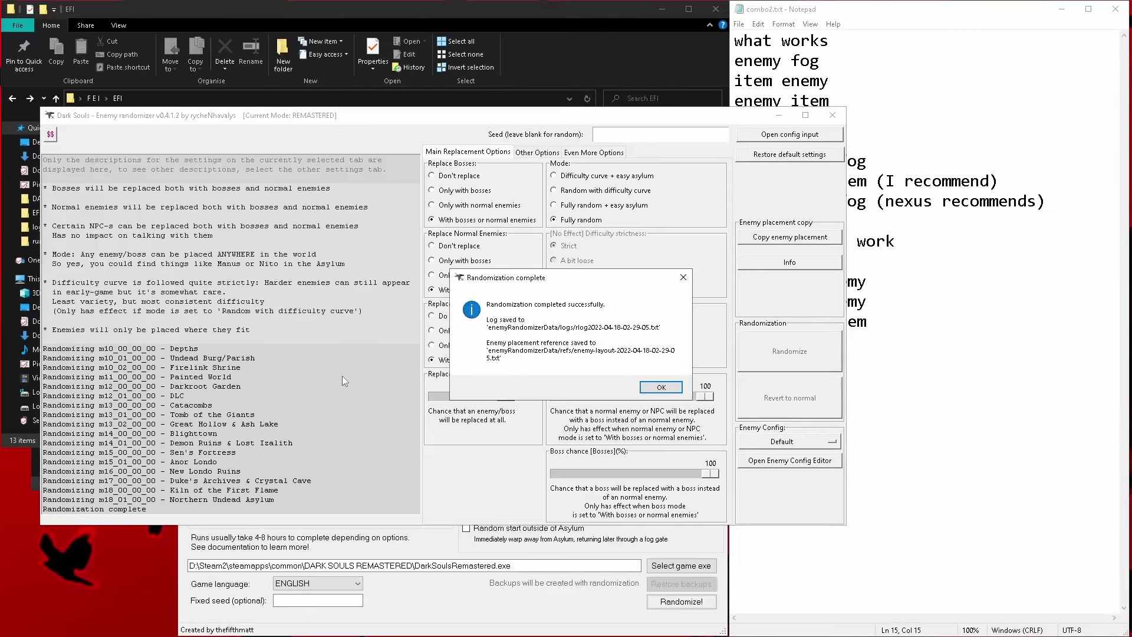
left_click(663, 389)
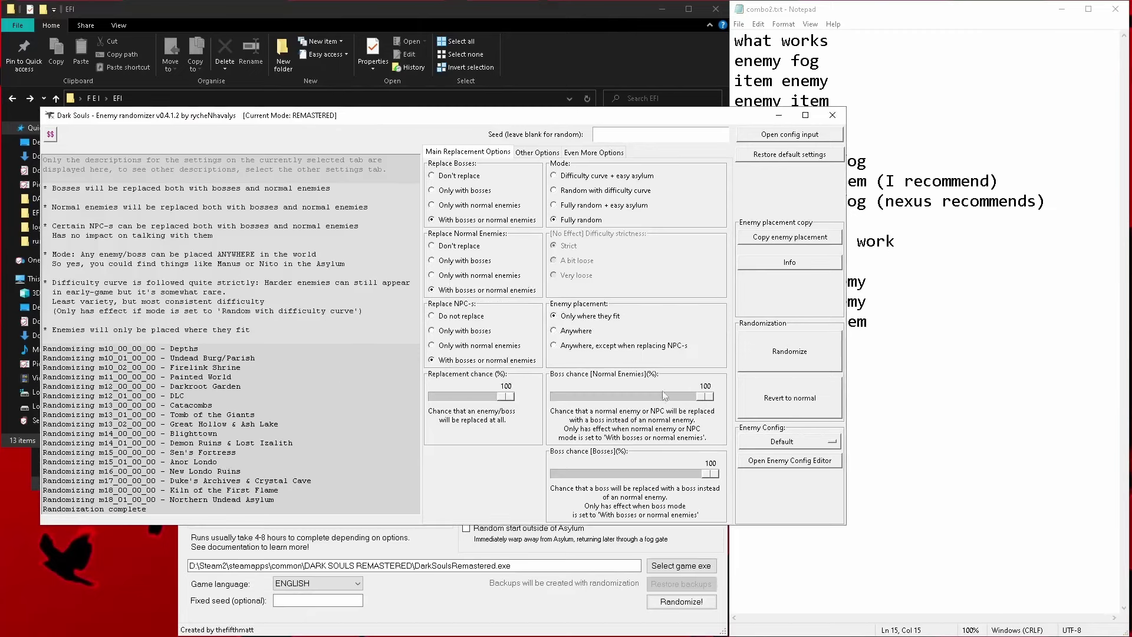
left_click(448, 614)
left_click_drag(466, 372, 473, 252)
Randomize fog gates without scaling, re-enable scaling, and set enemy mode to Random with difficulty curve
left_click(472, 277)
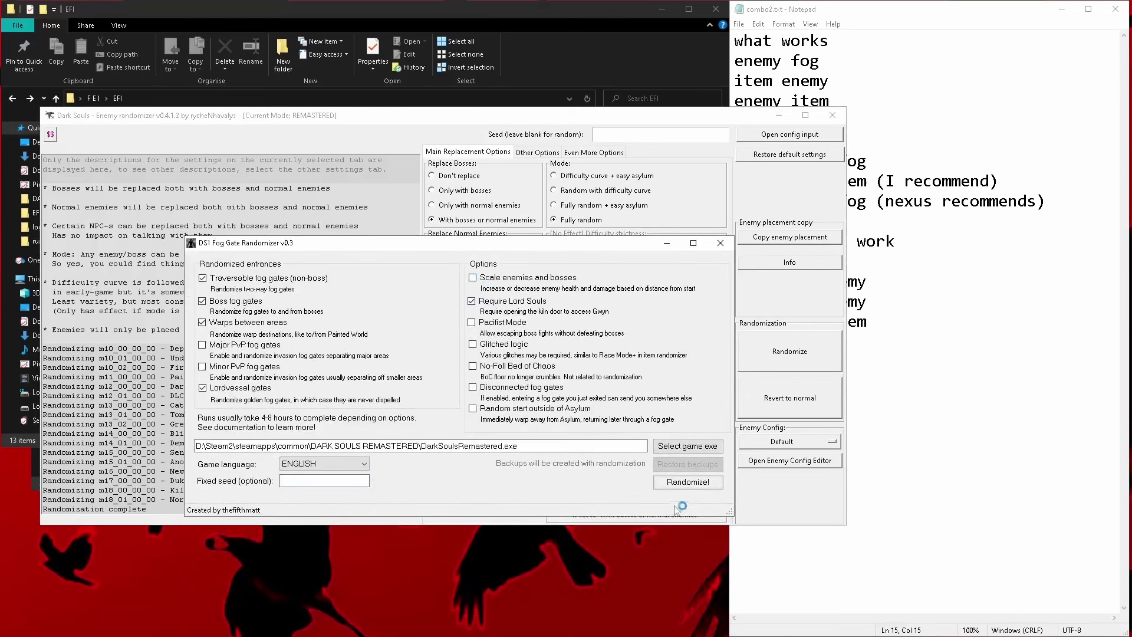
left_click(699, 488)
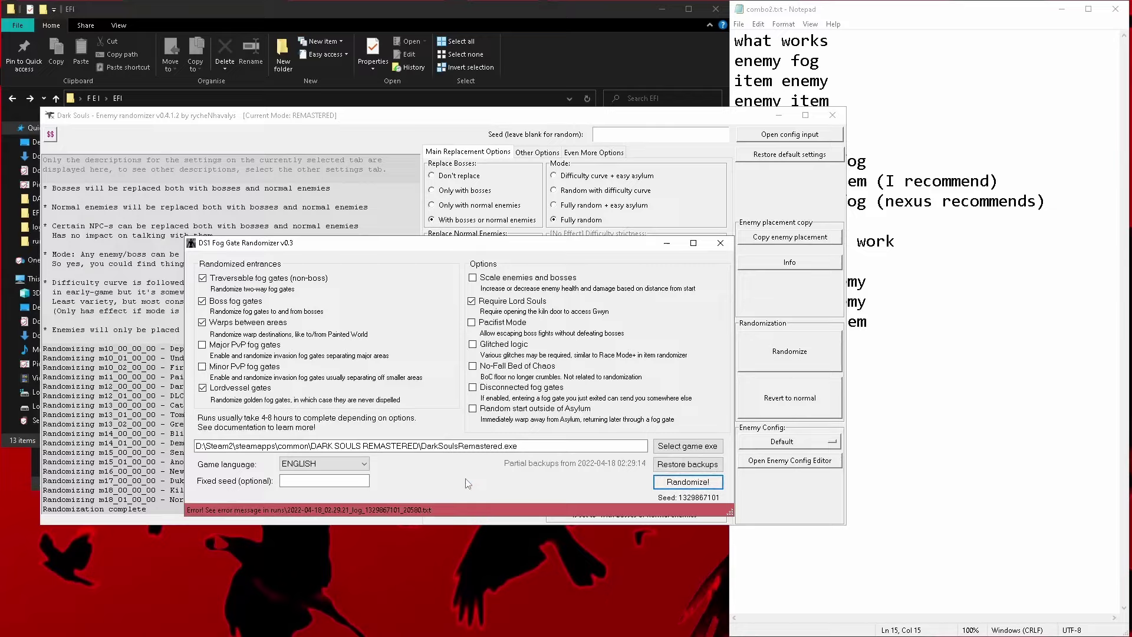
left_click(473, 278)
left_click(573, 196)
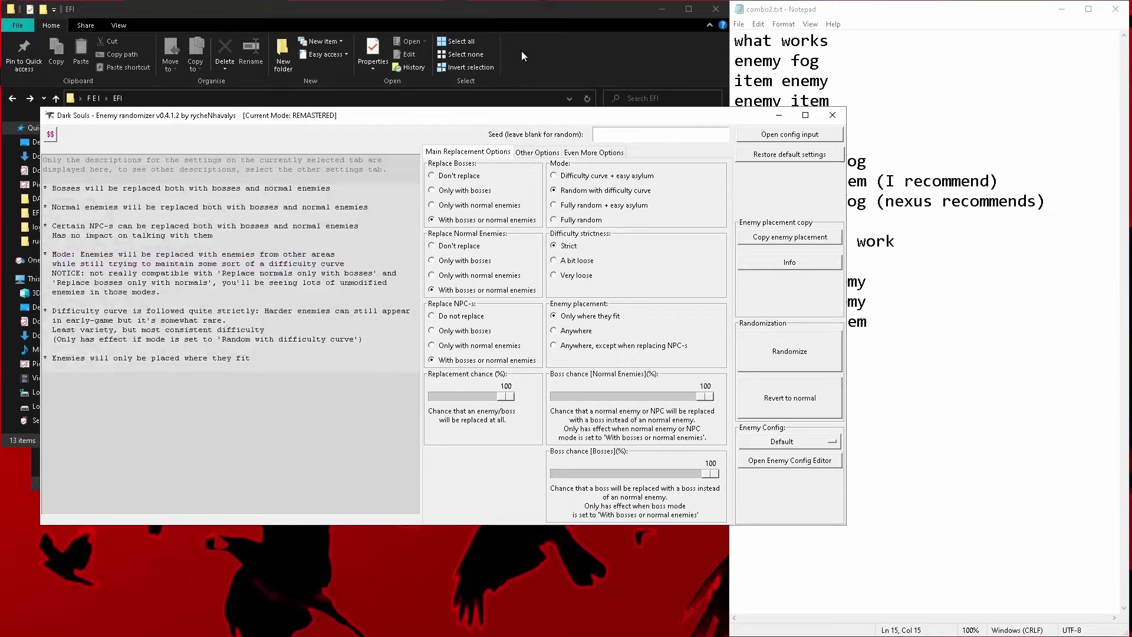
left_click(529, 10)
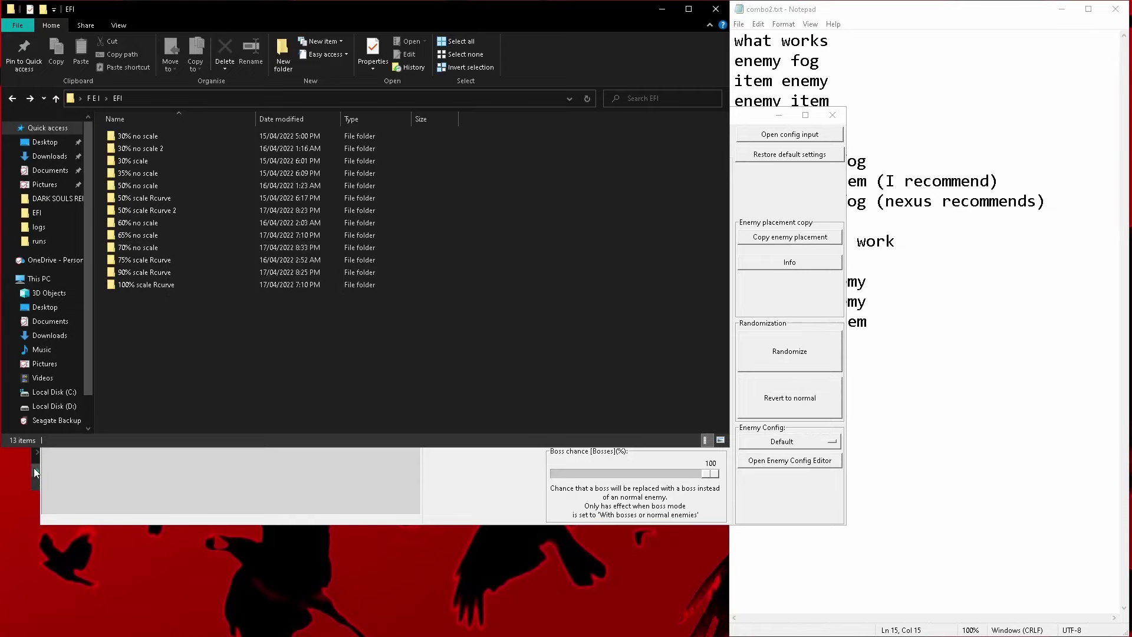
left_click(34, 488)
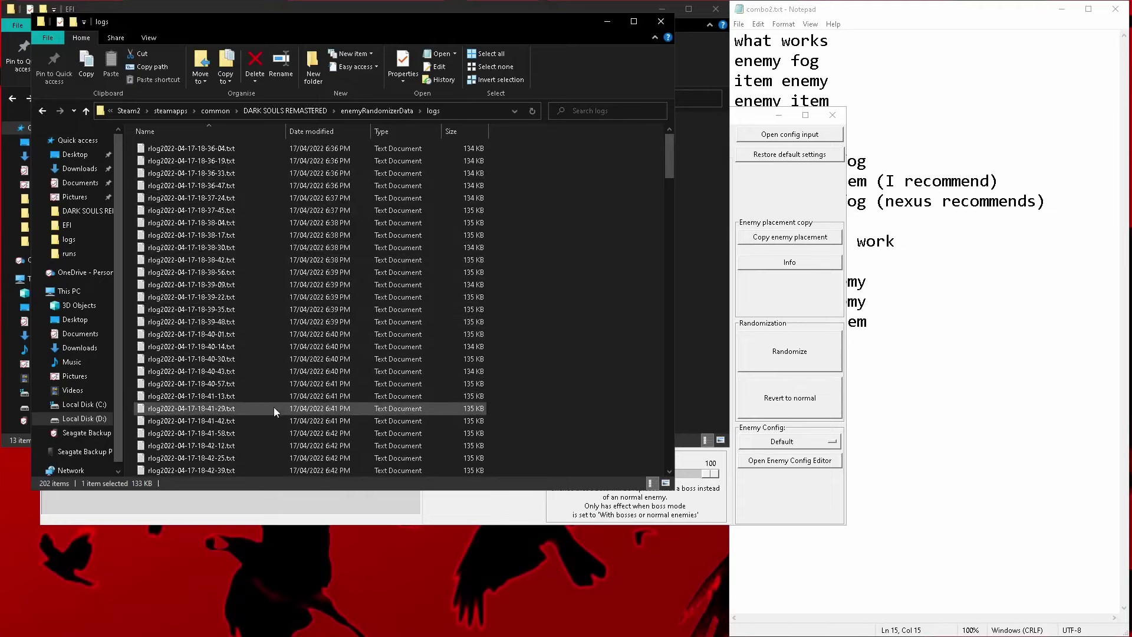
left_click(697, 309)
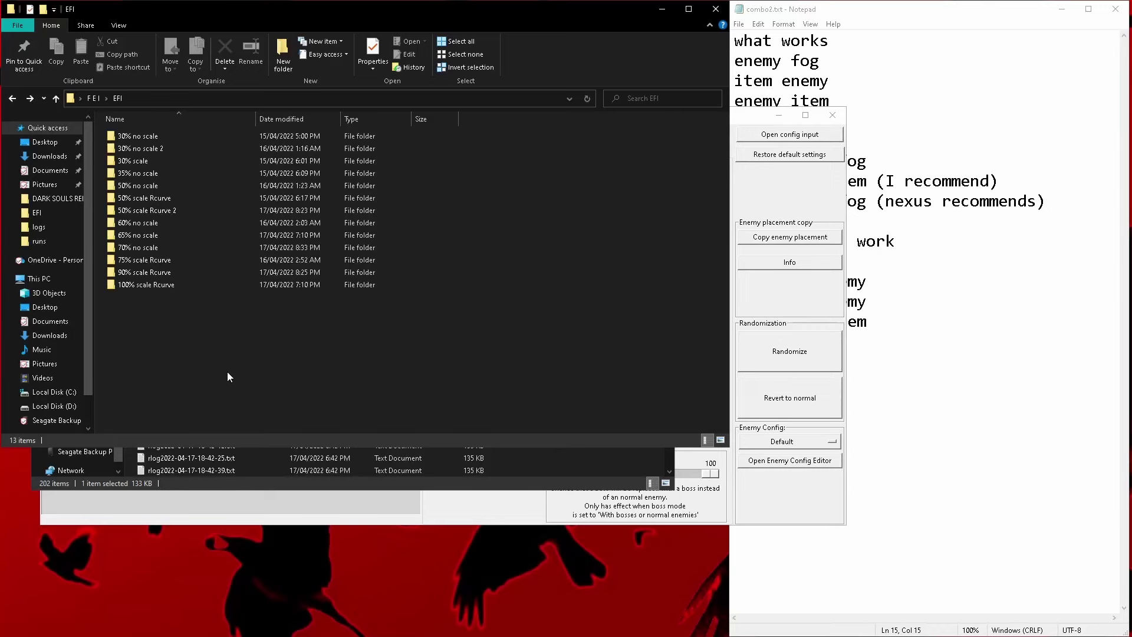
left_click(797, 197)
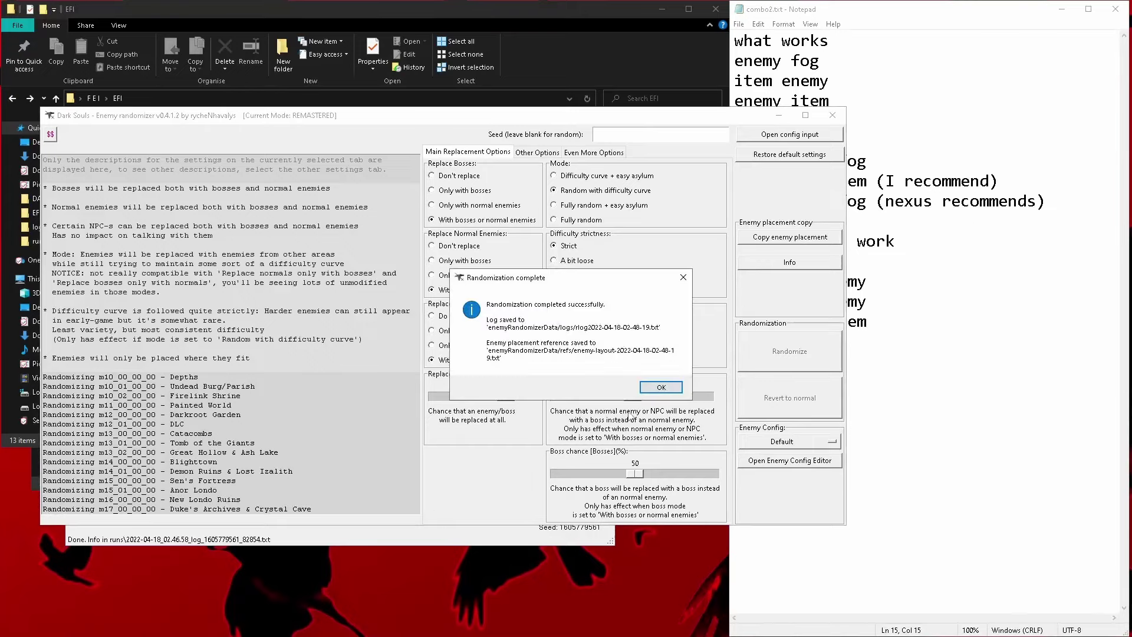
left_click(659, 387)
left_click(479, 544)
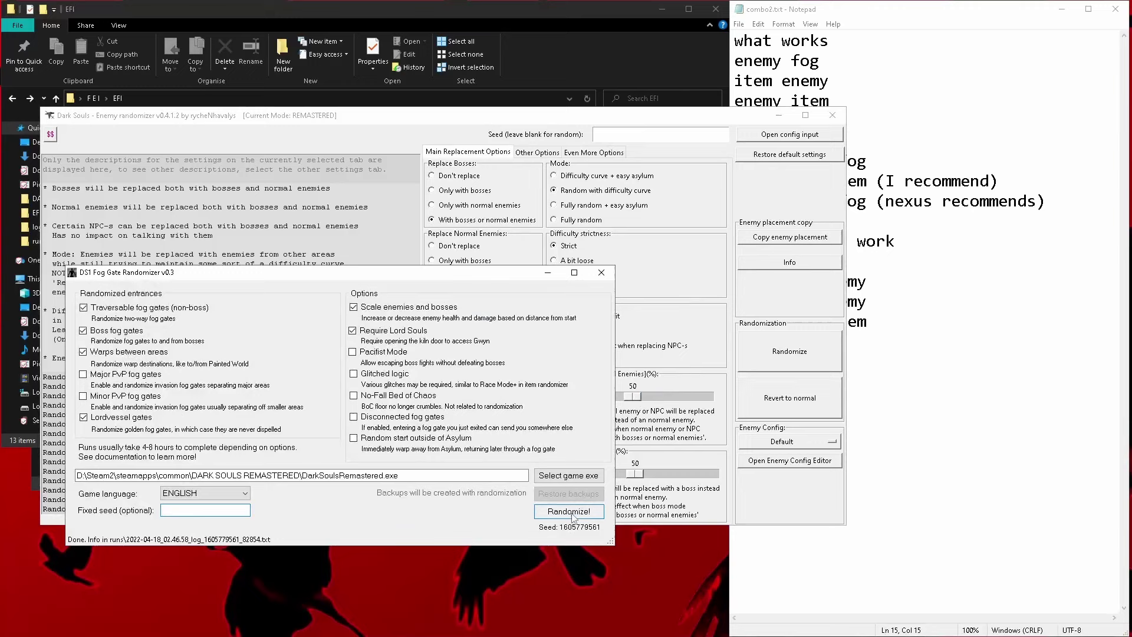
left_click(577, 512)
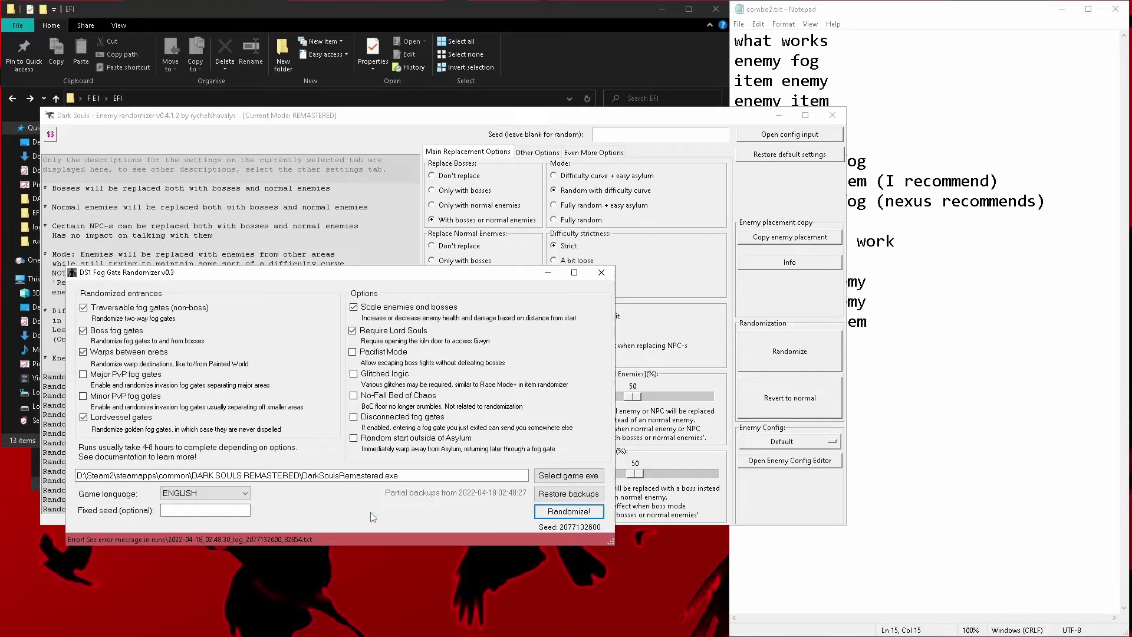
left_click(756, 297)
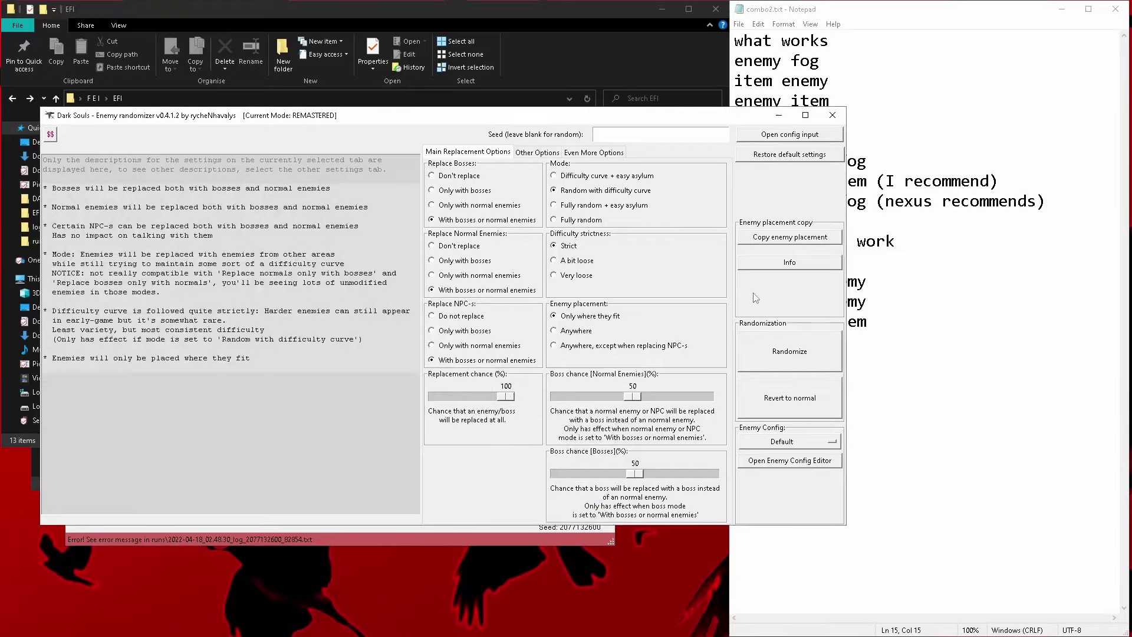
left_click(784, 356)
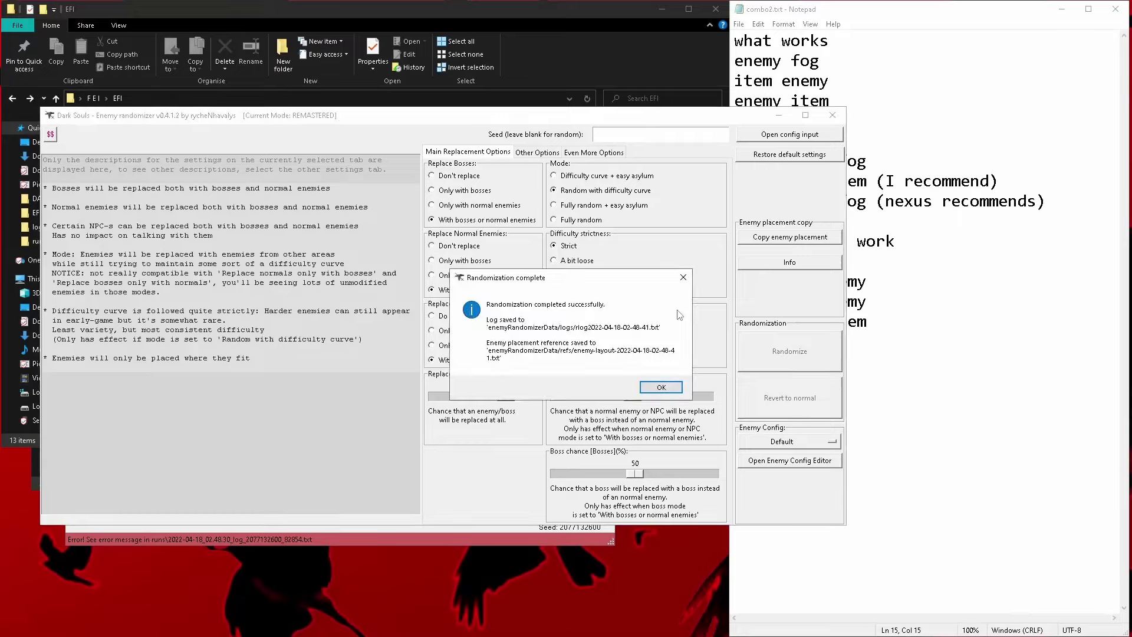
left_click(655, 384)
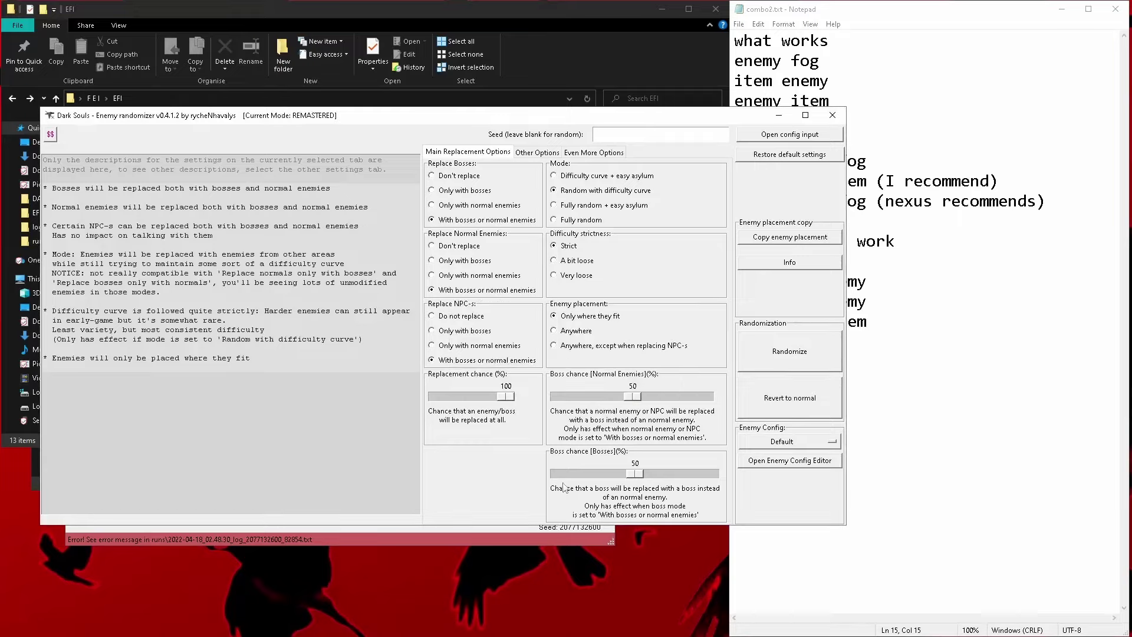
left_click(494, 541)
left_click(568, 511)
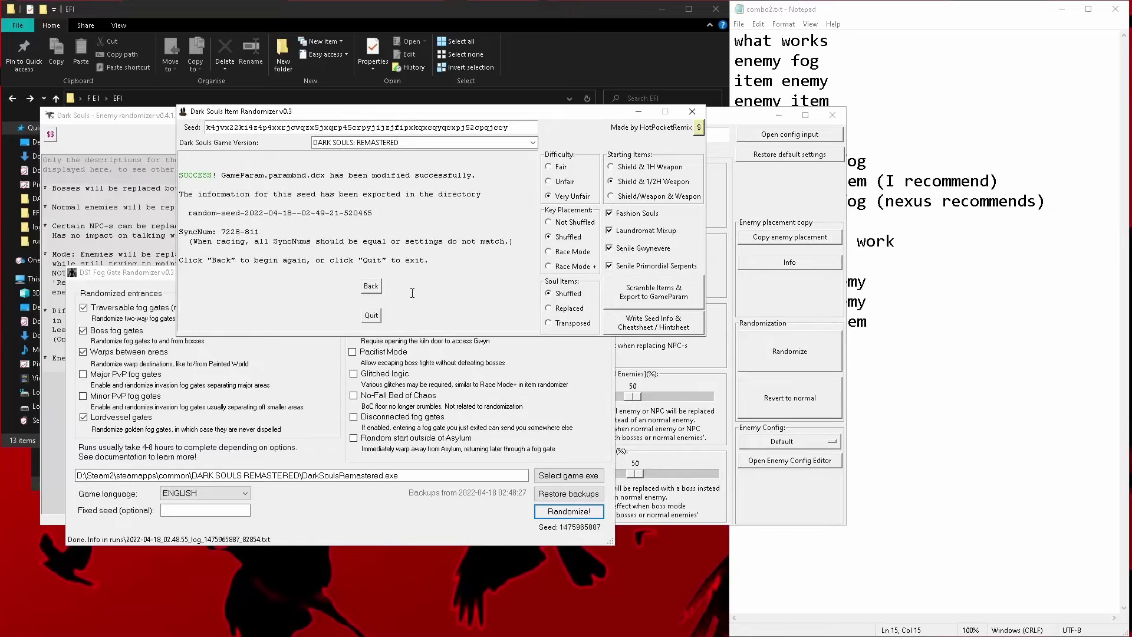
Quit the Item Randomizer after the successful export to GameParam
left_click(372, 316)
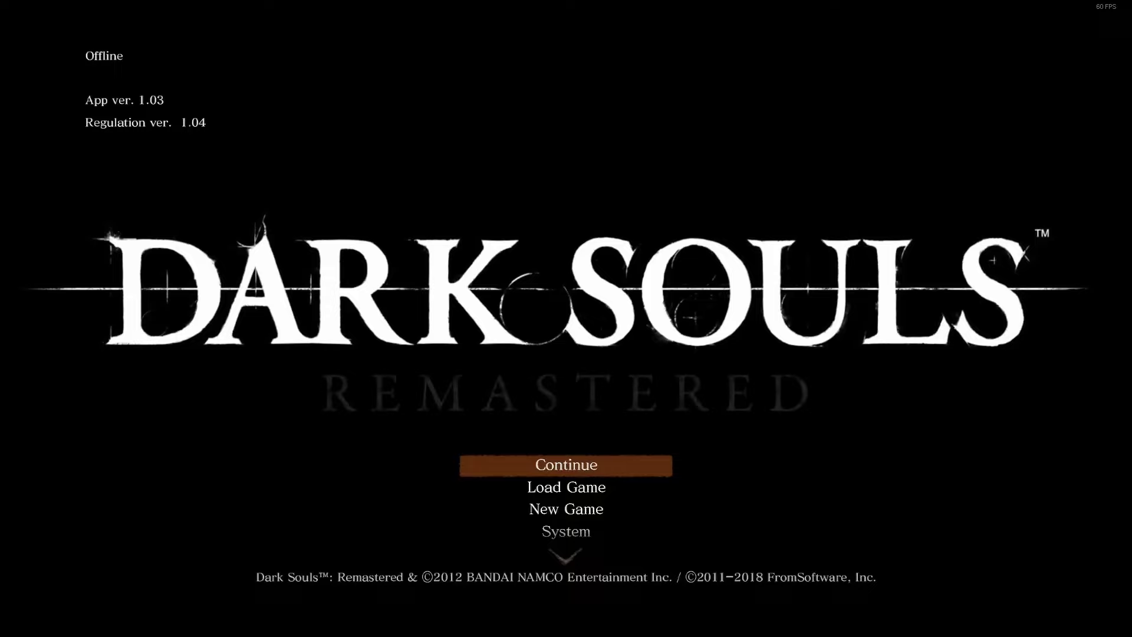
Start a new game and name the character 'jhgjg'
key("Down")
key("Down")
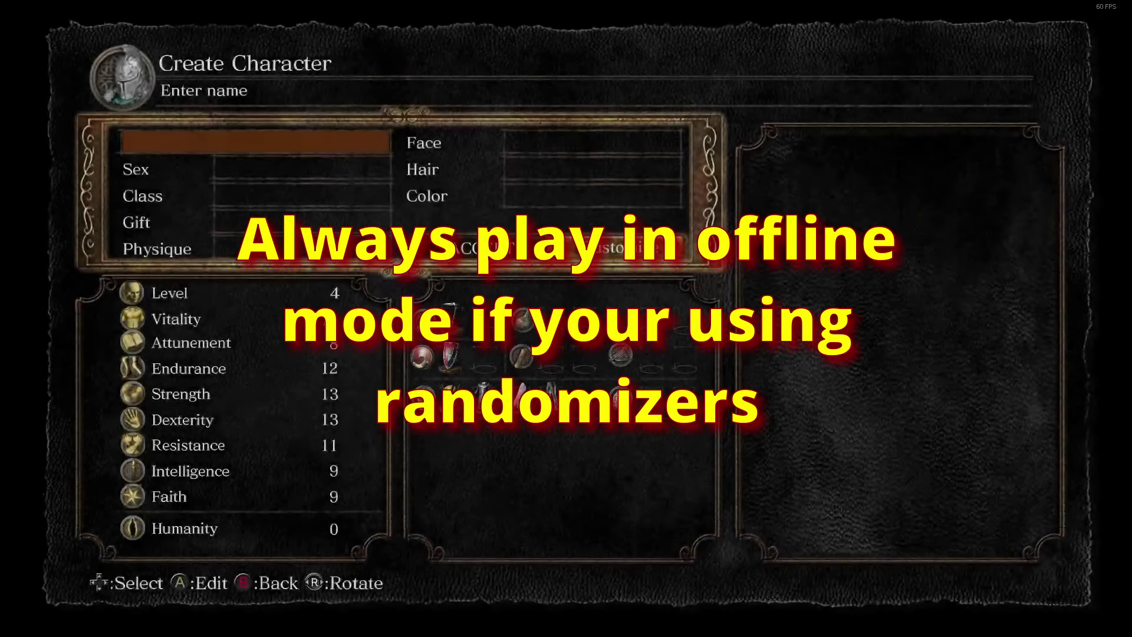
key("Return")
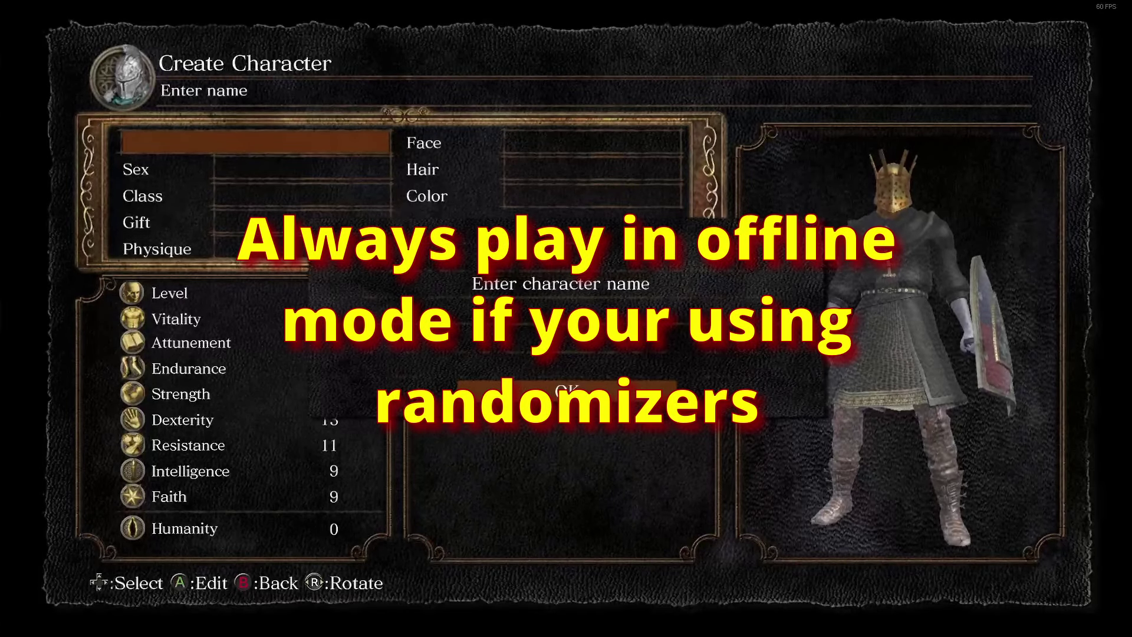
key("Return")
type("jhgjg")
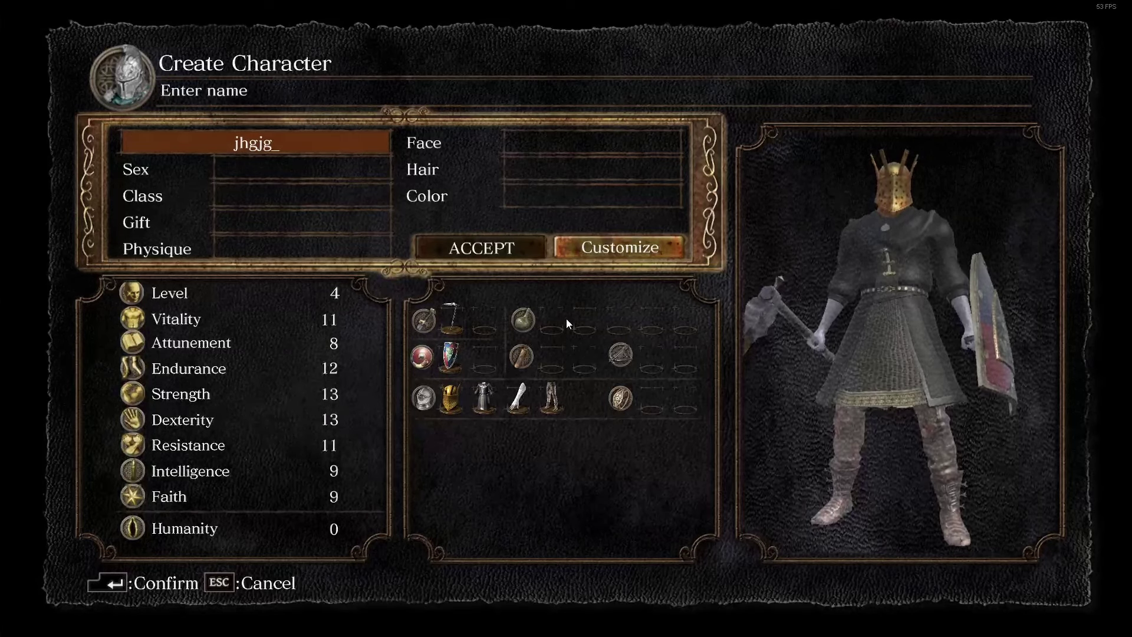
key("Return")
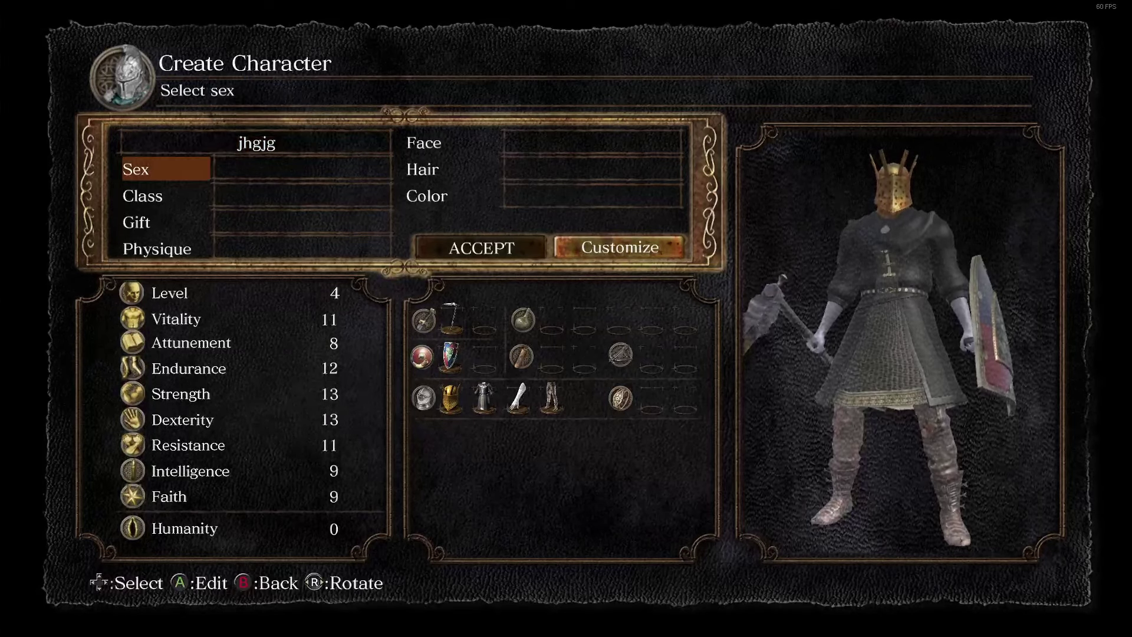
Make the character male and choose the Pyromancer class
key("Return")
key("Return")
key("Return")
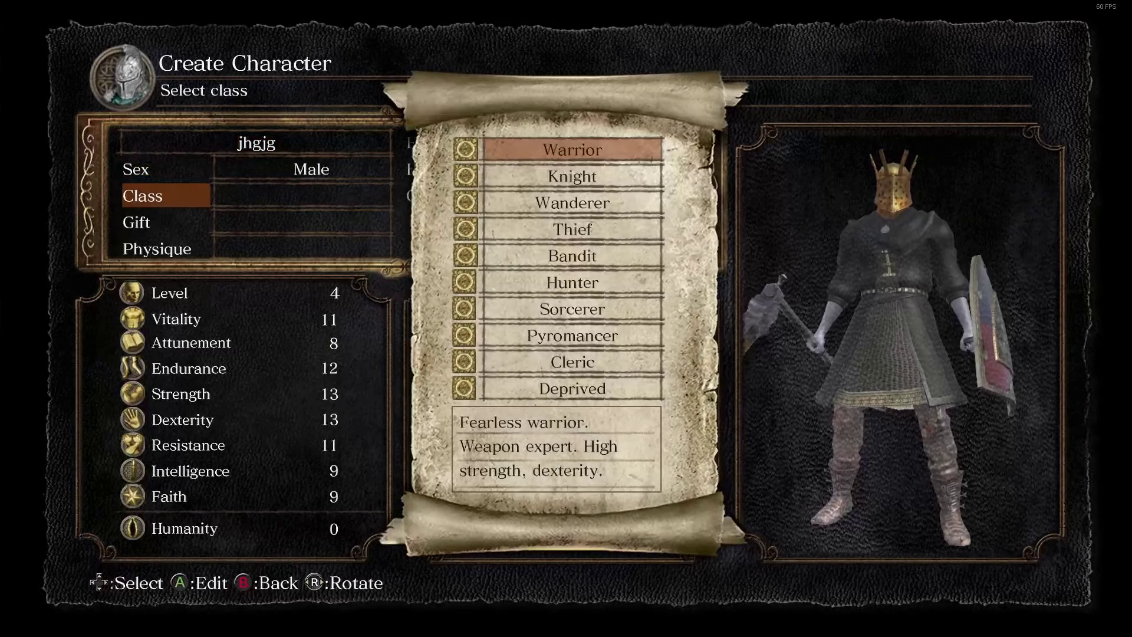
key("Down")
key("Down")
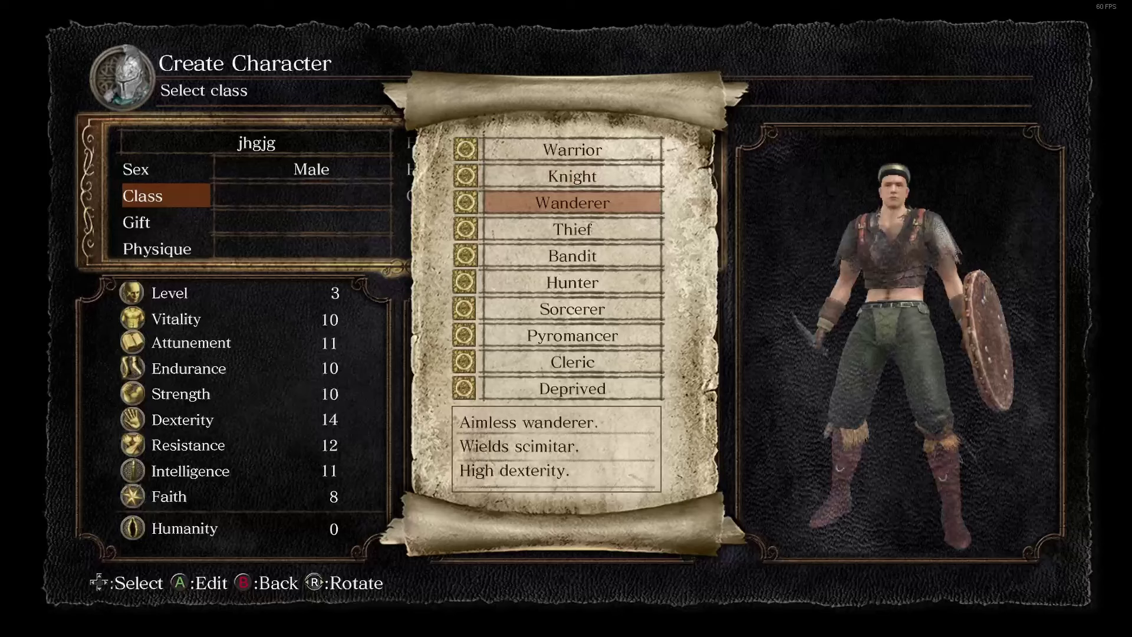
key("Down")
key("Down")
key("Down")
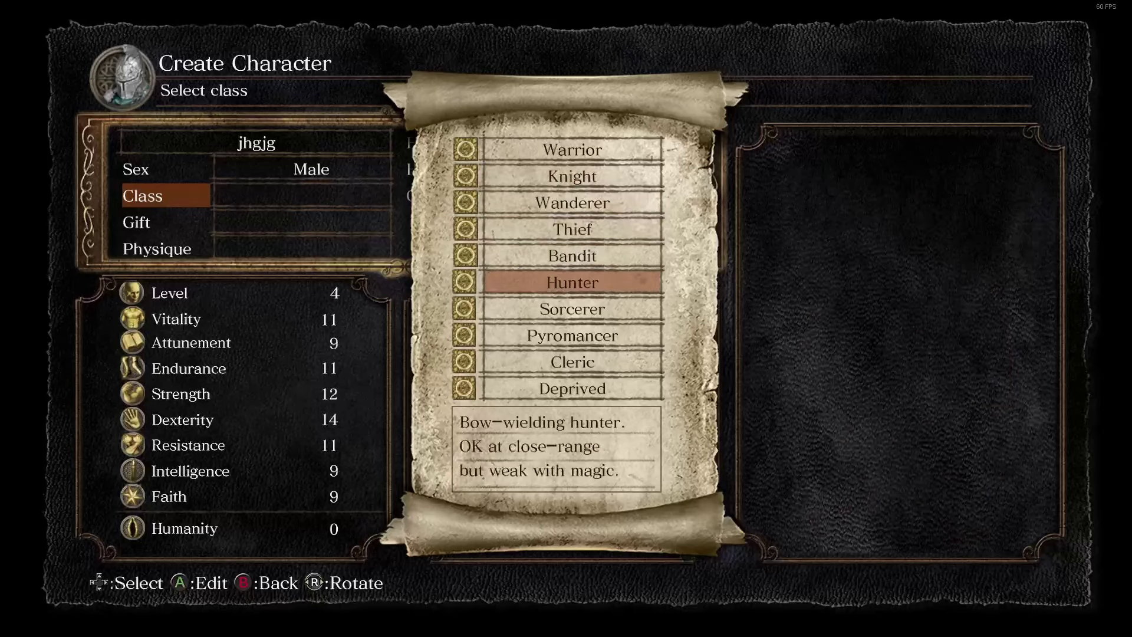
key("Down")
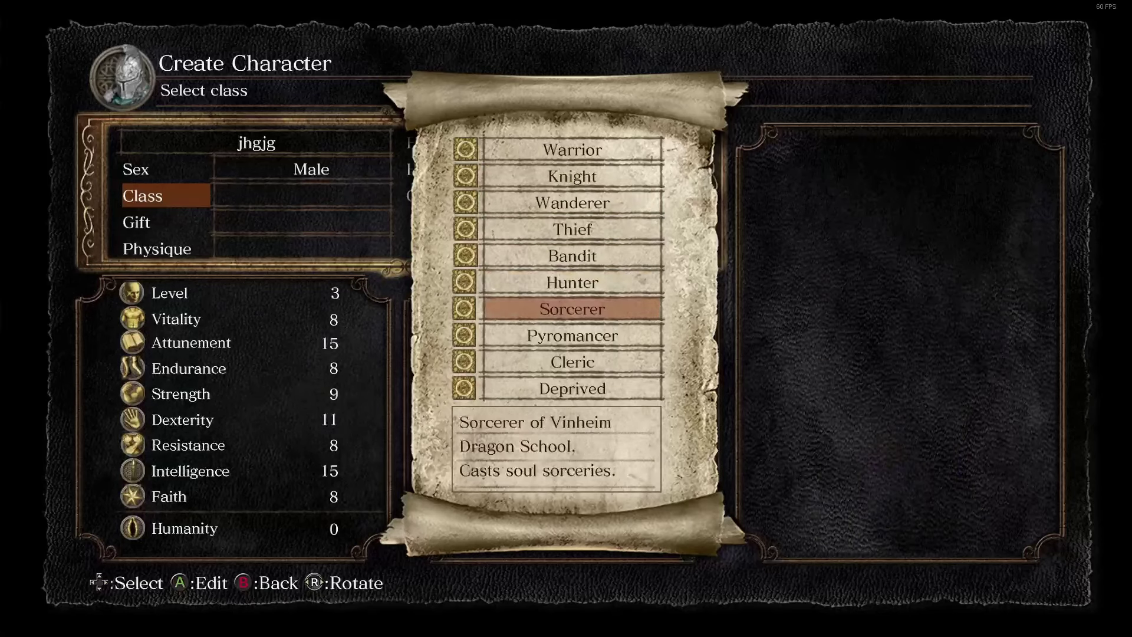
key("Down")
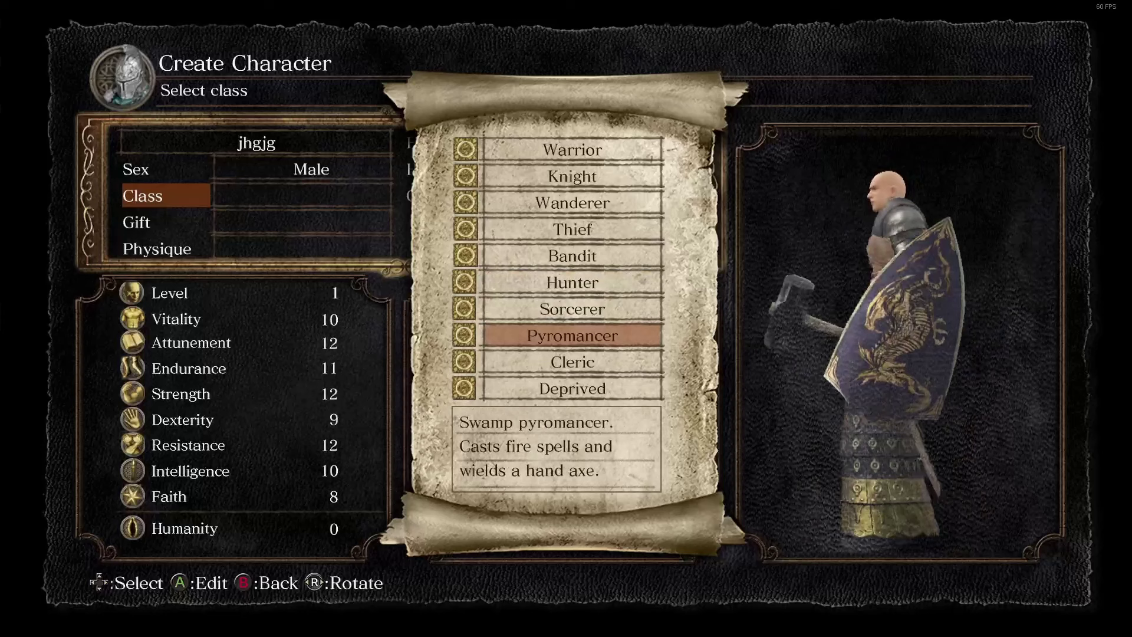
key("Down")
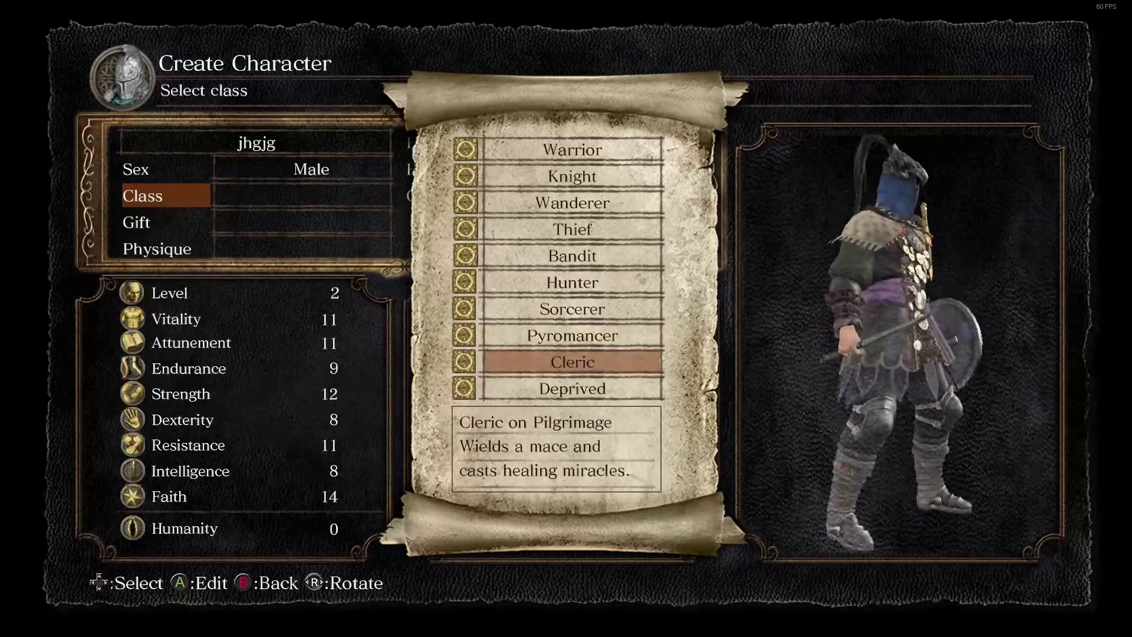
key("Up")
key("Return")
Pick Black Firebomb as the gift and Average physique
key("Return")
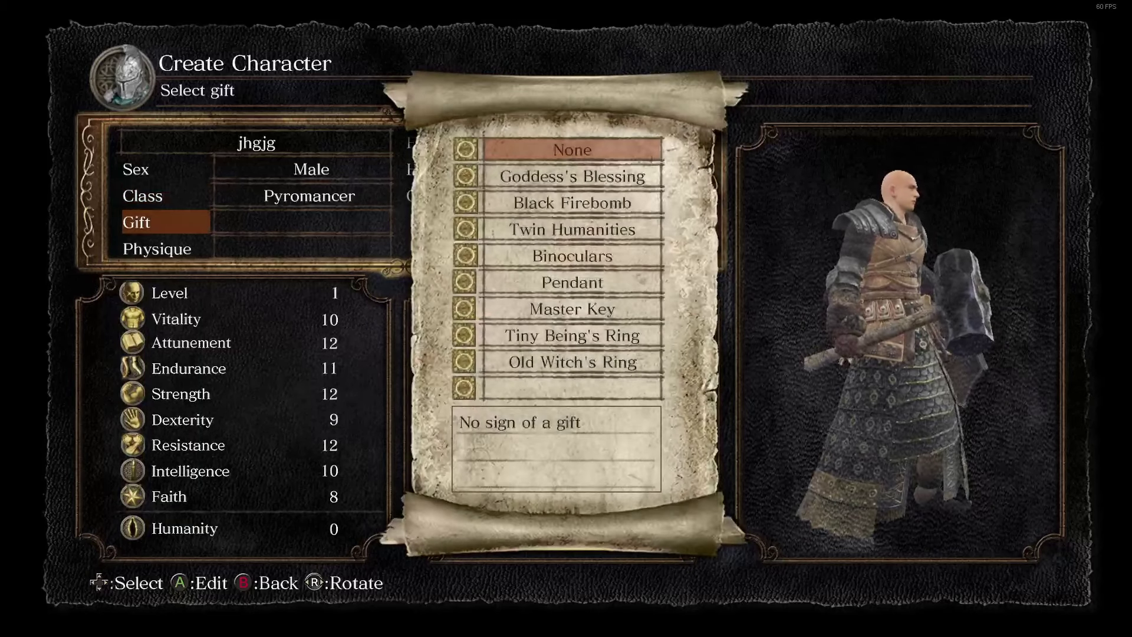
key("Down")
key("Down")
key("Return")
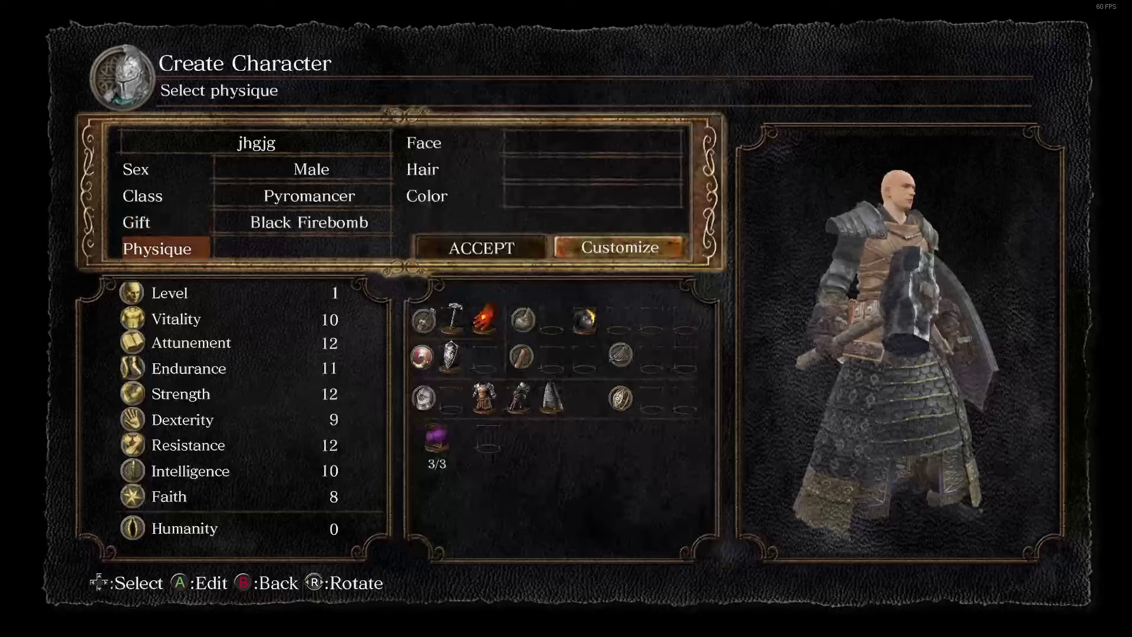
key("Return")
key("Return")
key("Return")
key("Return")
key("Return")
key("Return")
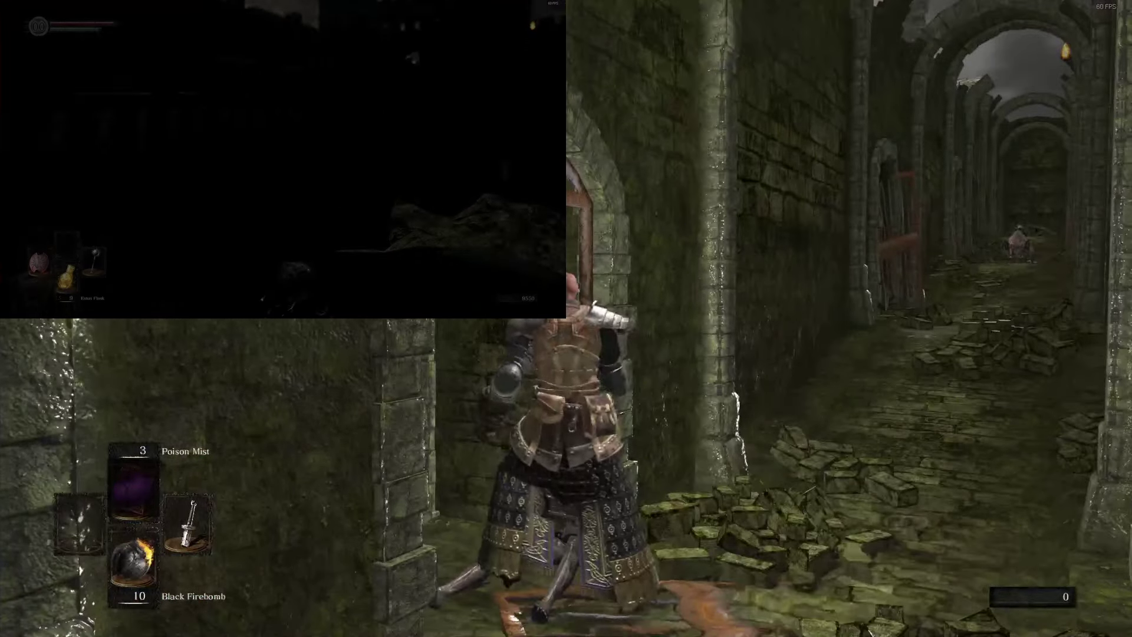
Equip the Dragon Crest Shield in the left hand
key("Escape")
key("Return")
key("Return")
key("Down")
key("Return")
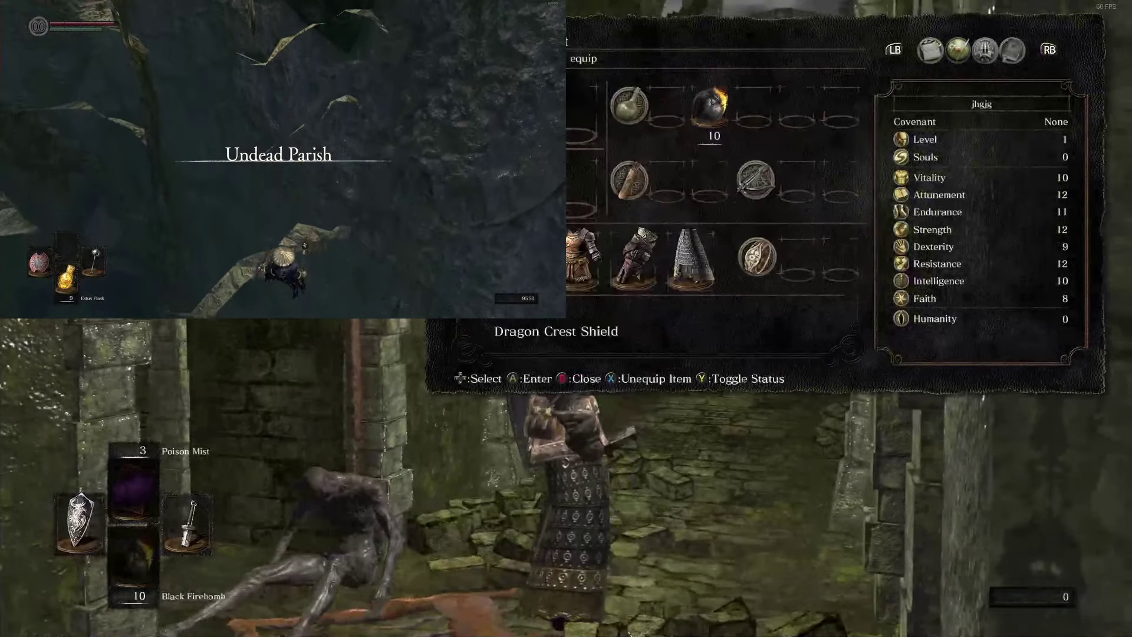
key("Escape")
key("Escape")
Run down the mossy corridor and loot the Hammer of Vamos from a corpse
key("w")
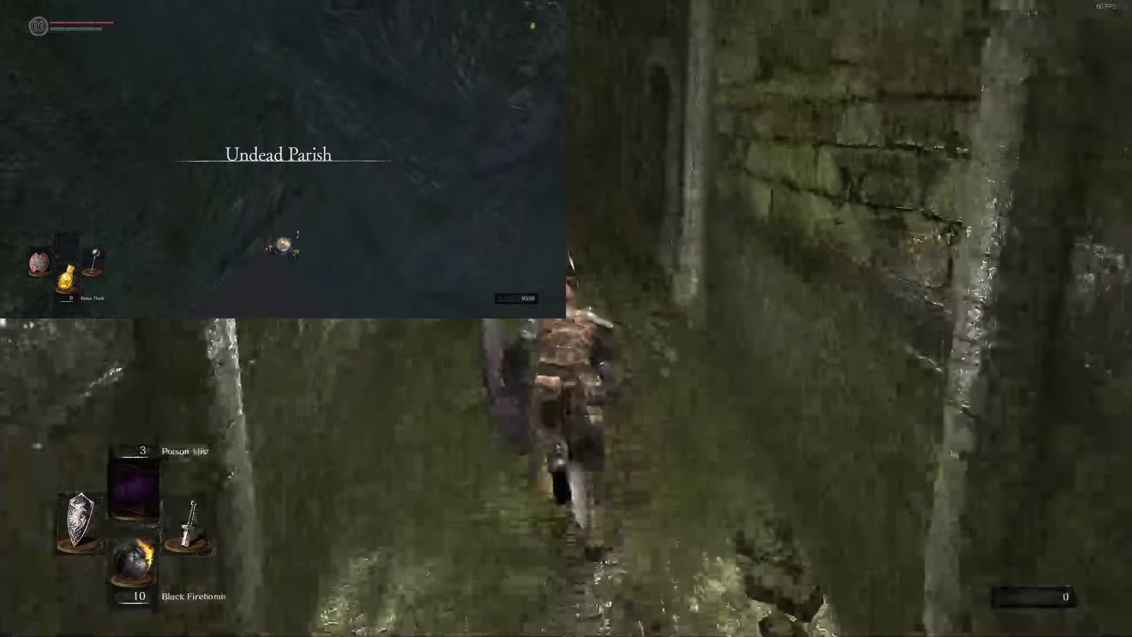
key("w")
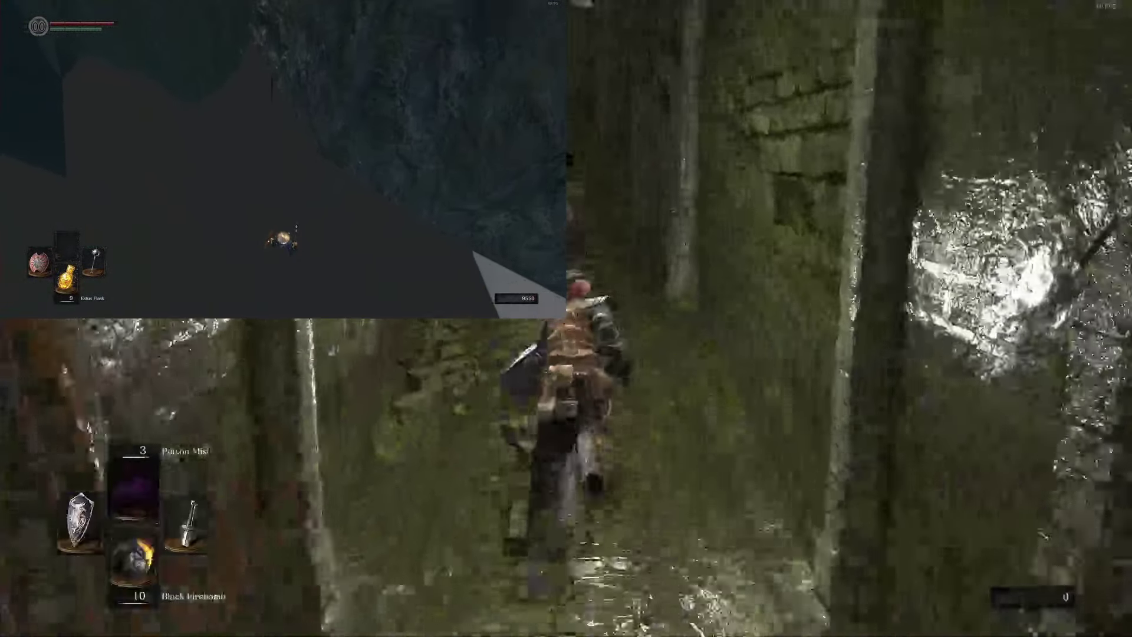
key("w")
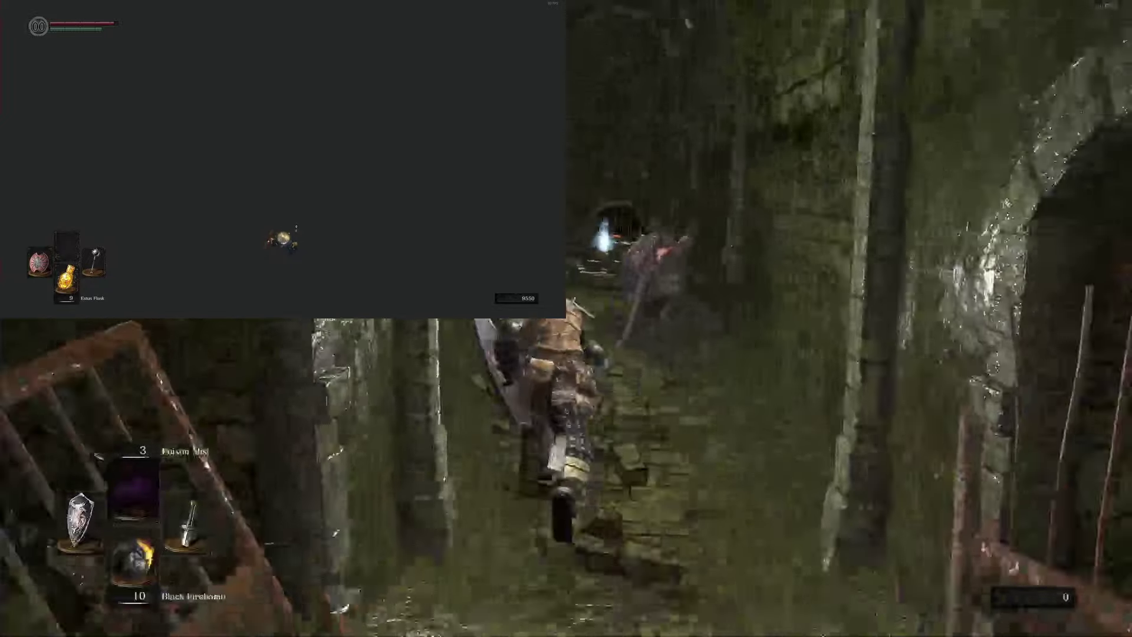
key("w")
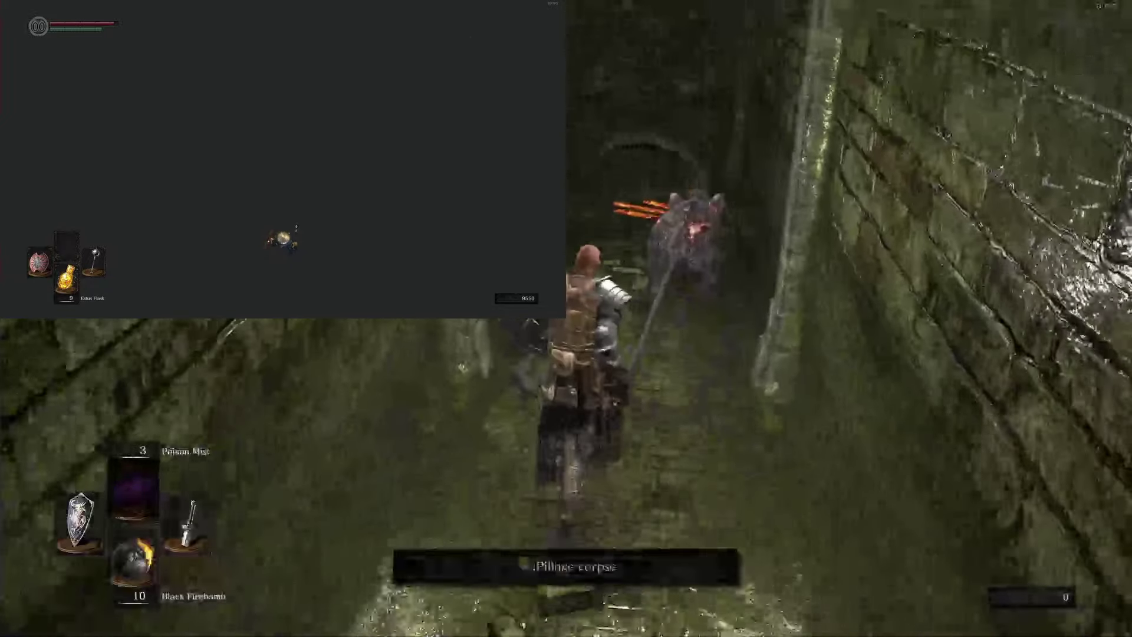
key("e")
Equip the Hammer of Vamos as the weapon, dismissing the low-stat warning
key("Return")
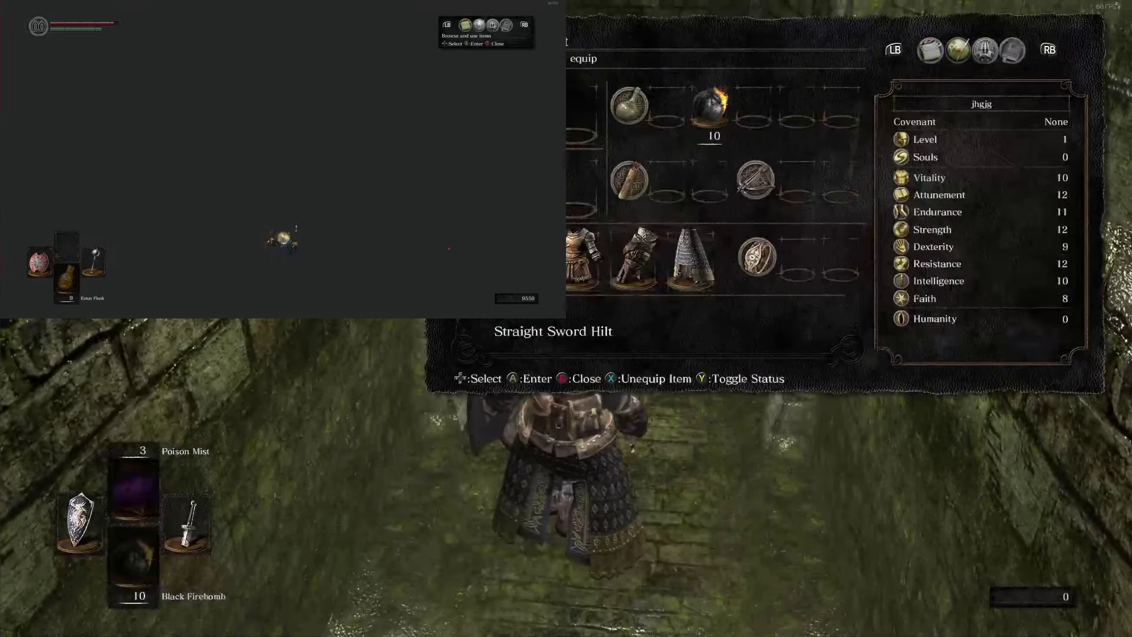
key("Return")
key("Down")
key("Return")
key("Return")
key("Escape")
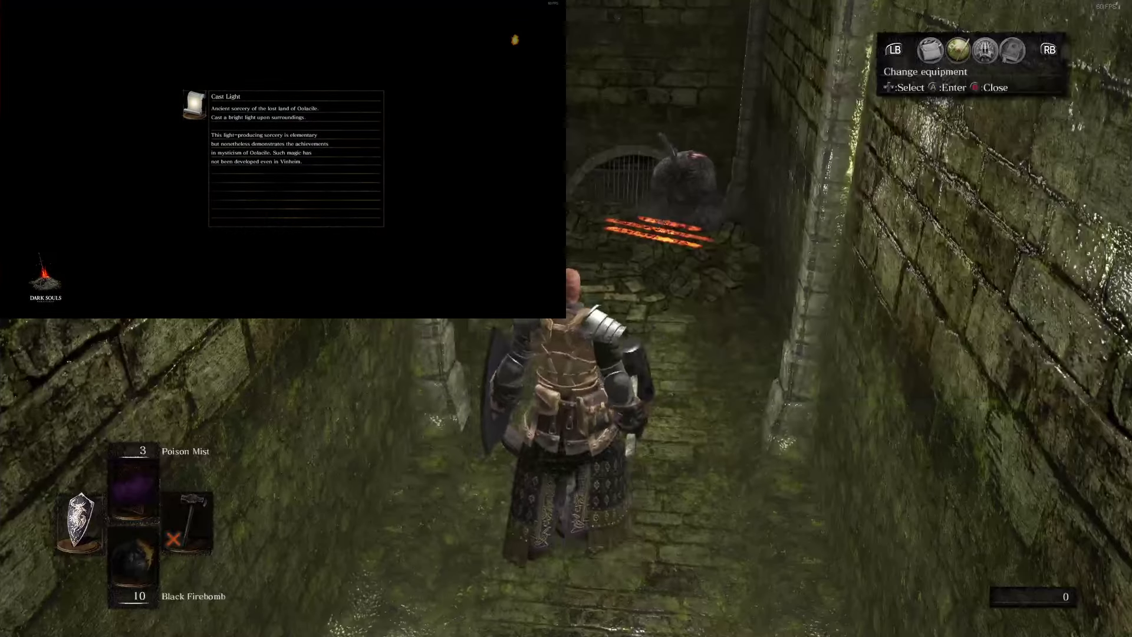
key("Escape")
Run through the archway and up the stairs, picking up the item by the wall
key("w")
key("w")
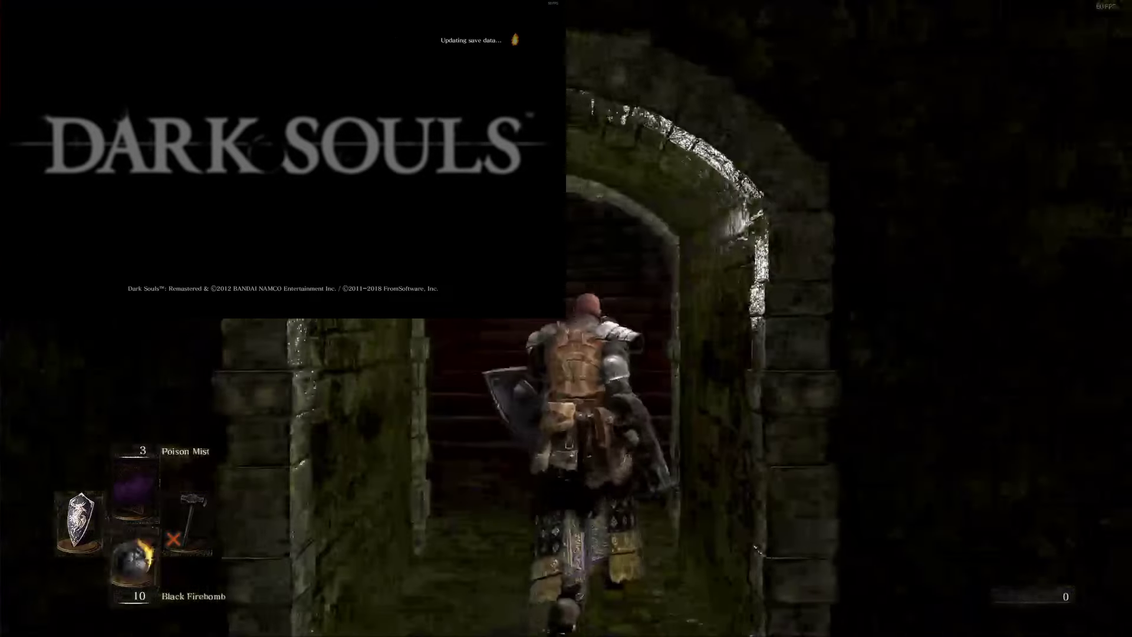
key("w")
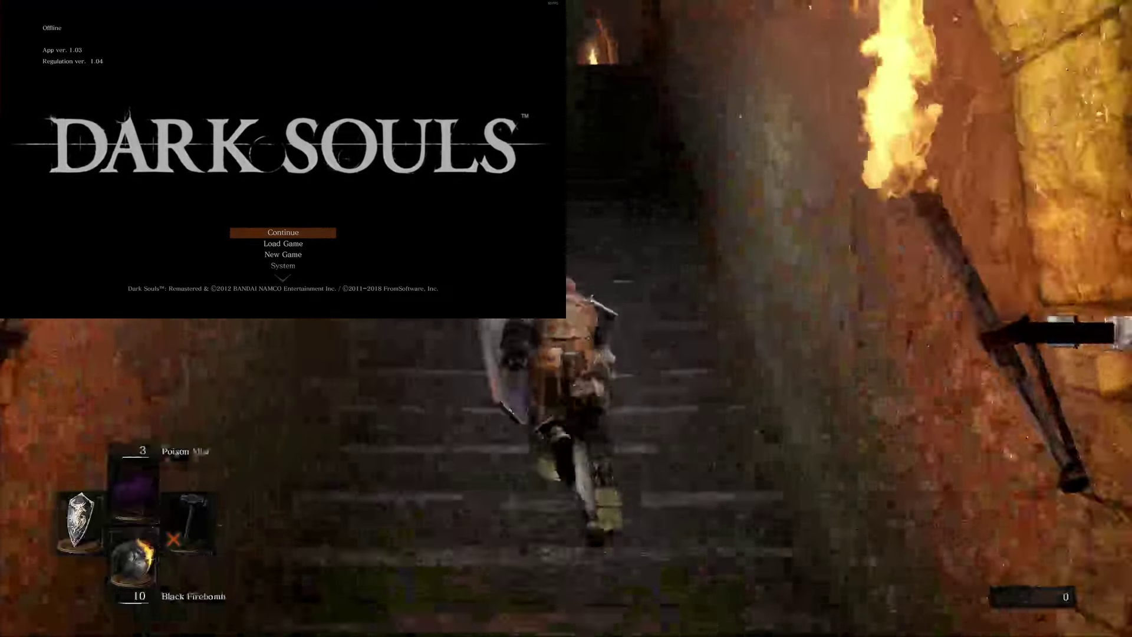
key("w")
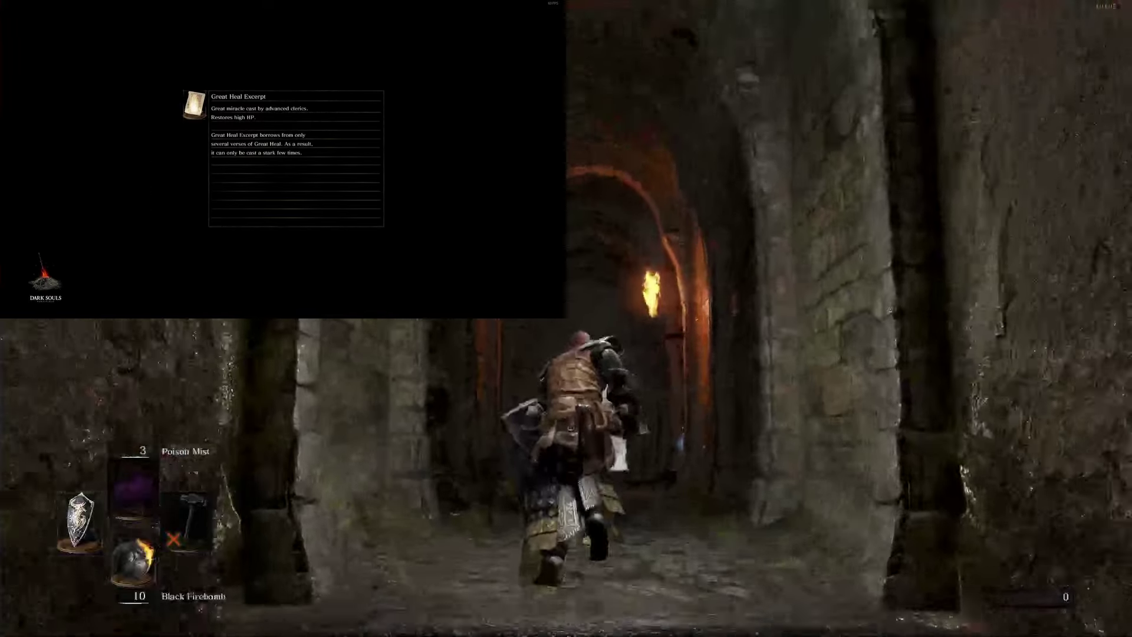
Loot the Pyromancy Flame +1 from the corpse by the bright archway
key("w")
key("e")
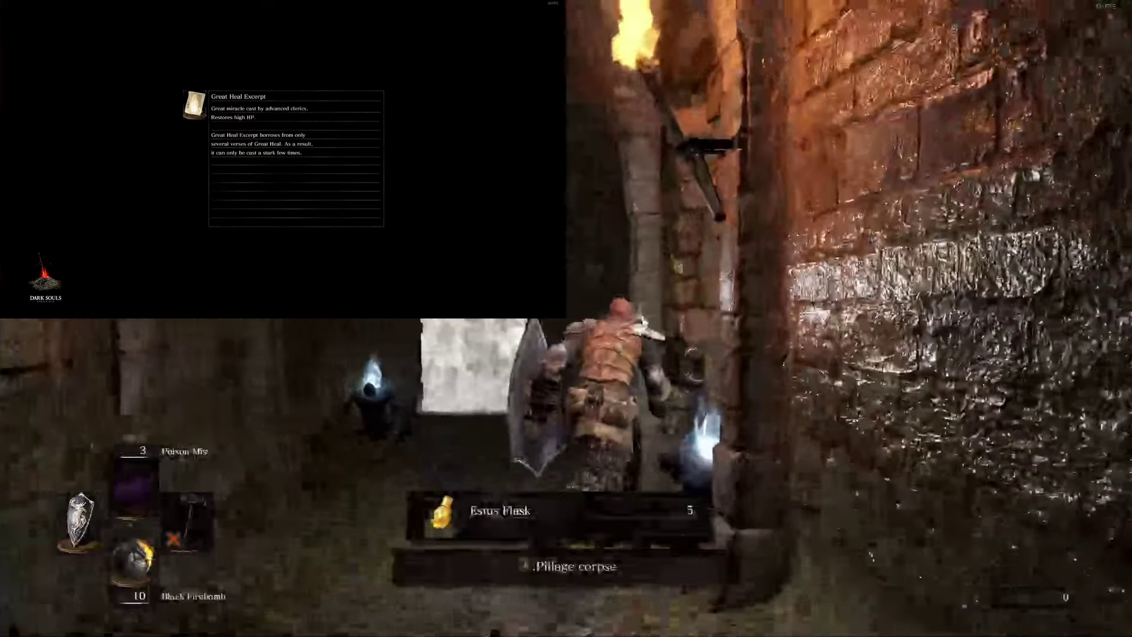
key("w")
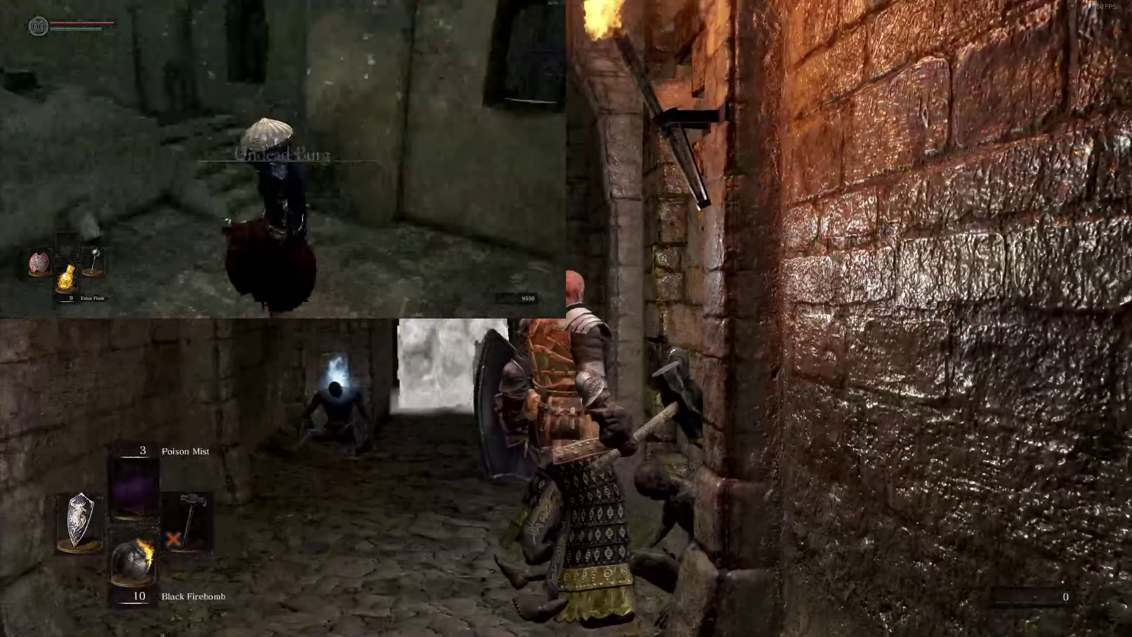
key("w")
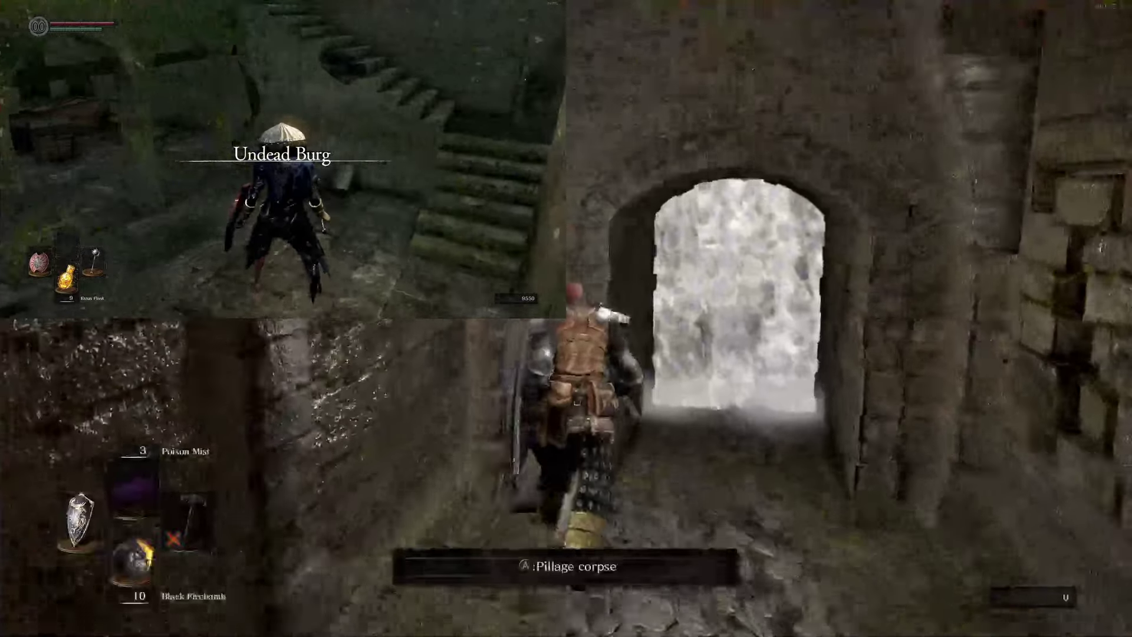
key("e")
key("e")
key("w")
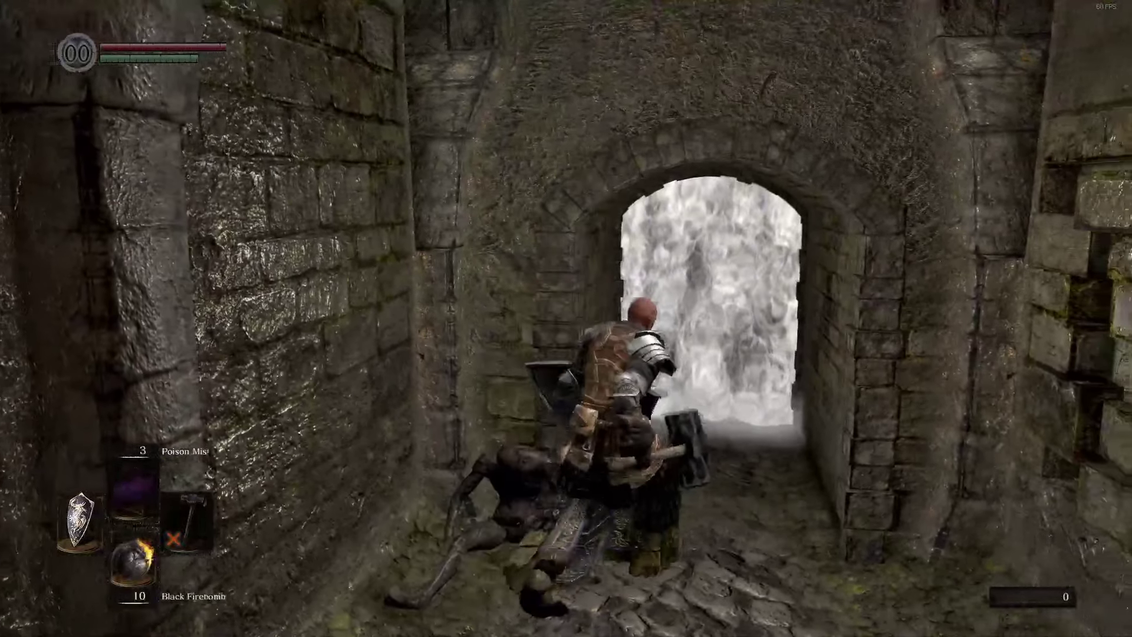
key("e")
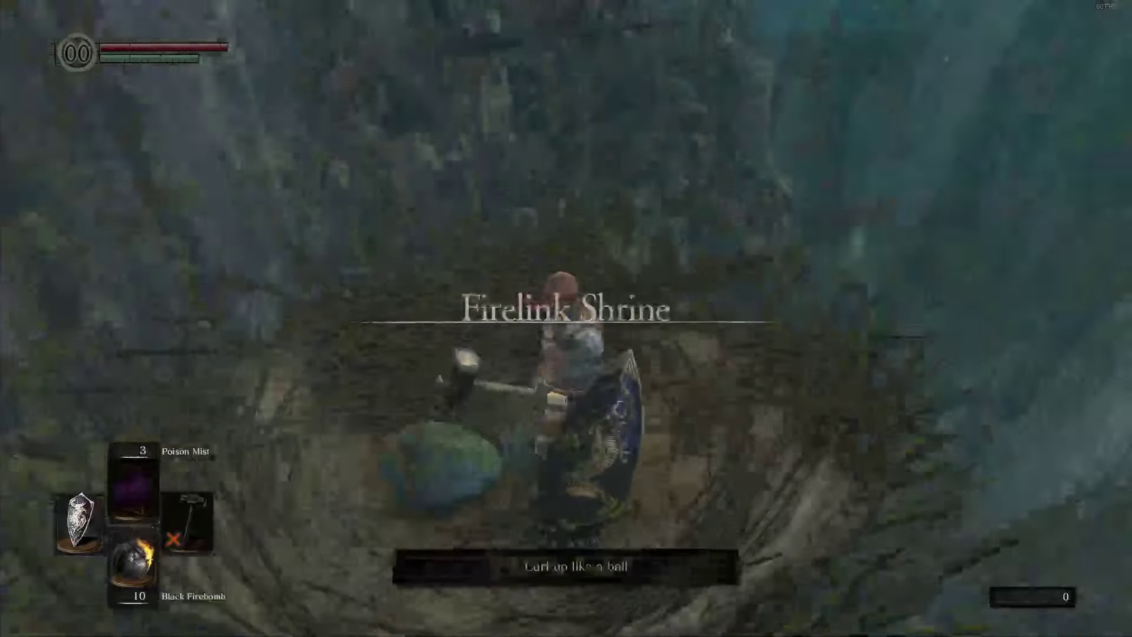
Curl up in the nest to travel, then run along the ledge and through the barred cell
key("q")
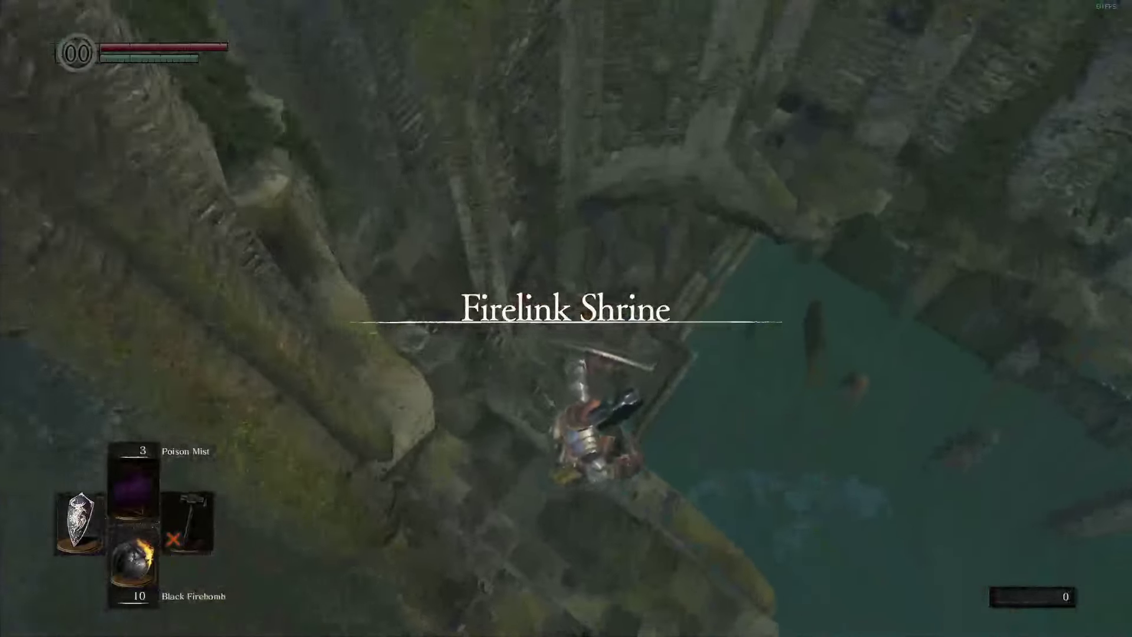
key("w")
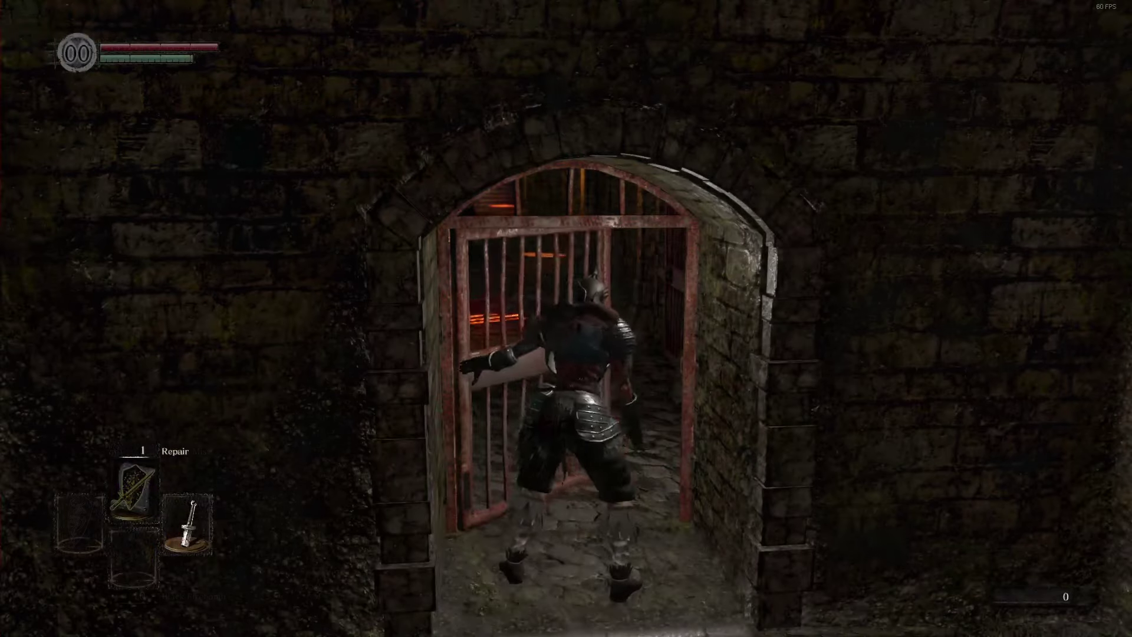
key("w")
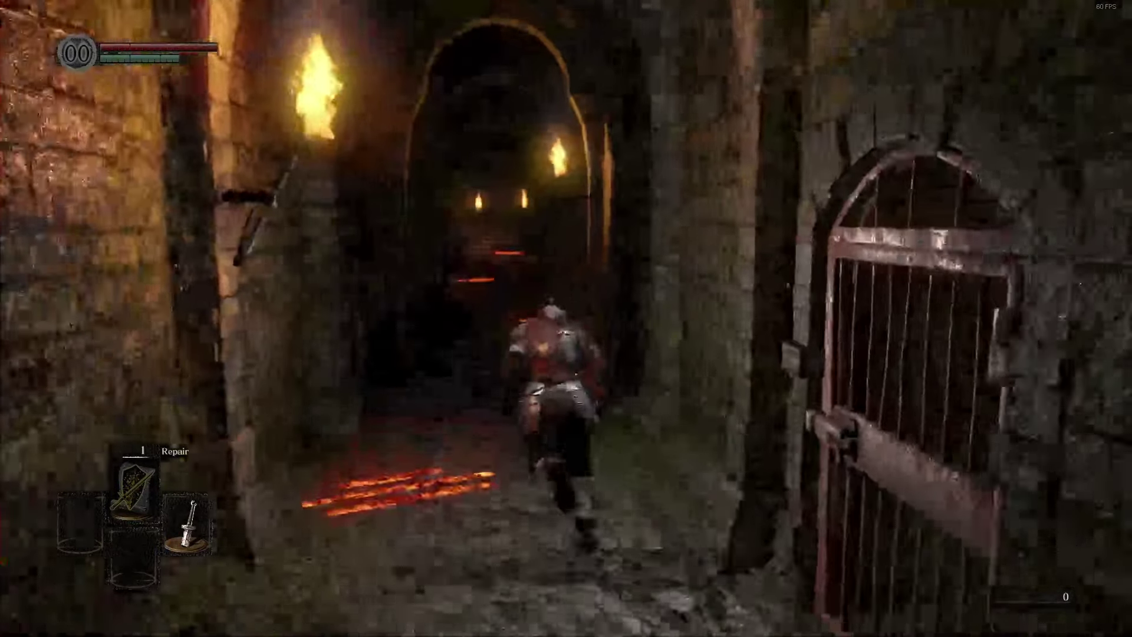
key("w")
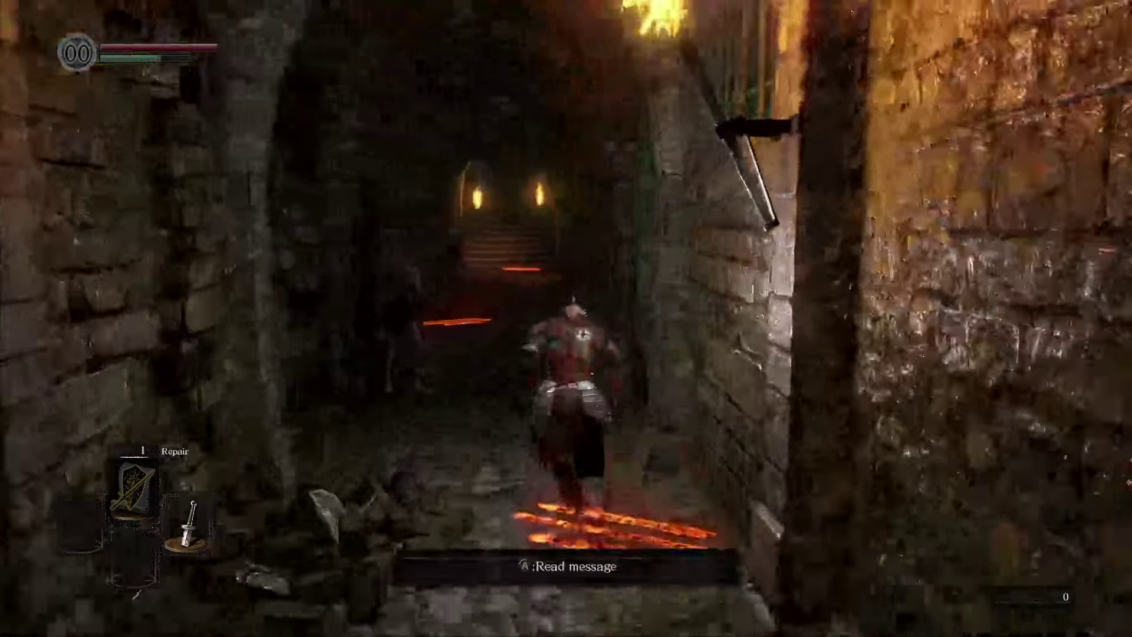
key("w")
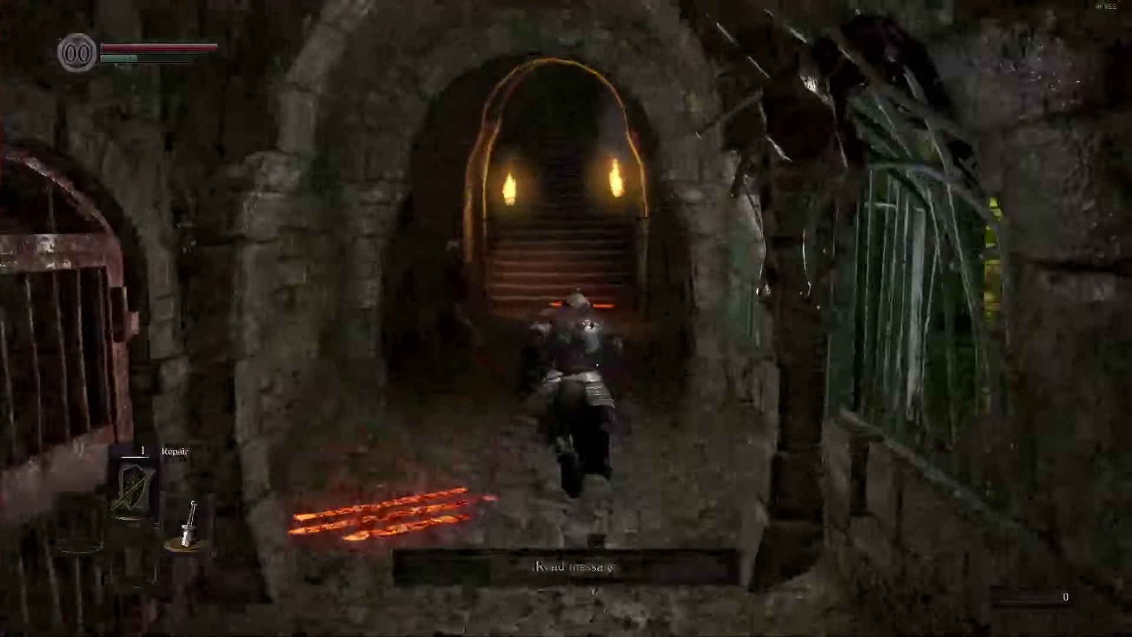
Run up the torch-lit stairs and corridors to the room with the ladder
key("w")
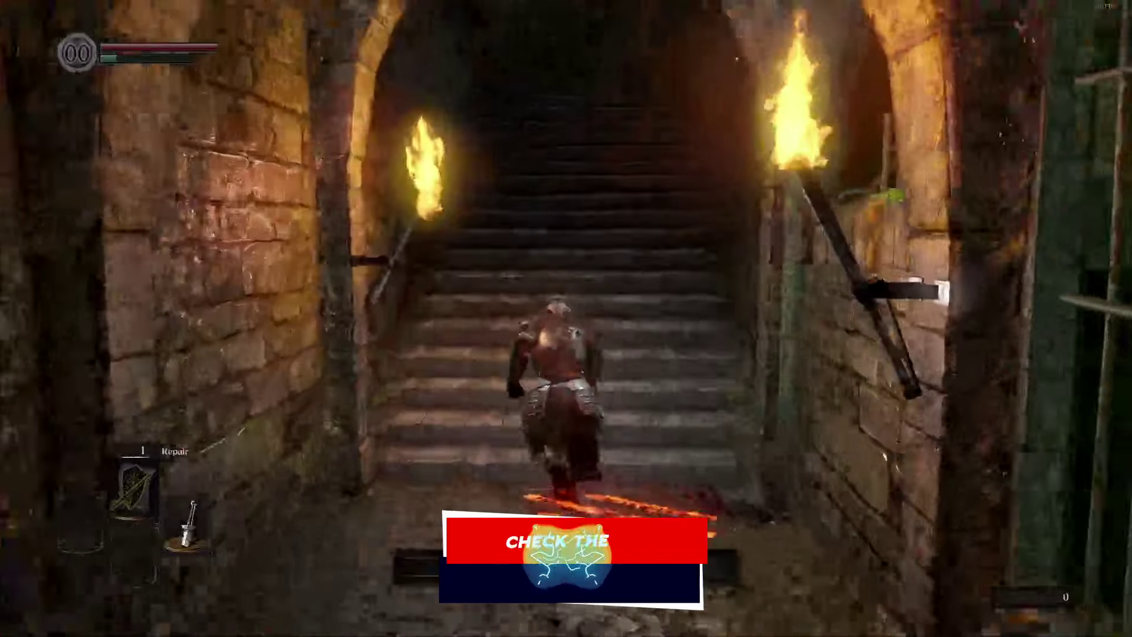
key("w")
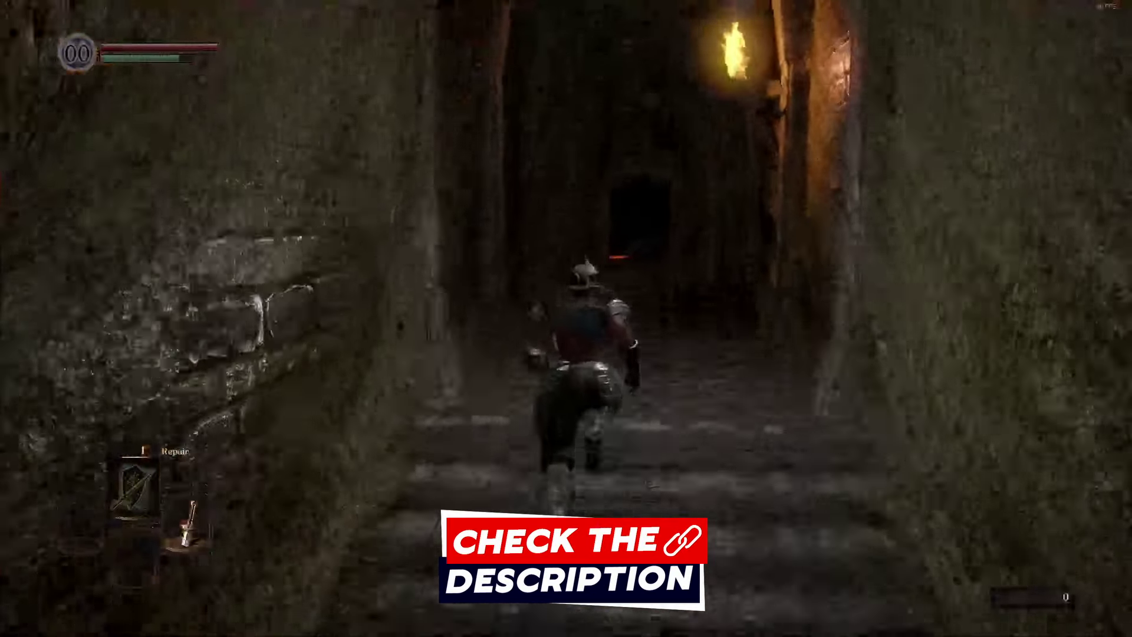
key("w")
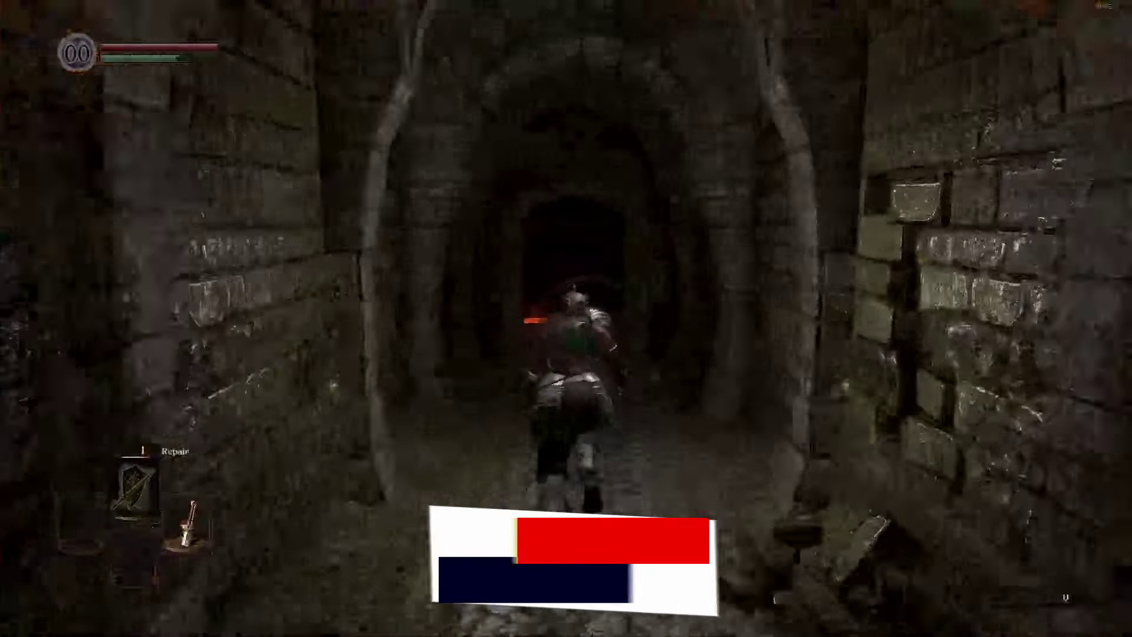
key("w")
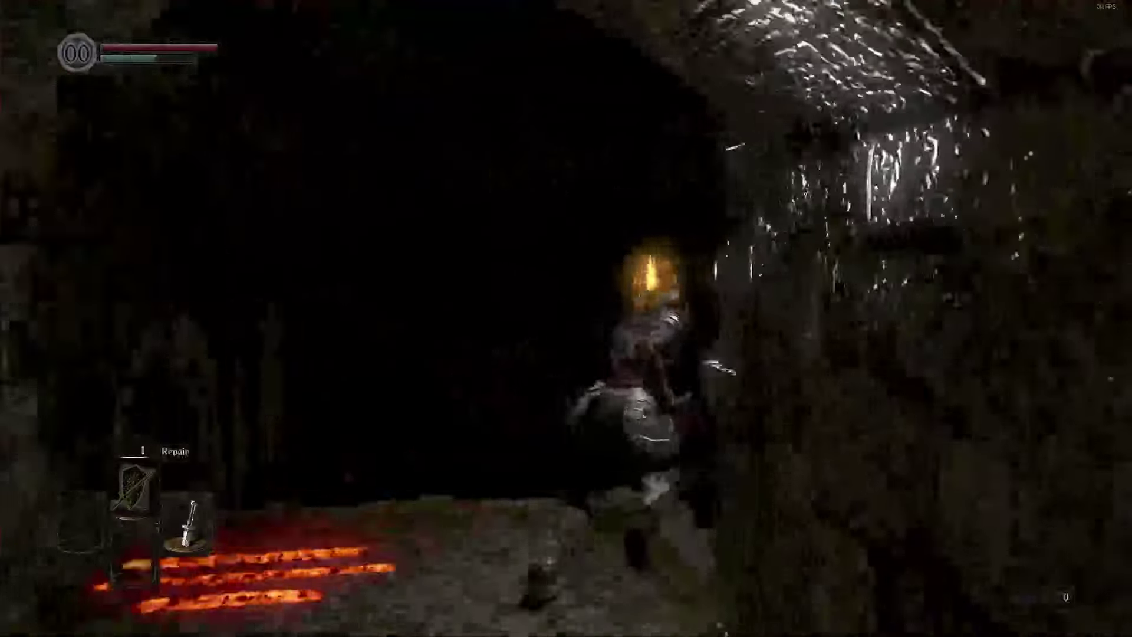
key("w")
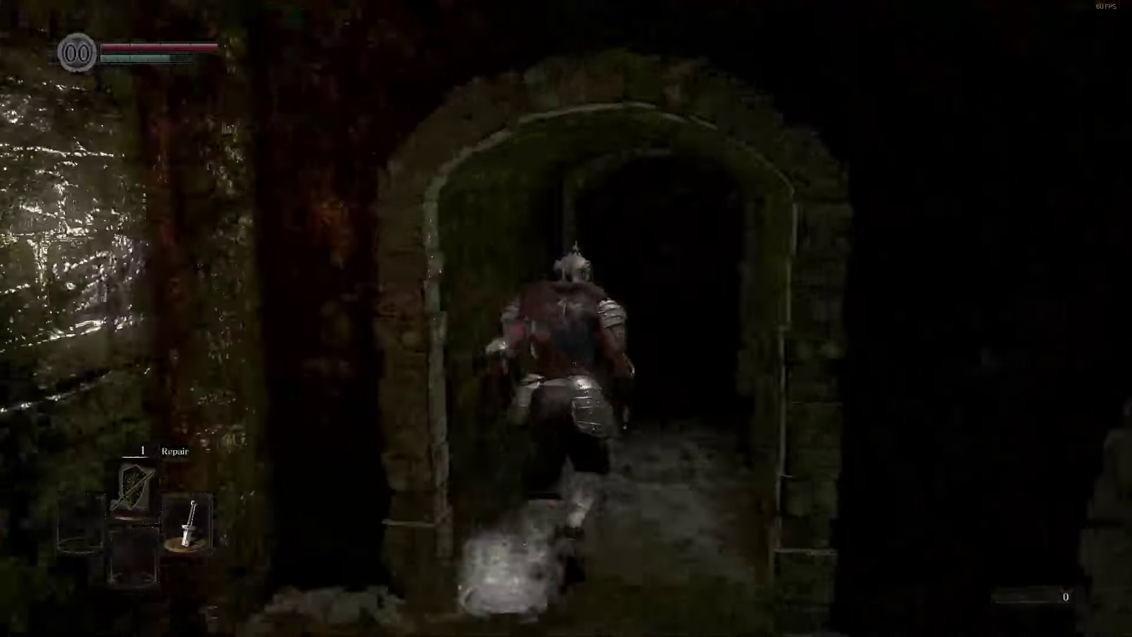
key("w")
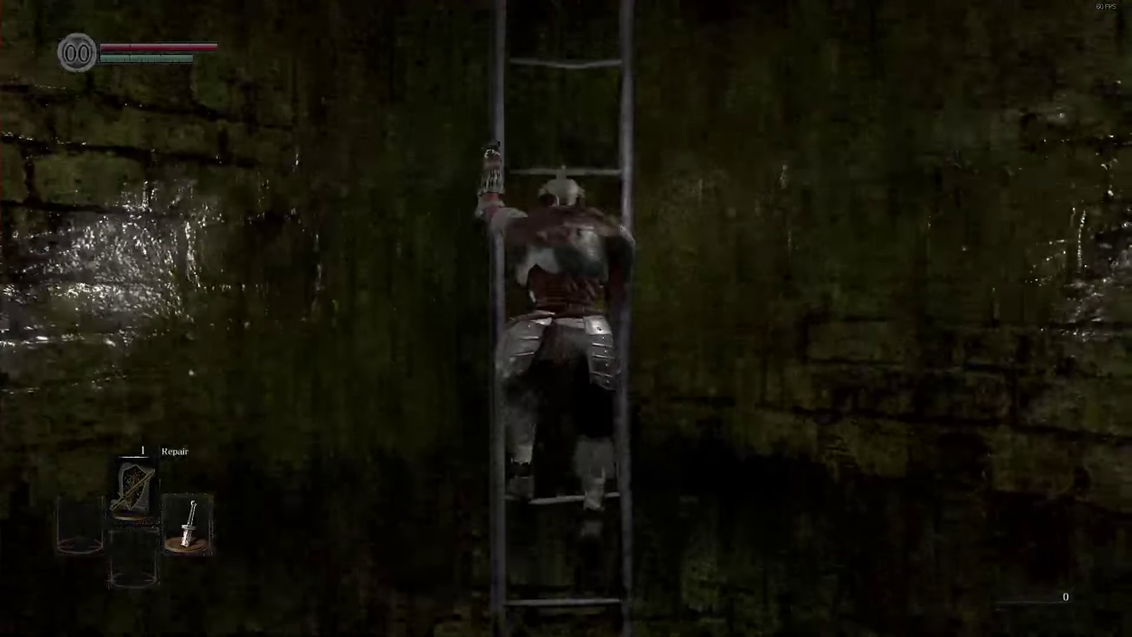
Climb off the ladder, cross the courtyard and climb the stairs to the double doors
key("w")
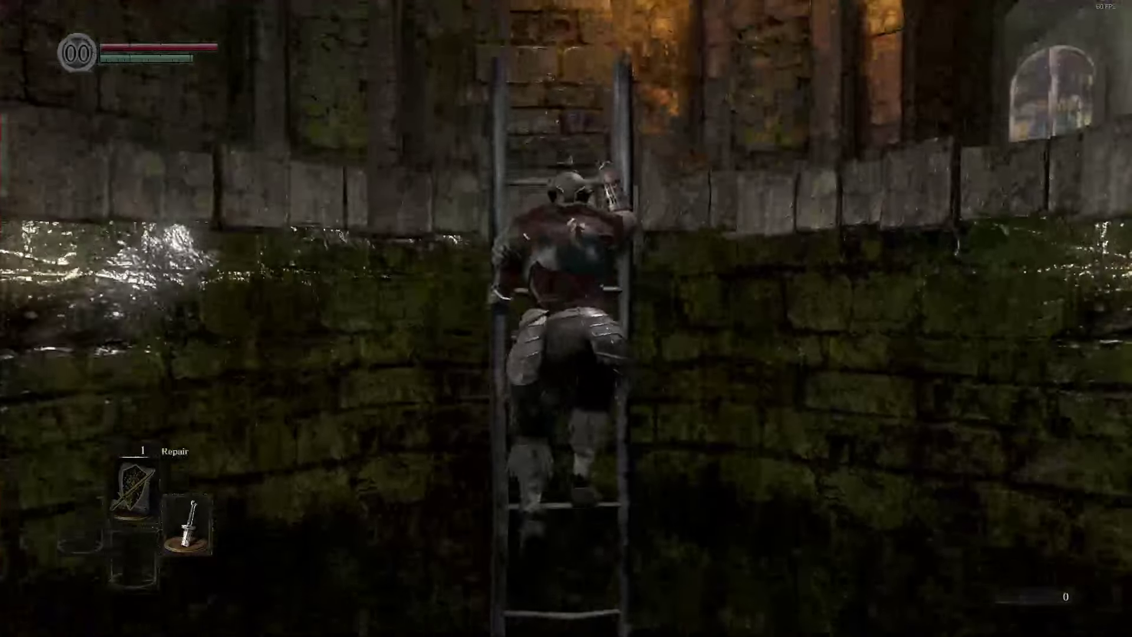
key("w")
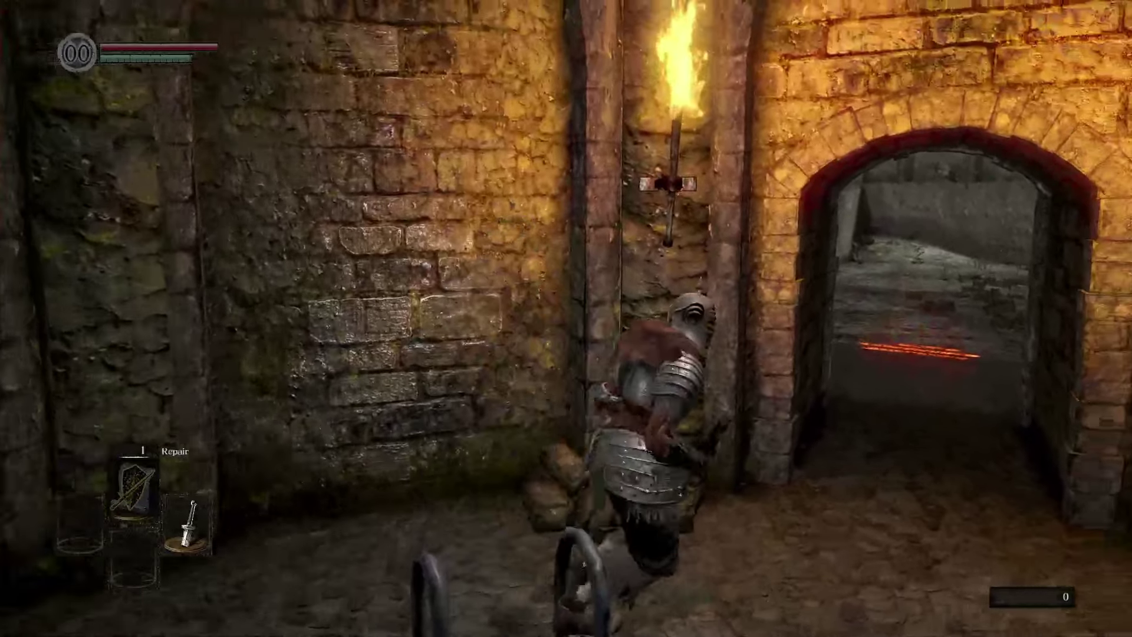
key("w")
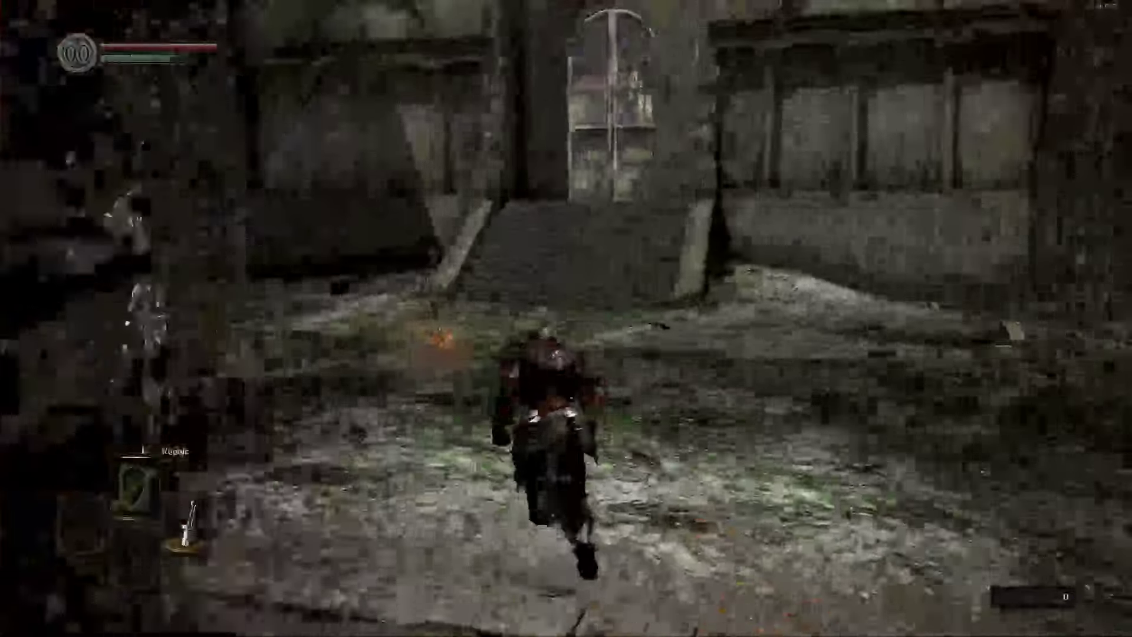
key("w")
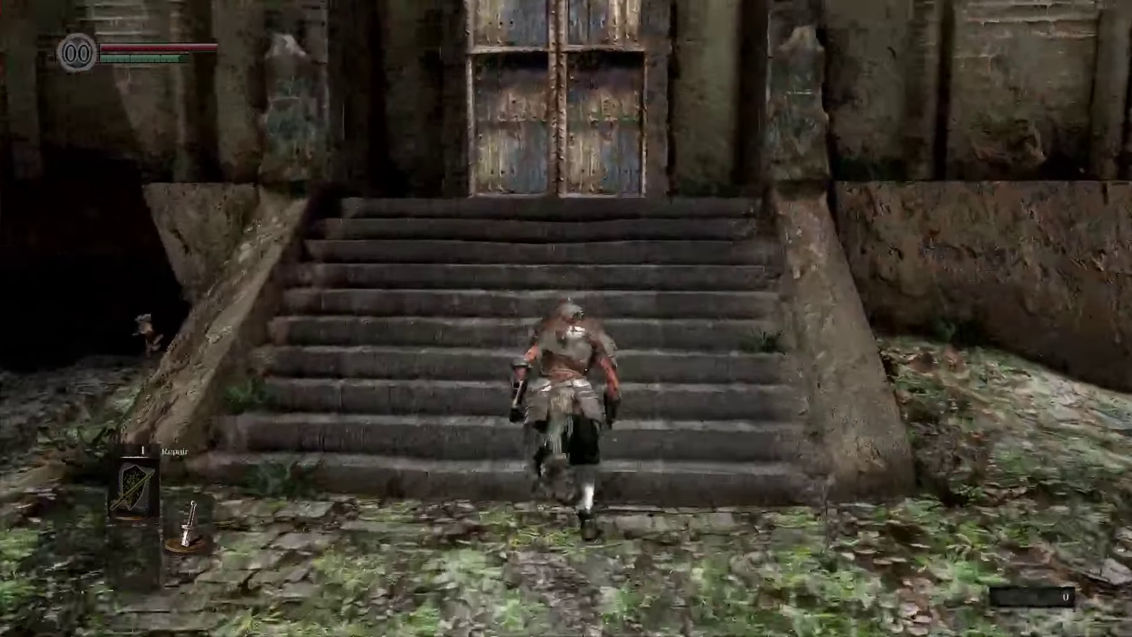
key("w")
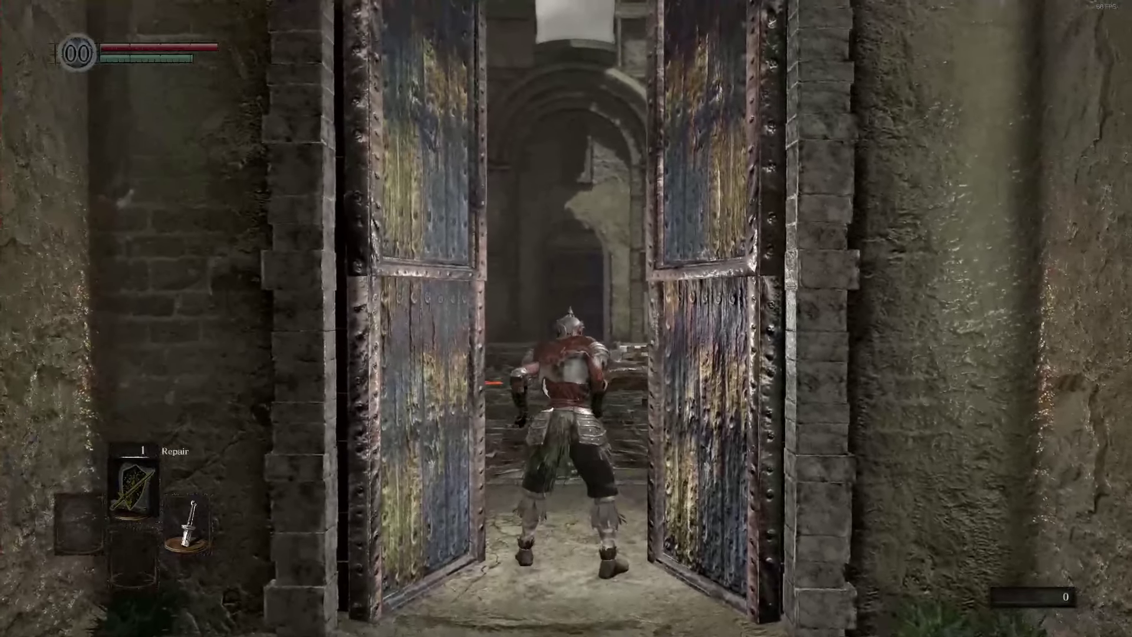
Run through the hall and torch-lit corridors to the hidden chamber and light its bonfire
key("w")
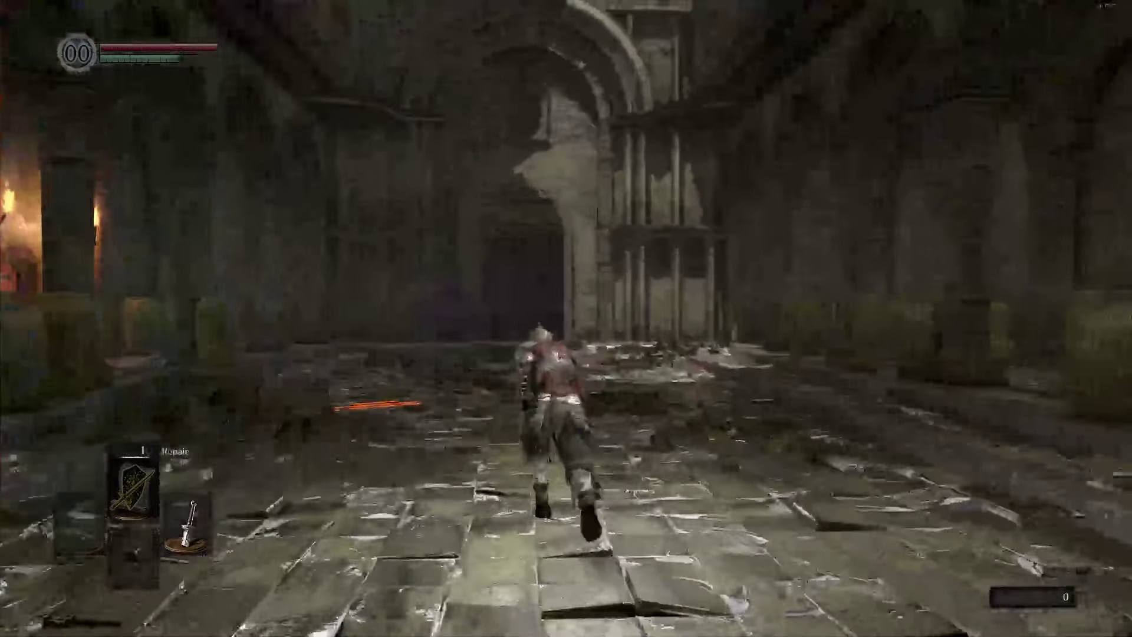
key("a")
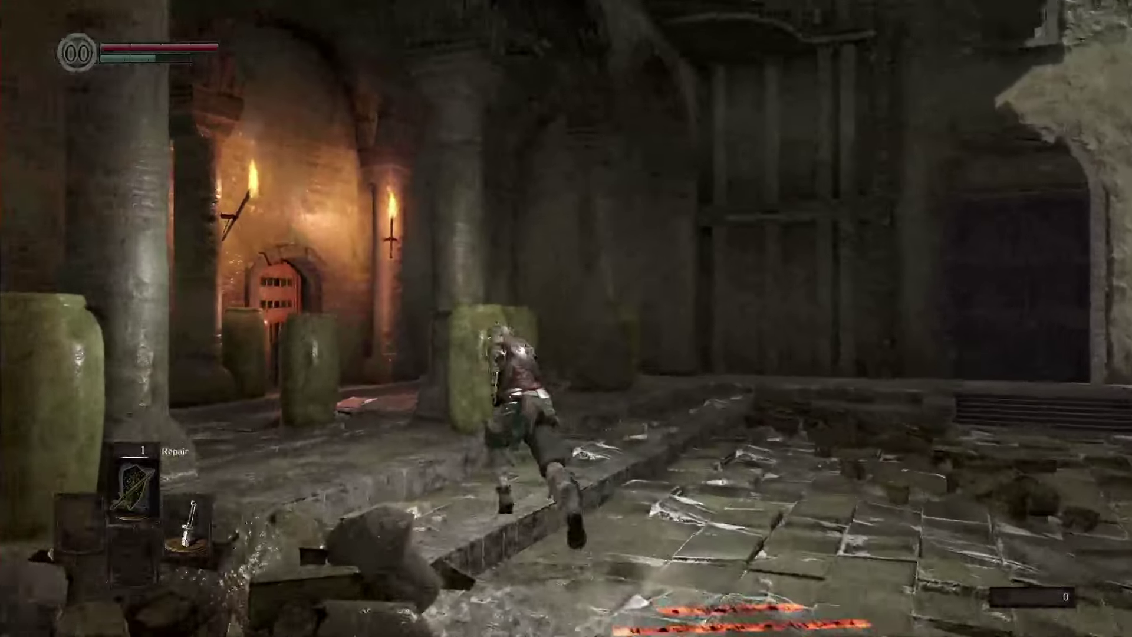
key("w")
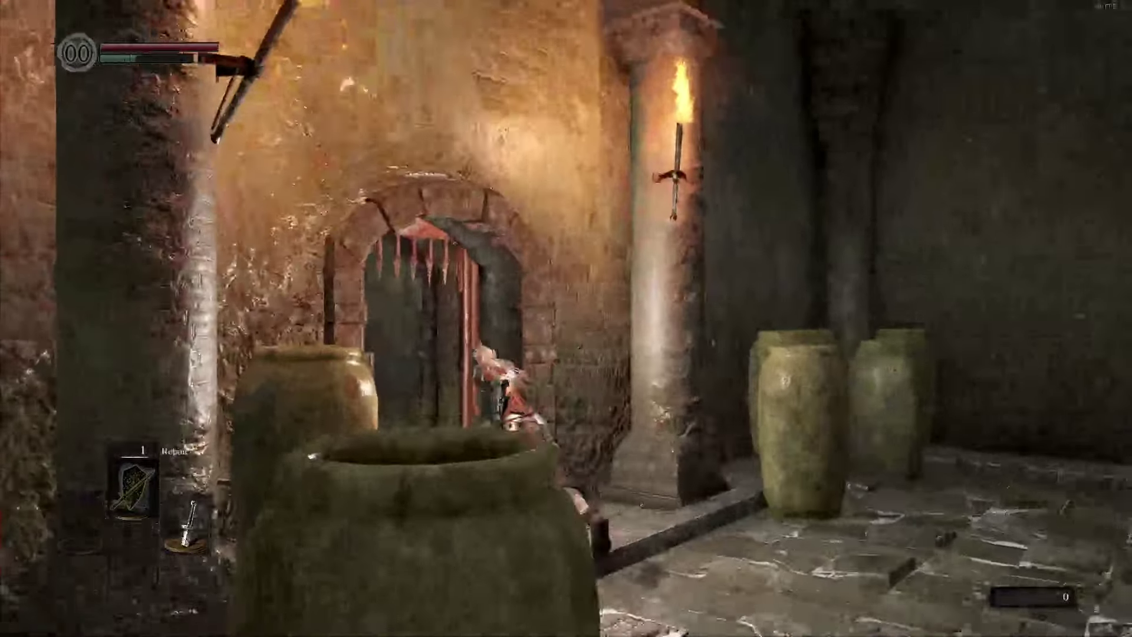
key("w")
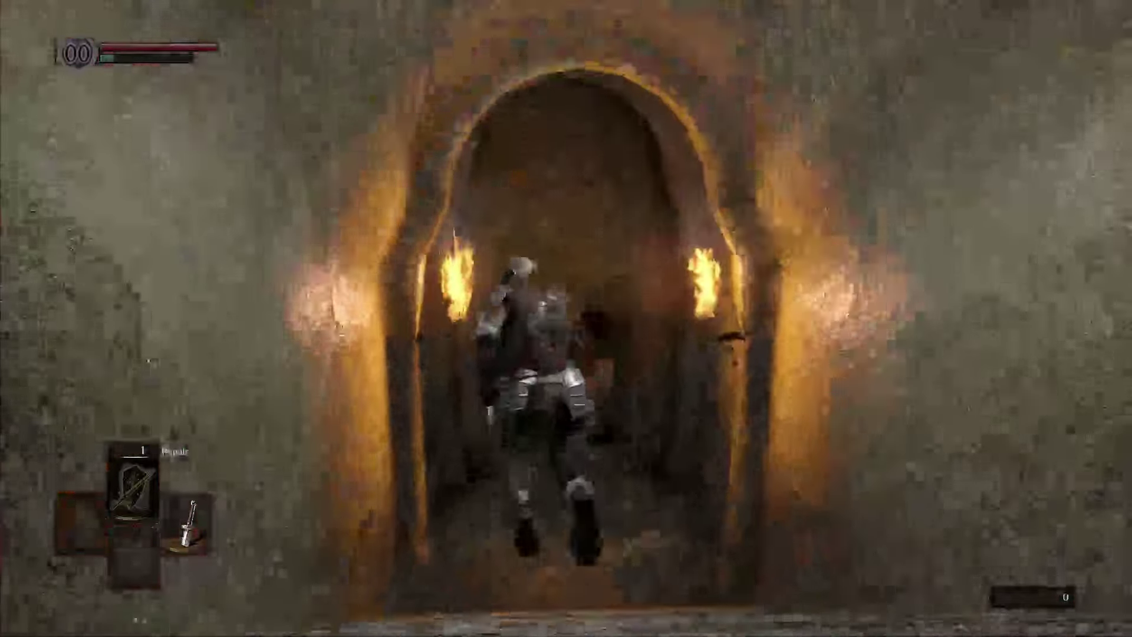
key("w")
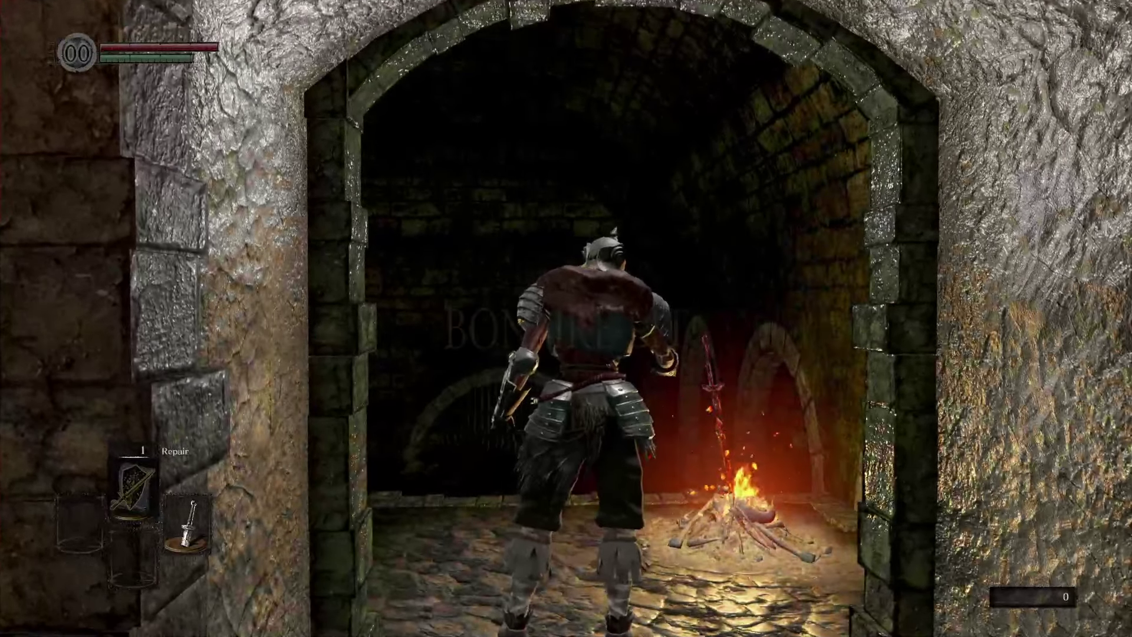
key("e")
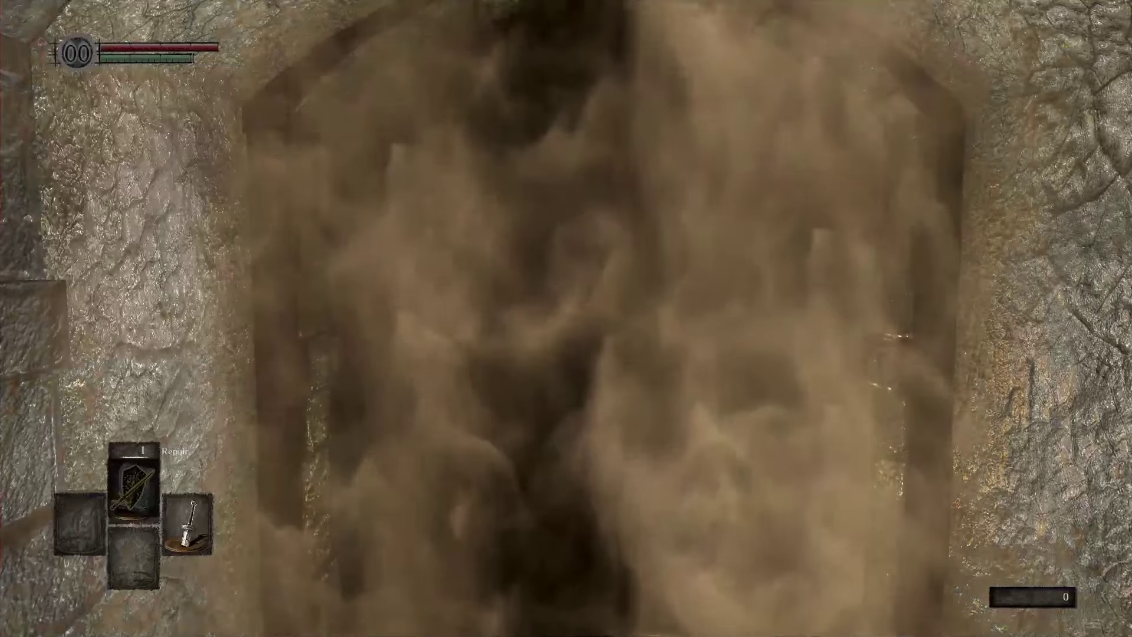
Pass through the fog, run down the mossy corridor and pick up the item by the barred archway
key("w")
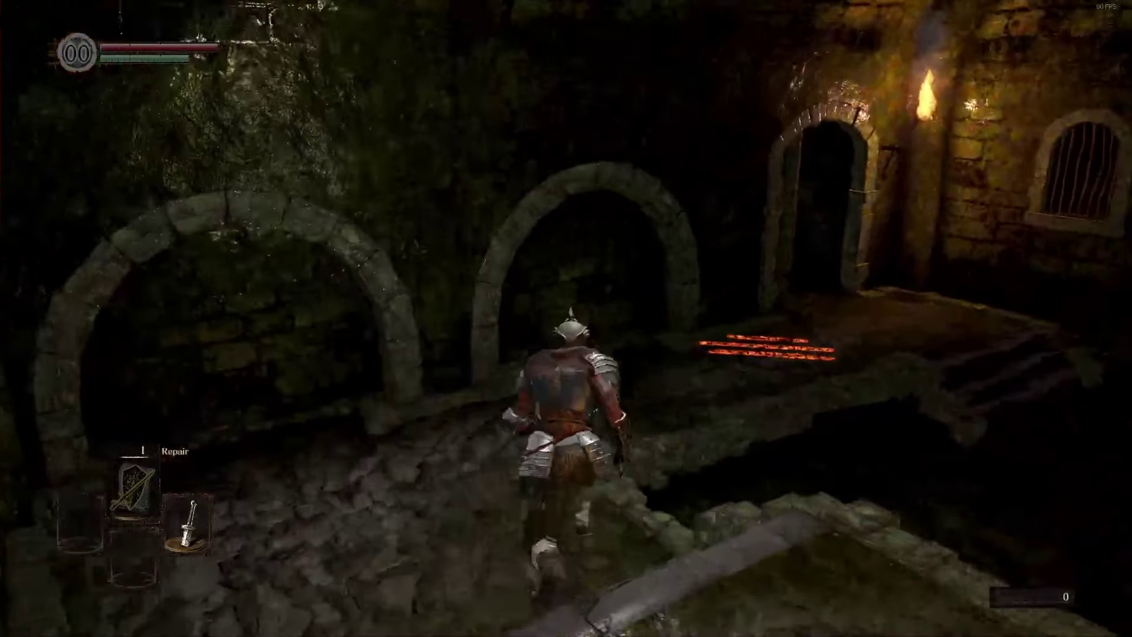
key("w")
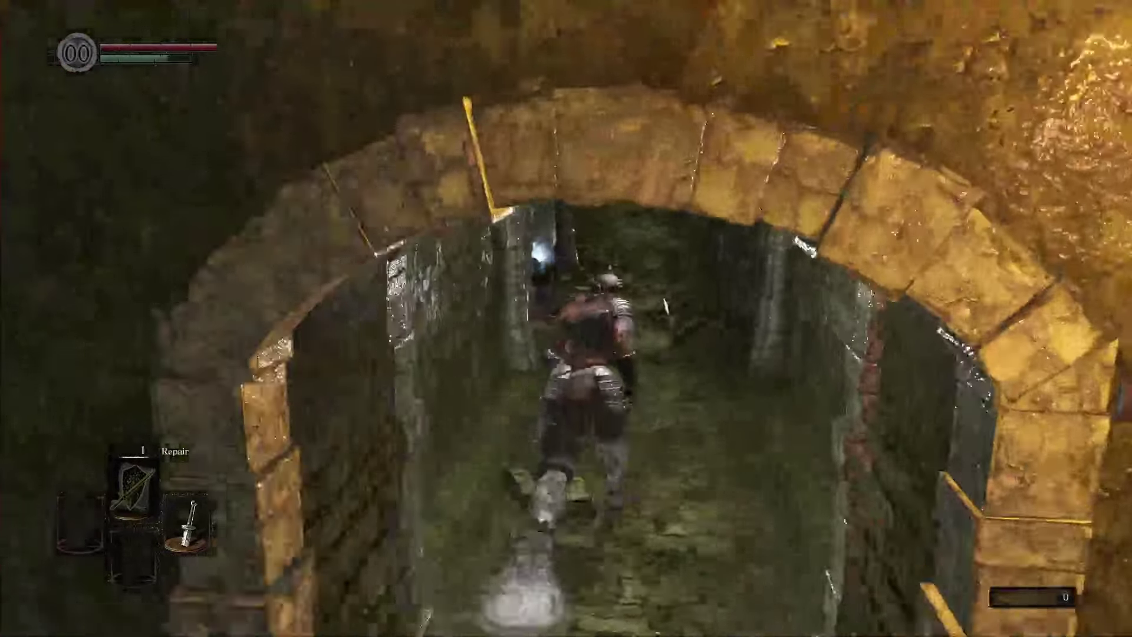
key("w")
key("e")
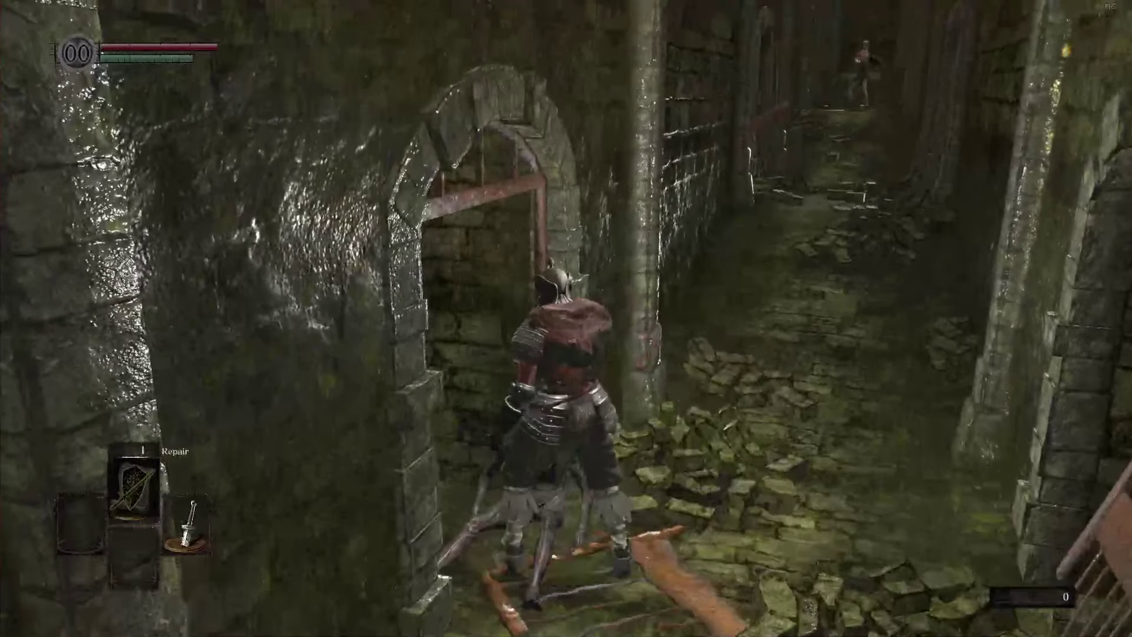
Equip the East-West Shield in the left hand and continue past the barred arches
key("Return")
key("Return")
key("Escape")
key("w")
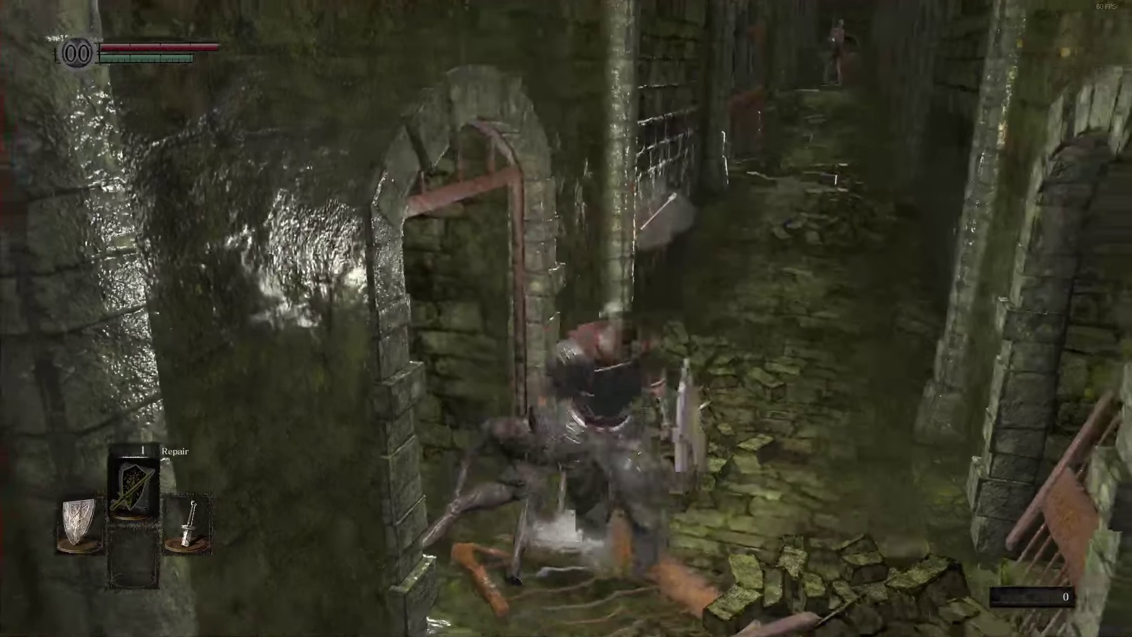
key("w")
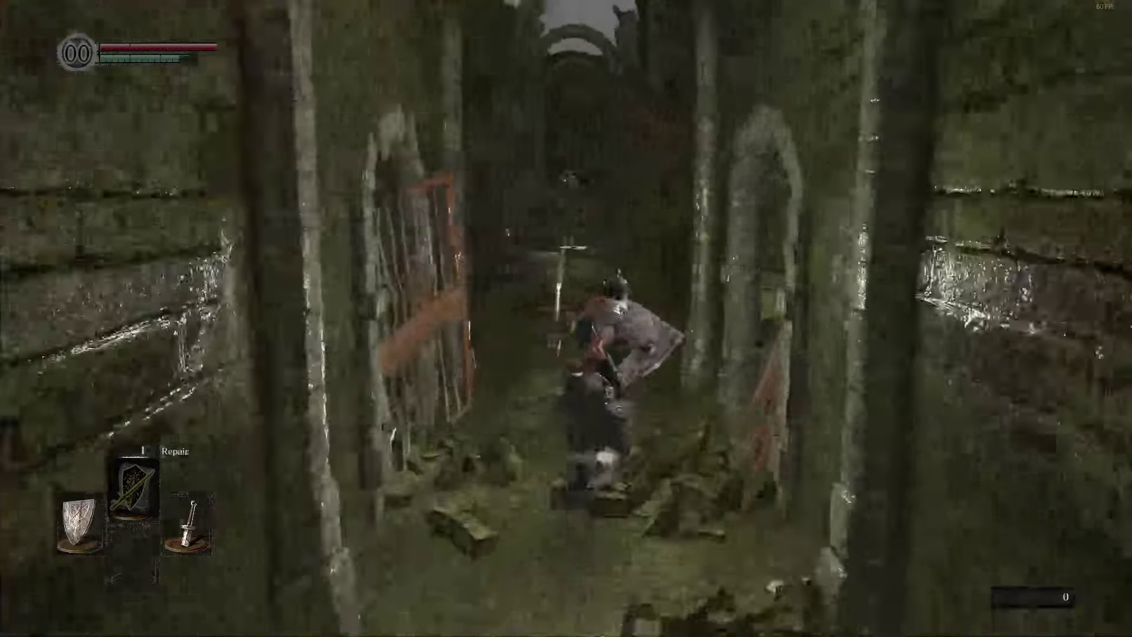
key("w")
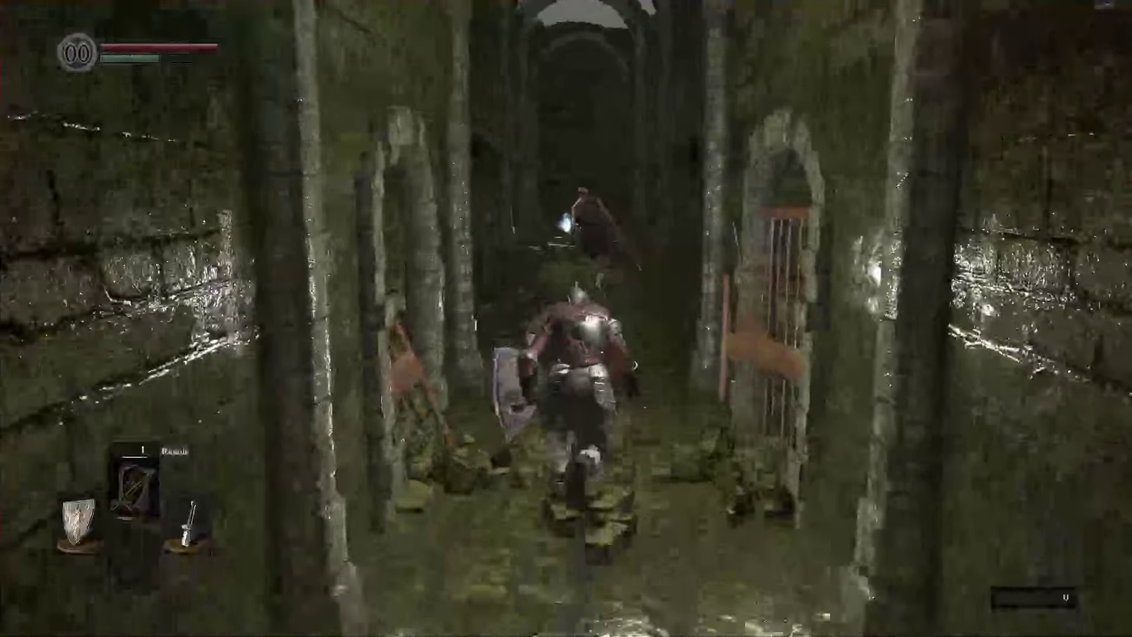
Pick up the Barbed Straight Sword and equip it in the right hand
key("w")
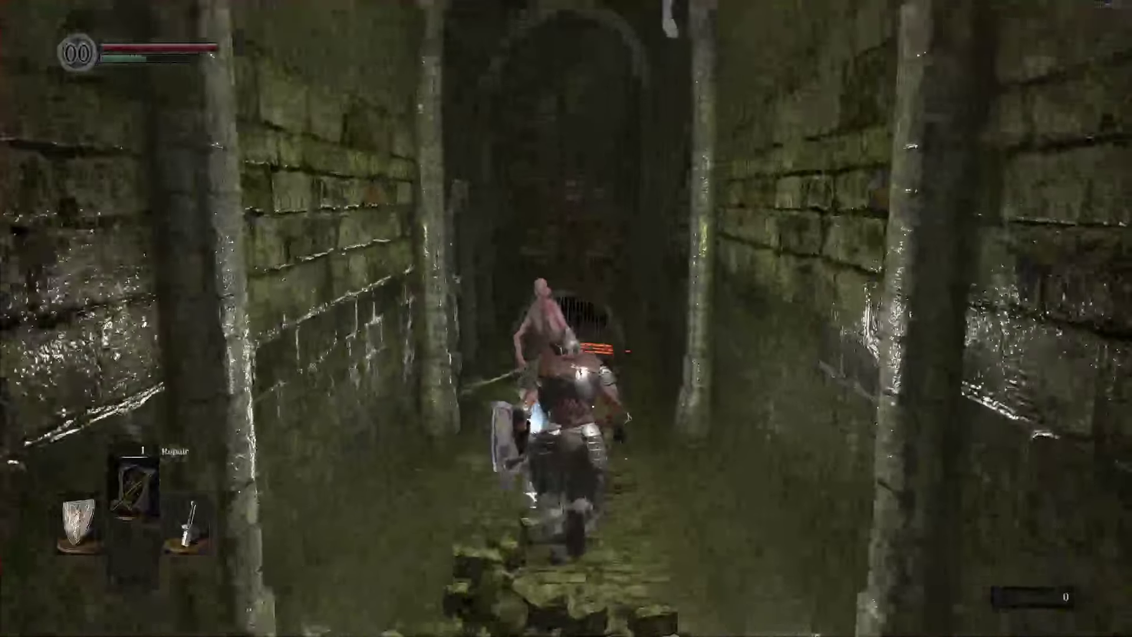
key("q")
key("Return")
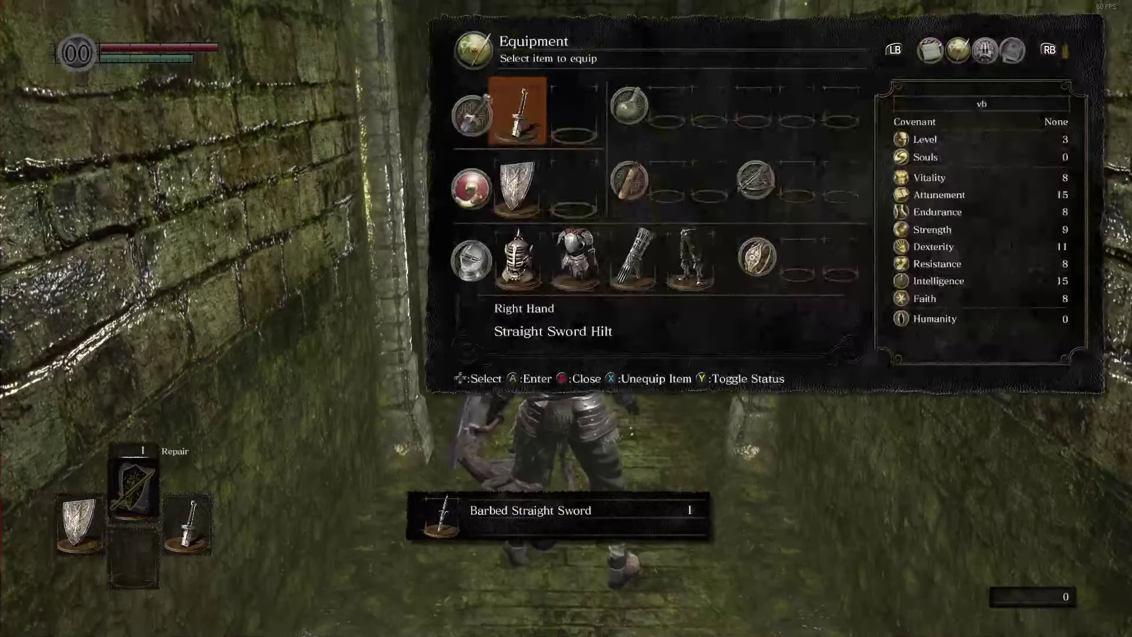
key("Return")
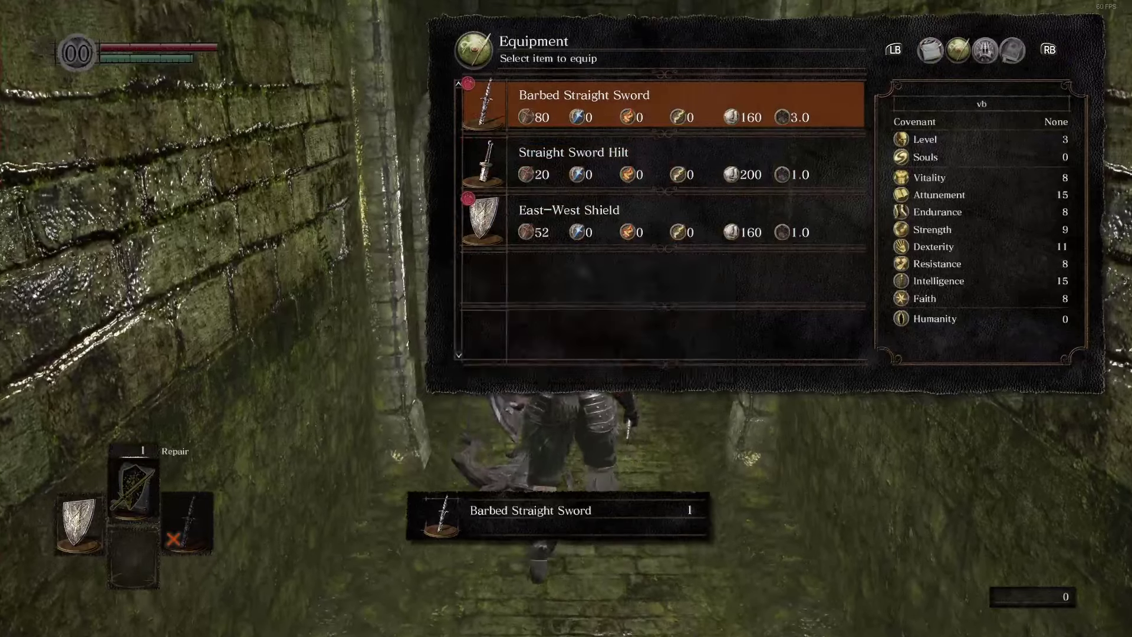
key("Escape")
key("w")
key("Escape")
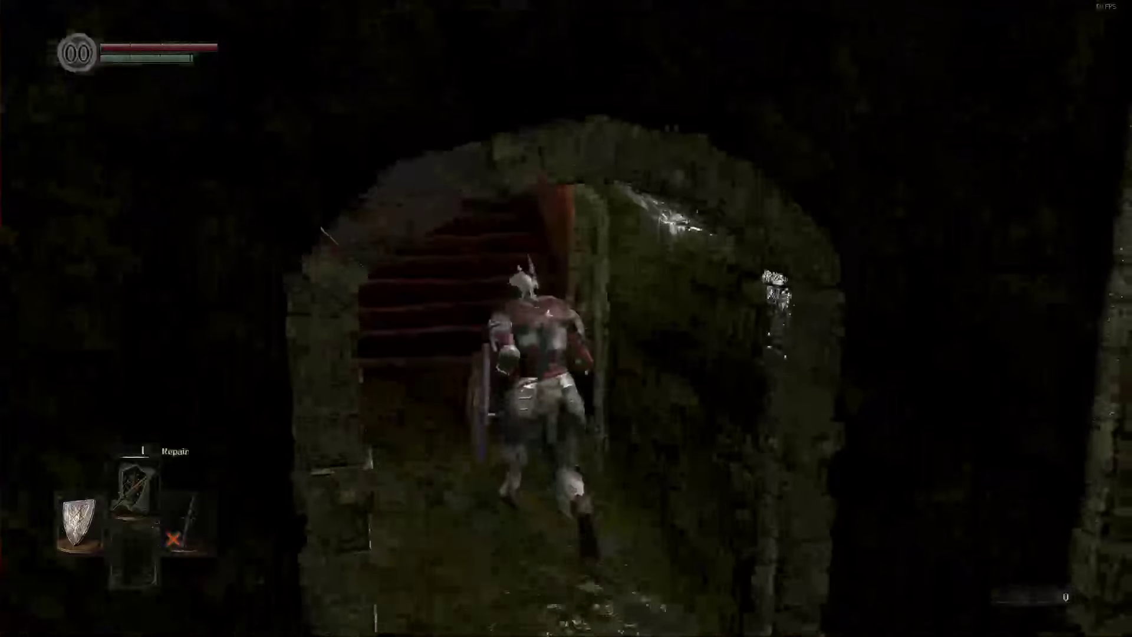
Kill the hollow in the passage, loot the Estus Flask and walk into the fog gate
key("w")
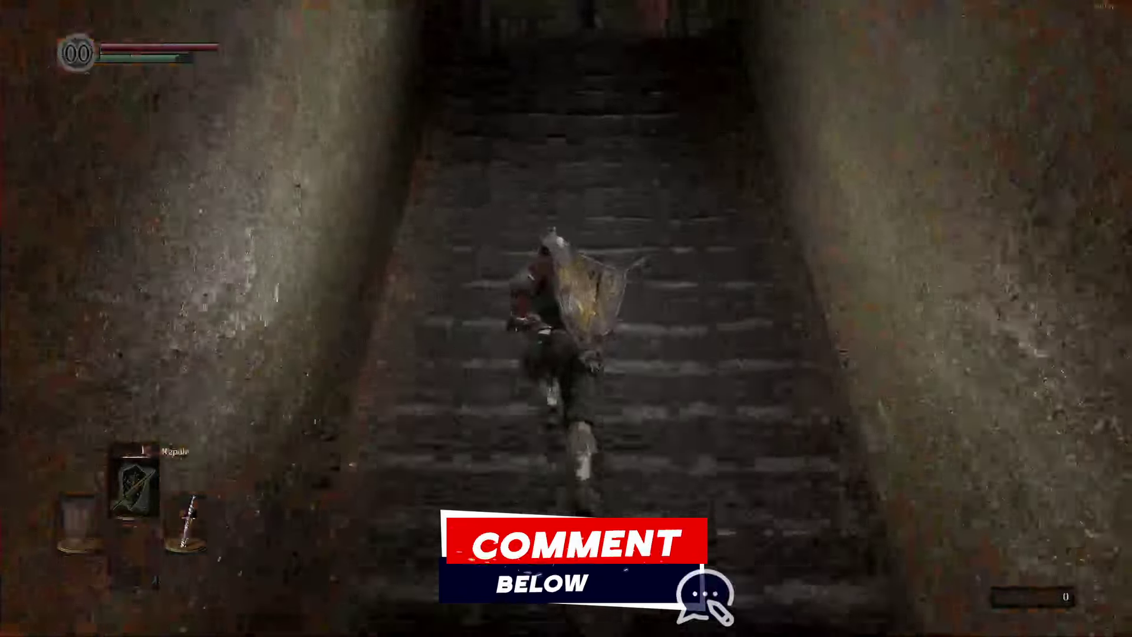
key("w")
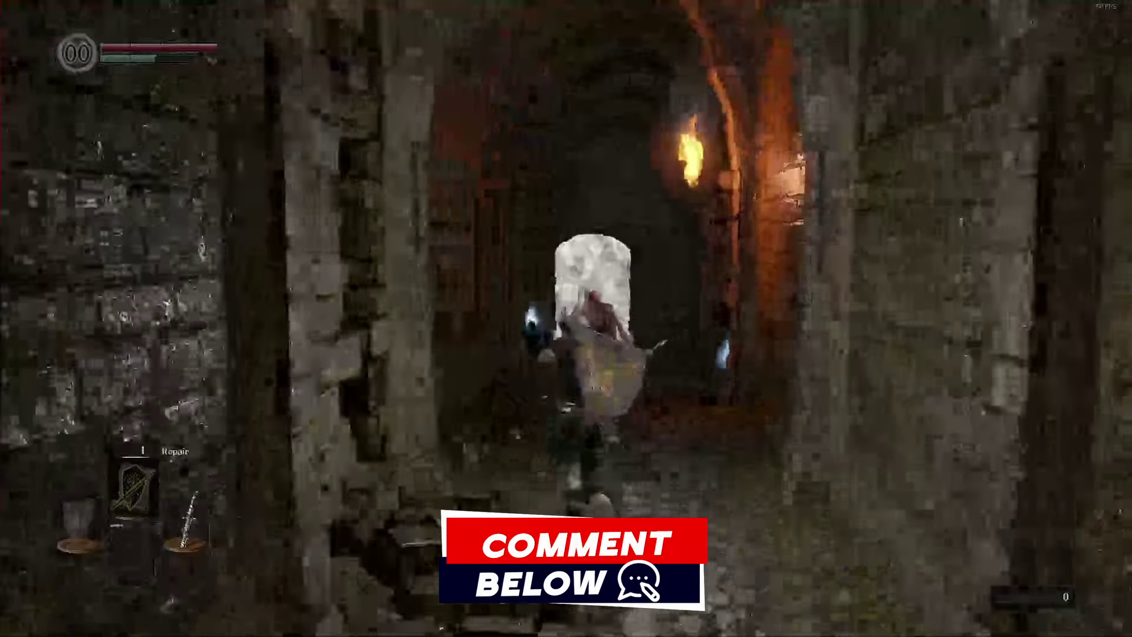
key("w")
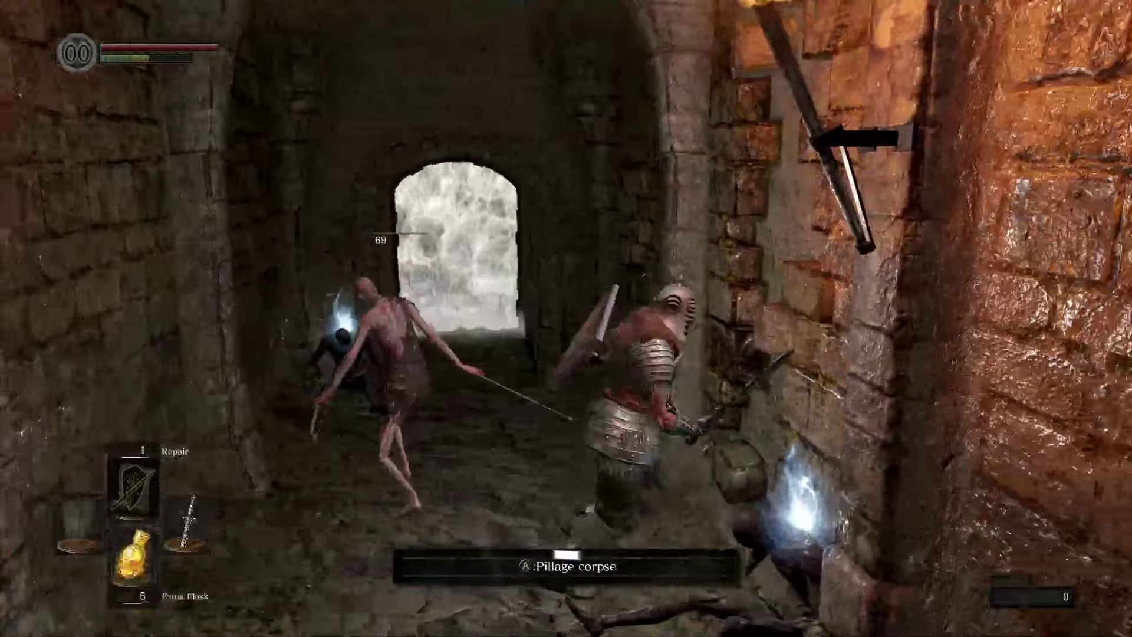
key("e")
key("w")
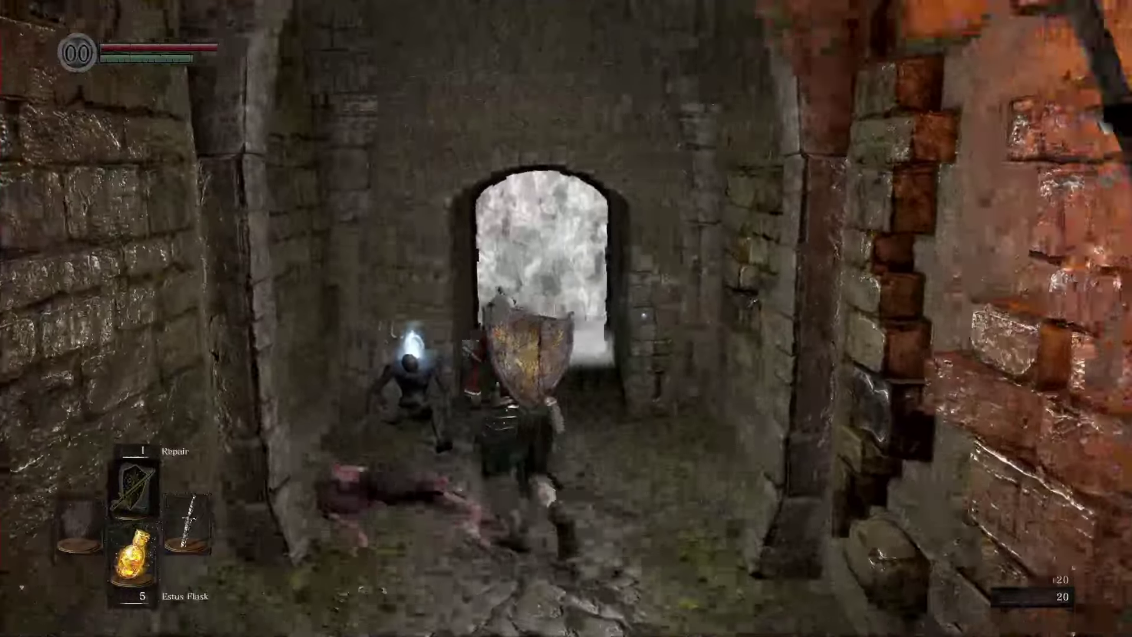
key("w")
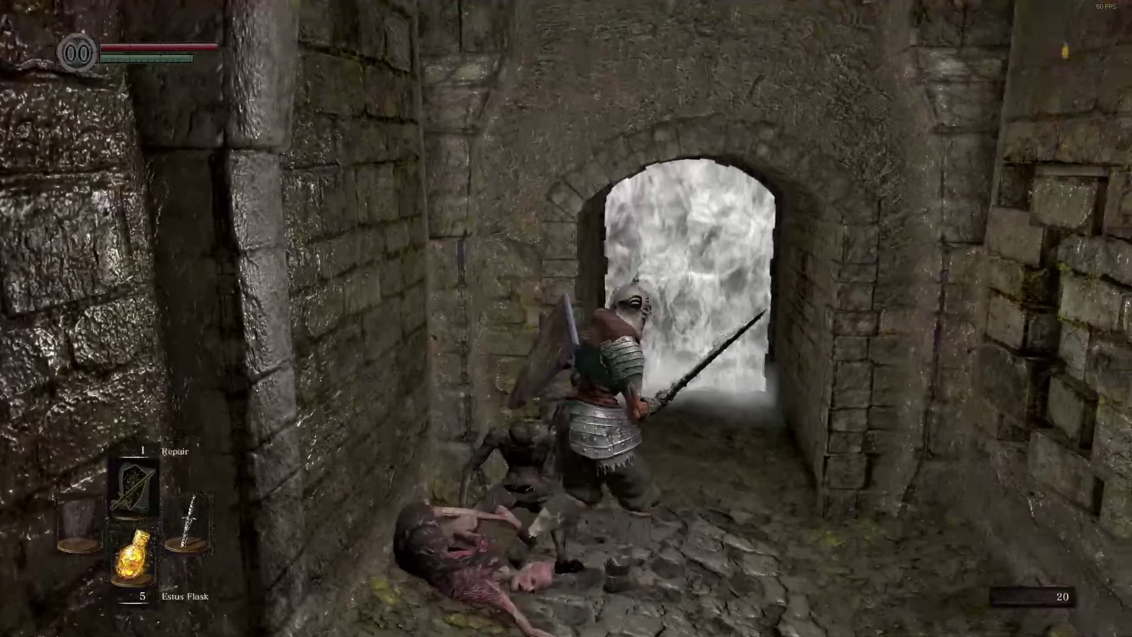